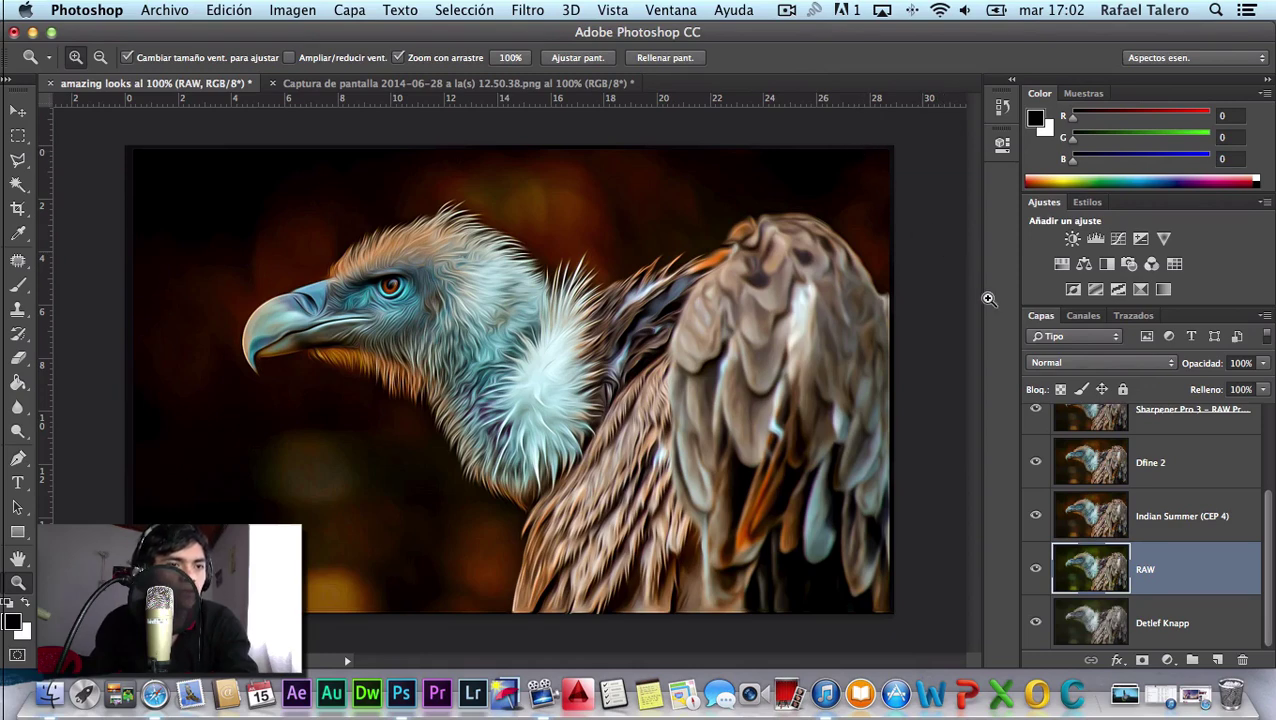
# Browse the Filtro > Nik Collection menu twice without applying any filter.
pyautogui.scroll(2, 1125, 510)
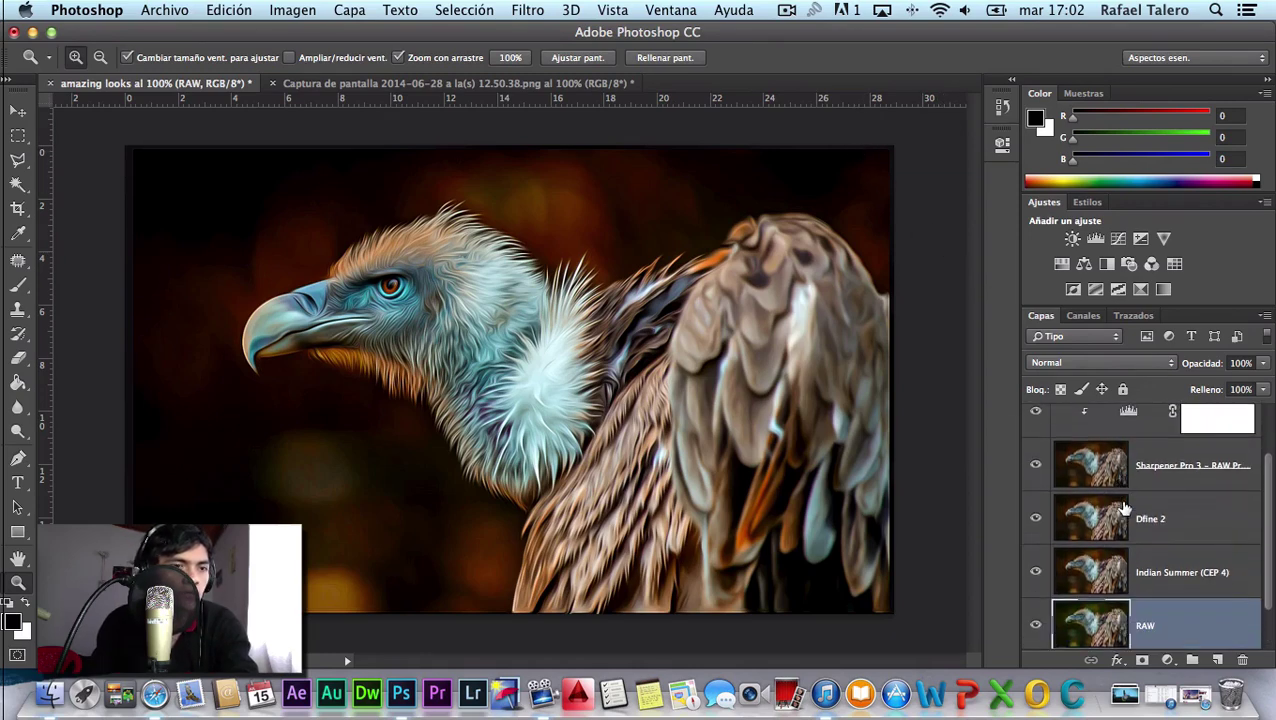
pyautogui.click(530, 10)
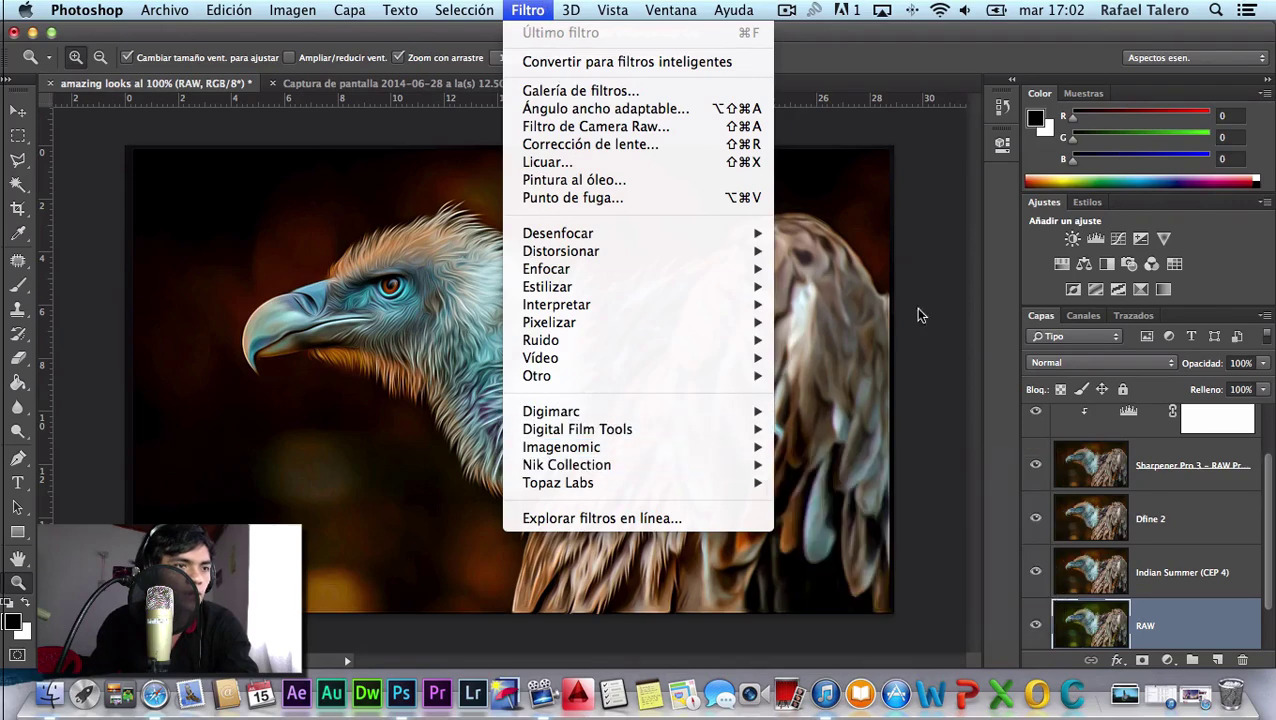
pyautogui.click(876, 42)
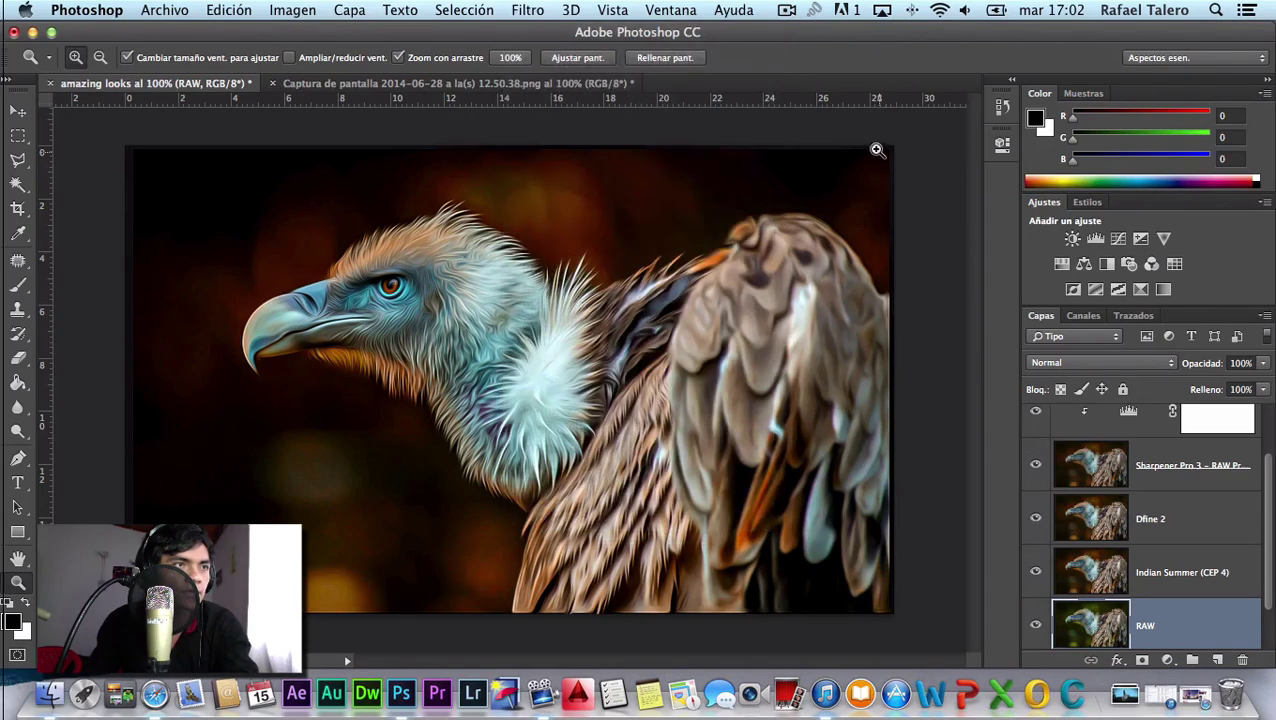
pyautogui.scroll(1, 1090, 482)
pyautogui.scroll(2, 1090, 482)
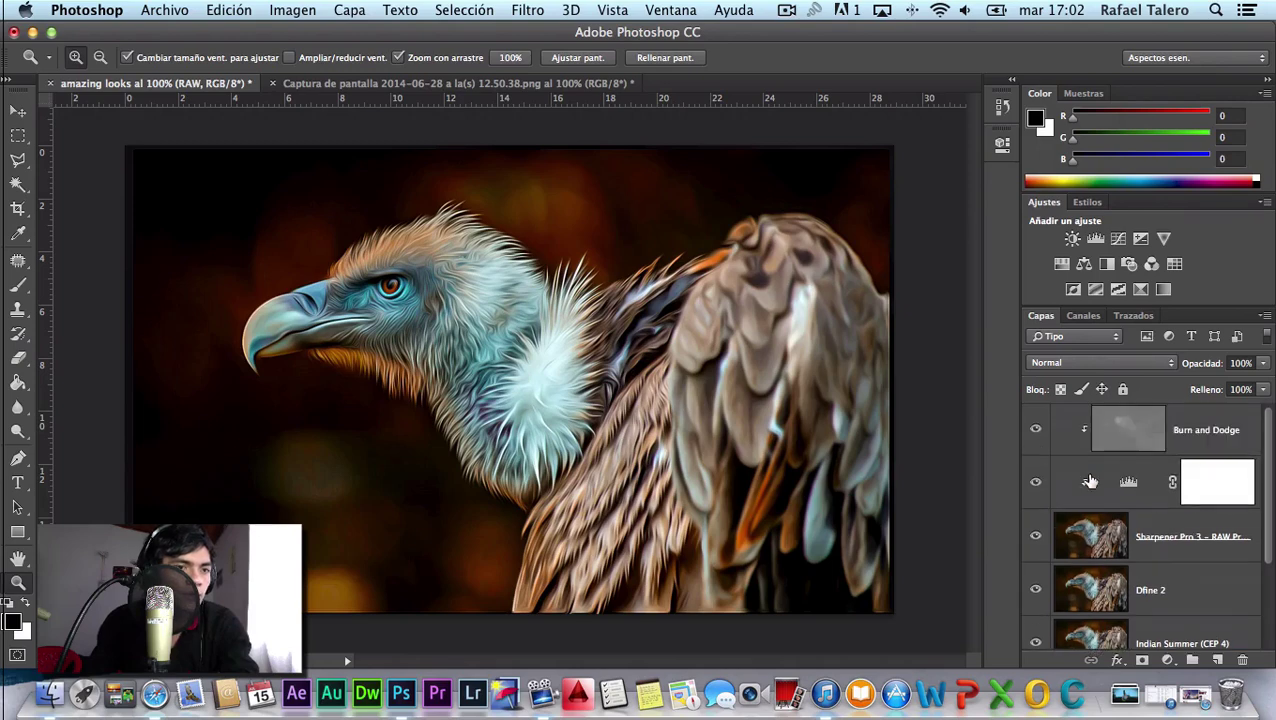
pyautogui.scroll(-5, 1085, 480)
pyautogui.scroll(2, 1078, 477)
pyautogui.scroll(1, 1070, 474)
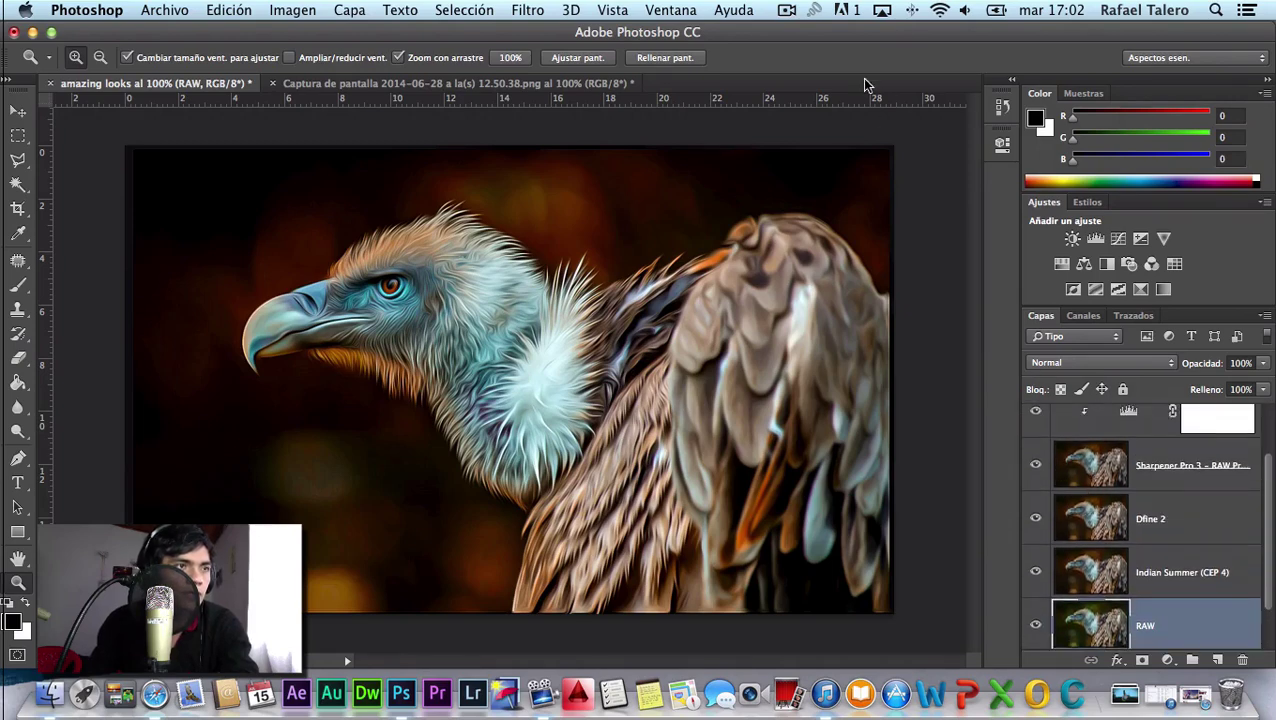
pyautogui.click(566, 9)
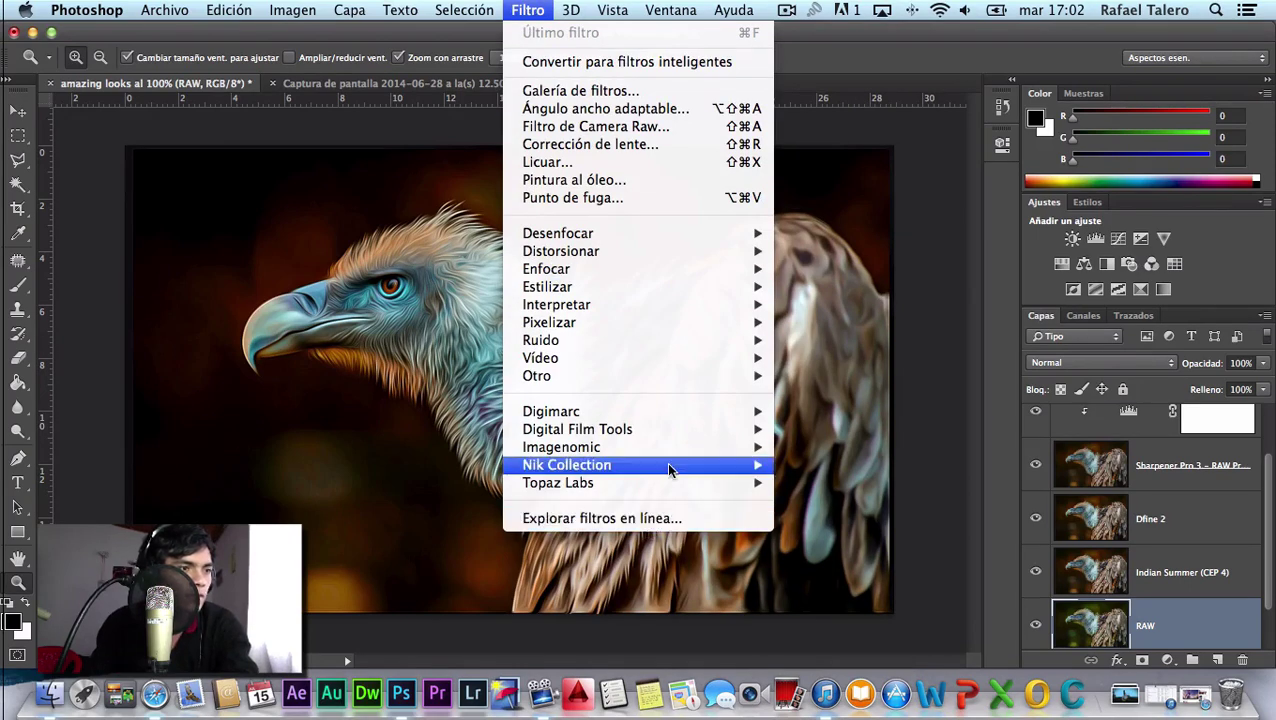
pyautogui.moveTo(566, 465)
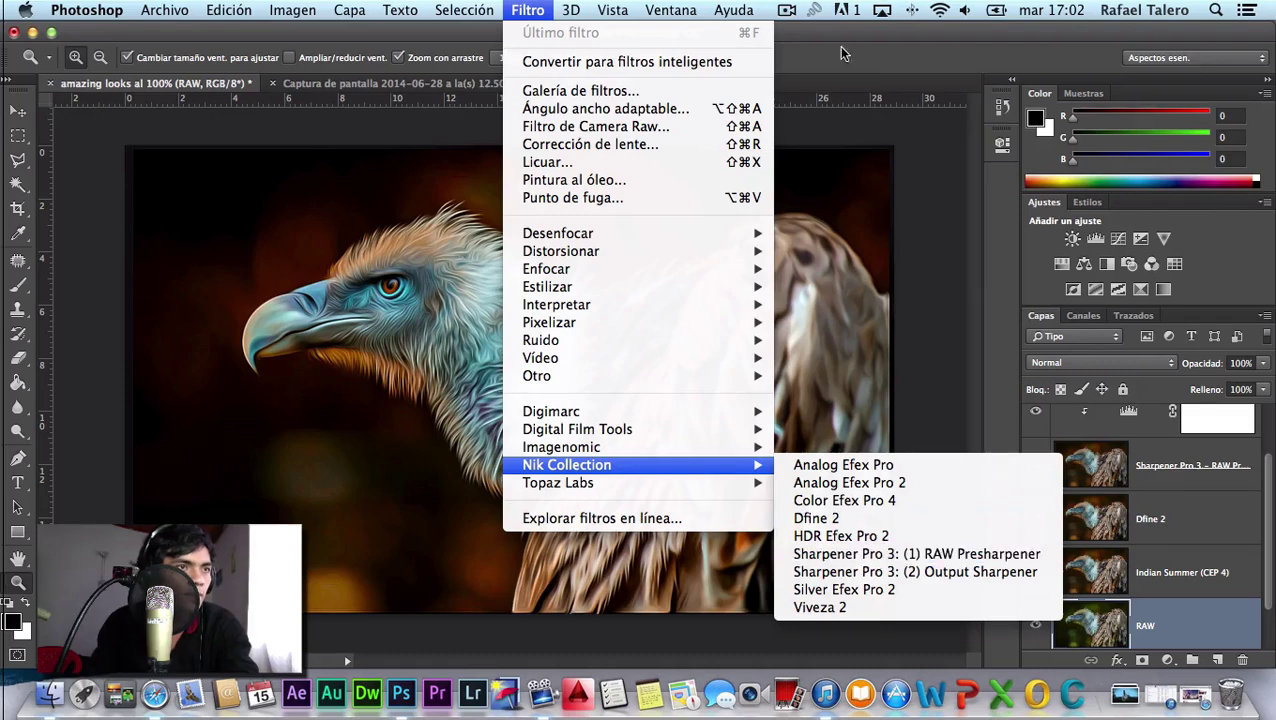
pyautogui.click(814, 40)
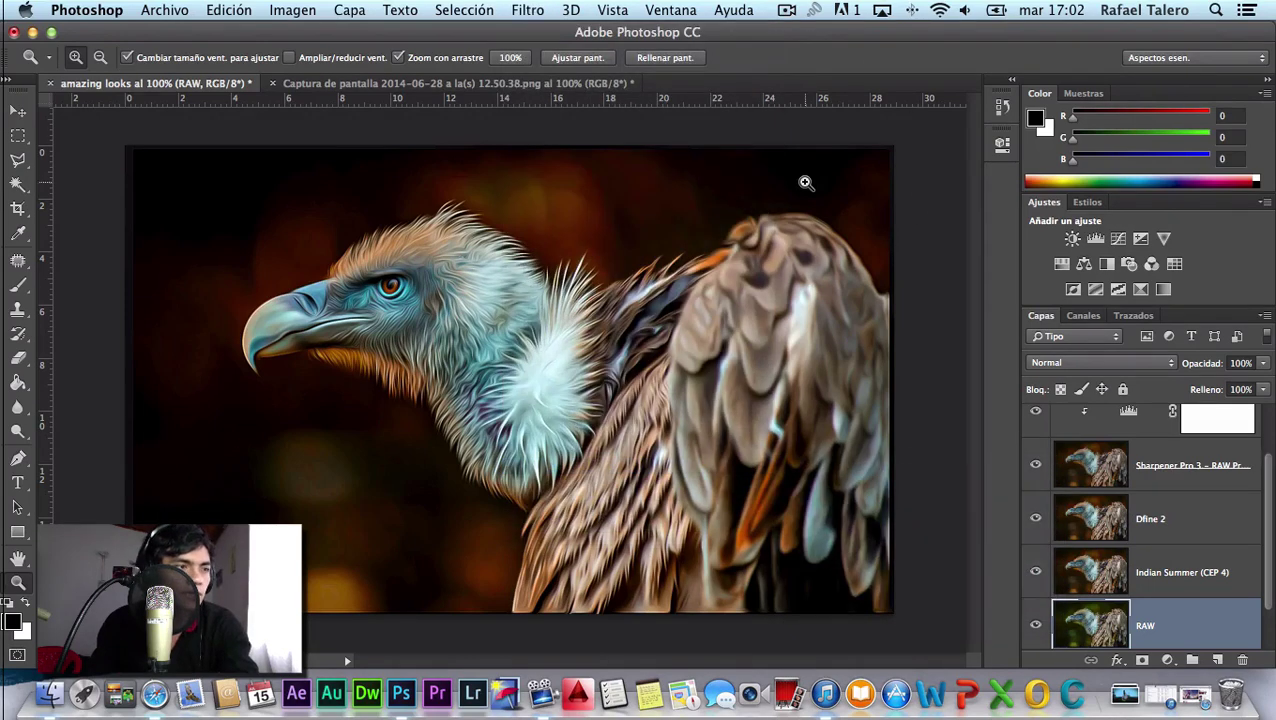
pyautogui.scroll(-2, 1203, 555)
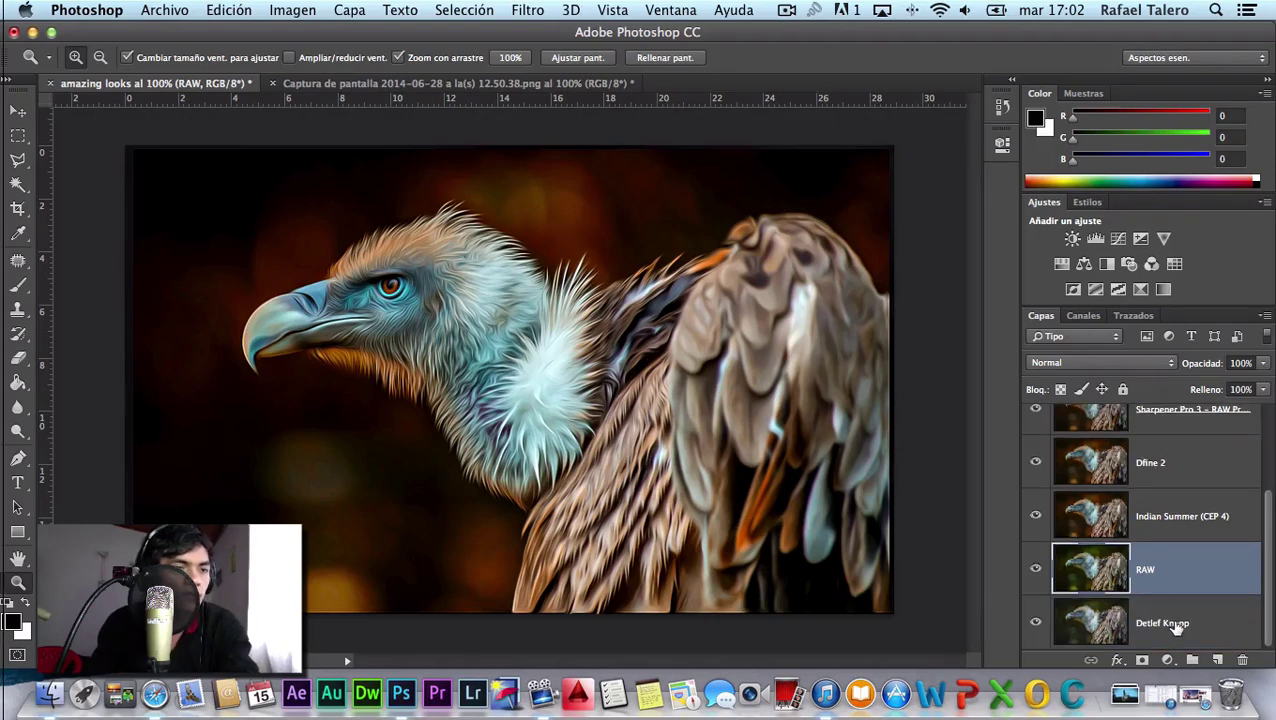
pyautogui.click(1177, 627)
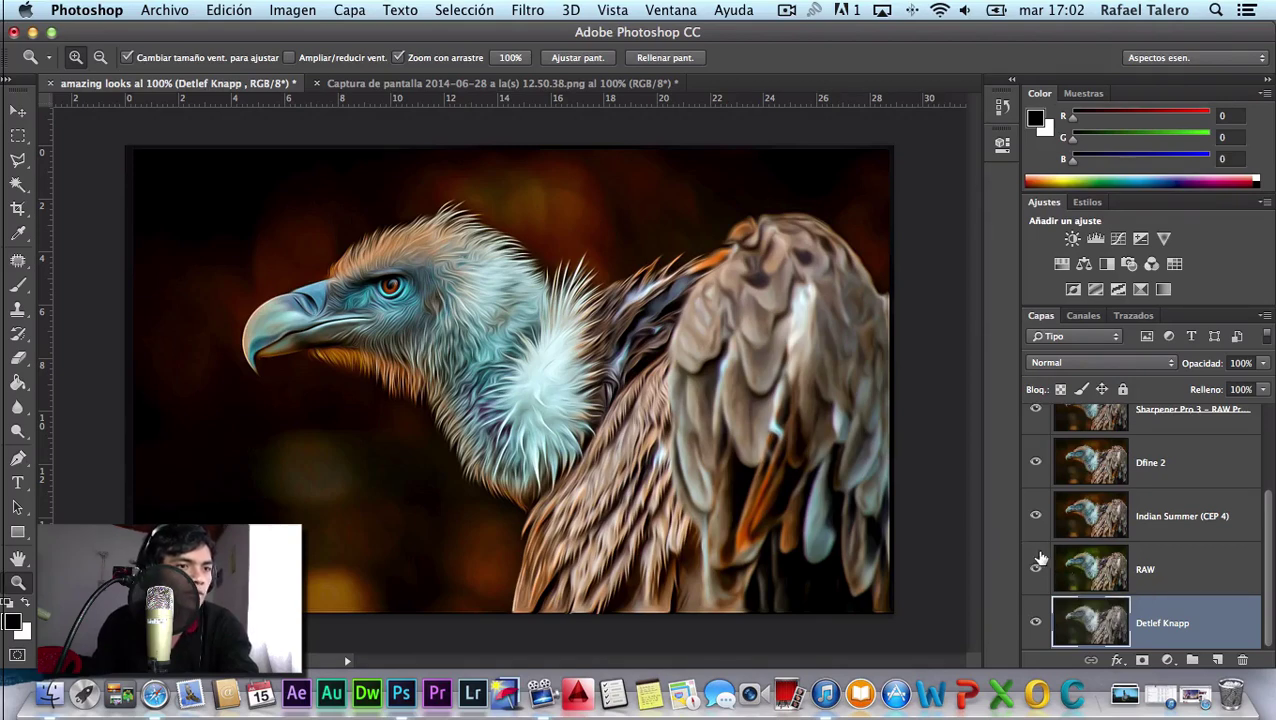
pyautogui.scroll(3, 1040, 560)
pyautogui.scroll(-3, 1065, 556)
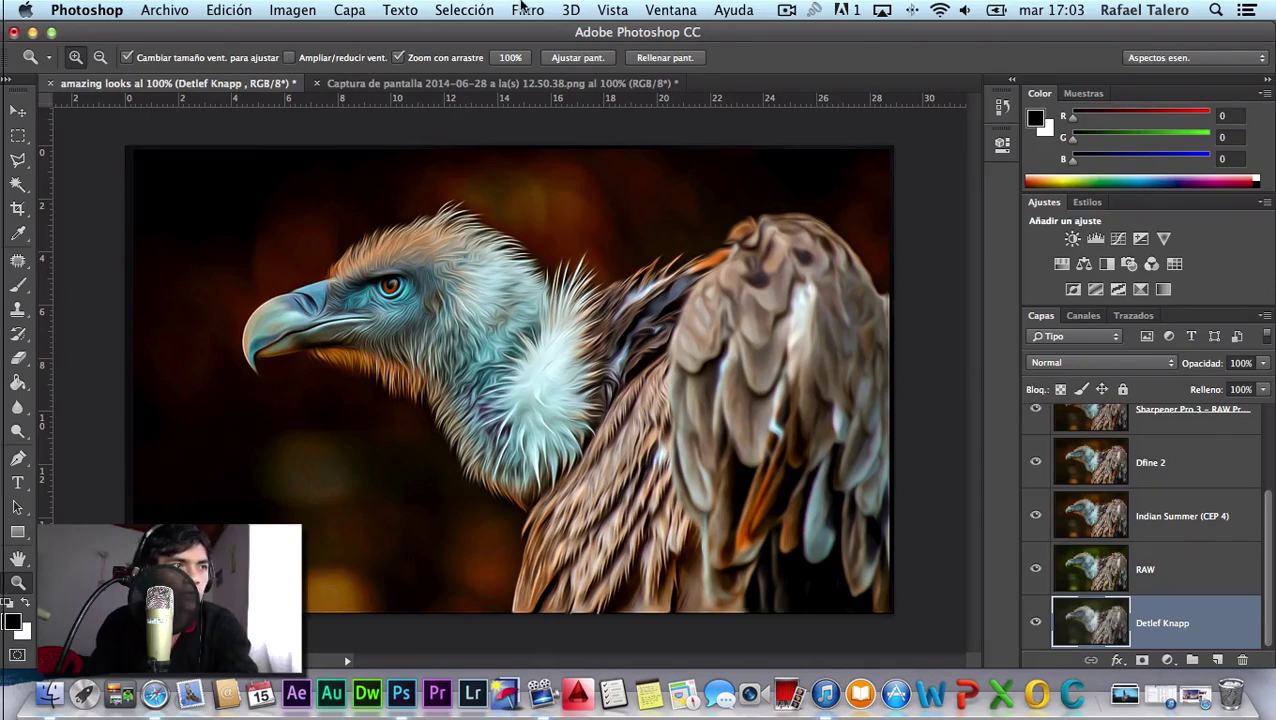
pyautogui.click(526, 9)
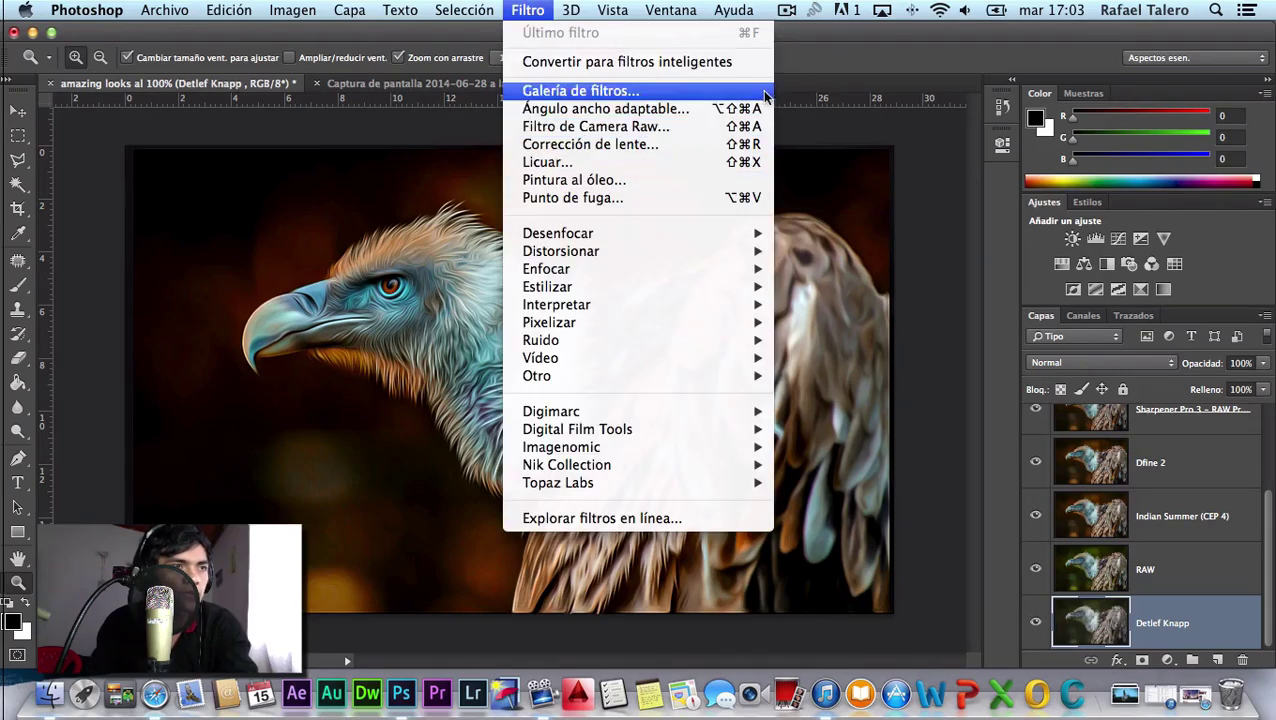
pyautogui.click(826, 62)
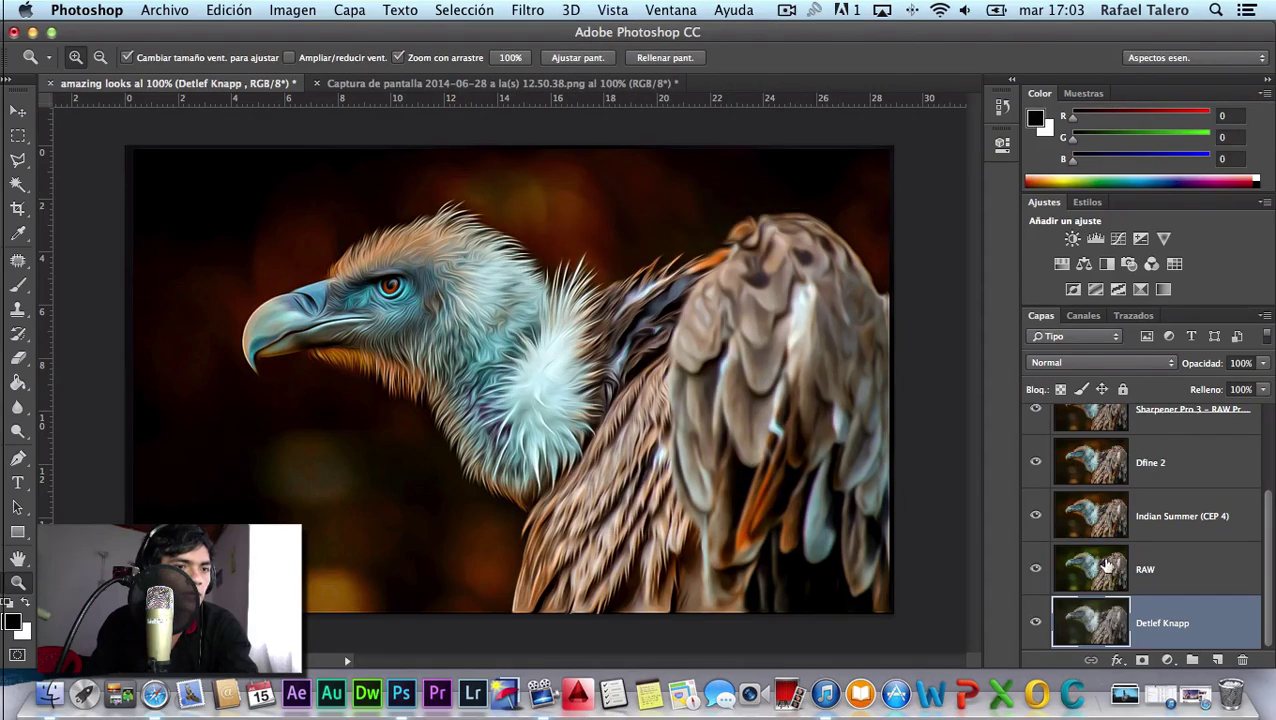
# Select the RAW layer and hide all the effect layers above it.
pyautogui.click(1107, 570)
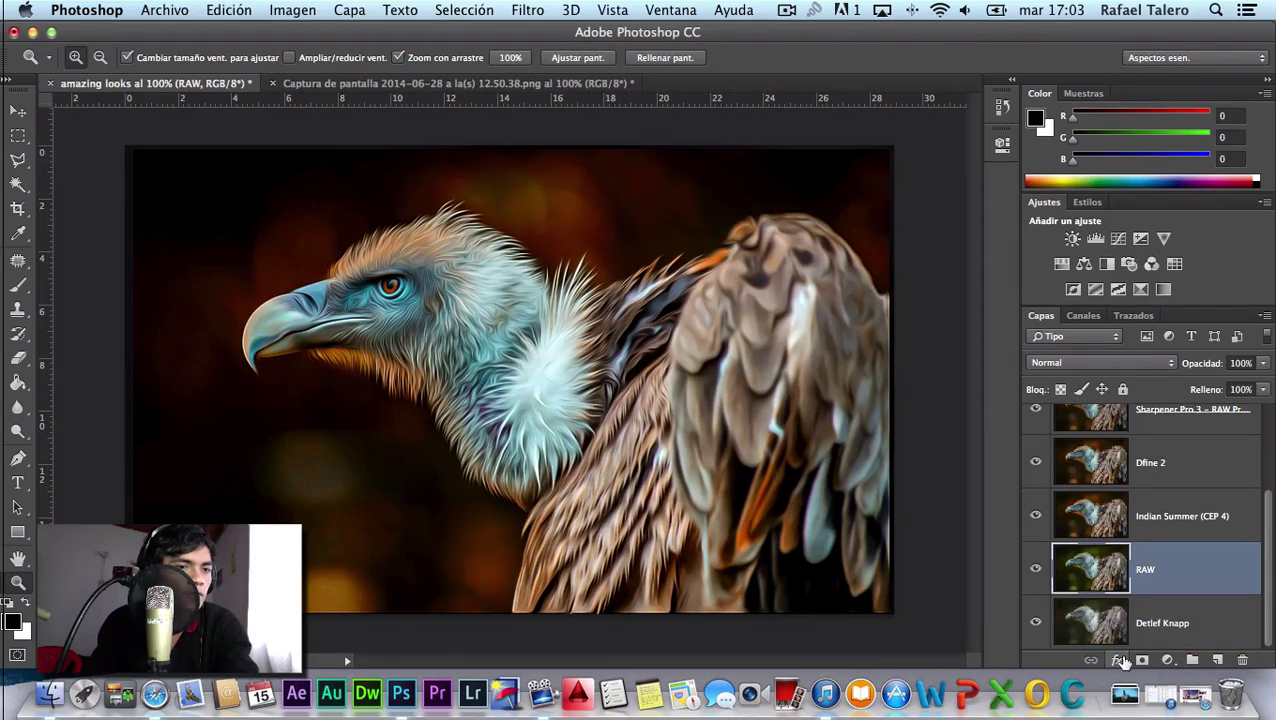
pyautogui.click(1166, 660)
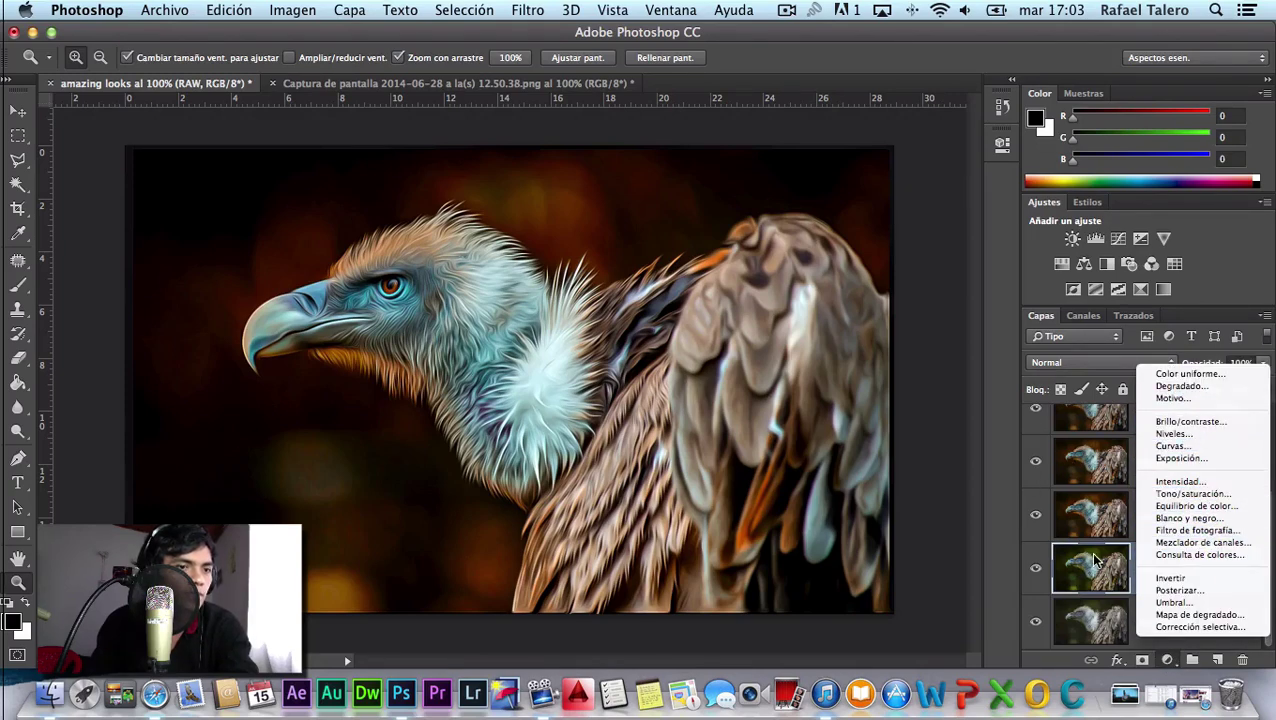
pyautogui.click(1141, 568)
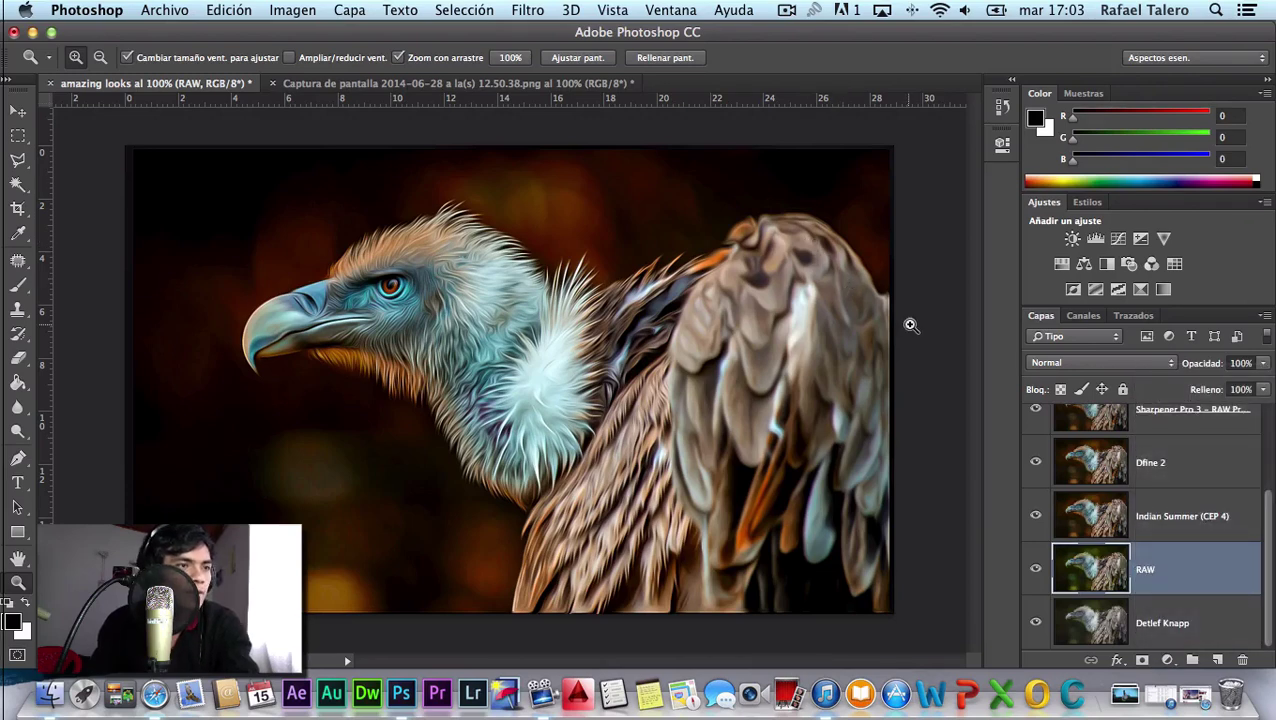
pyautogui.moveTo(1036, 569); pyautogui.dragTo(1038, 410)
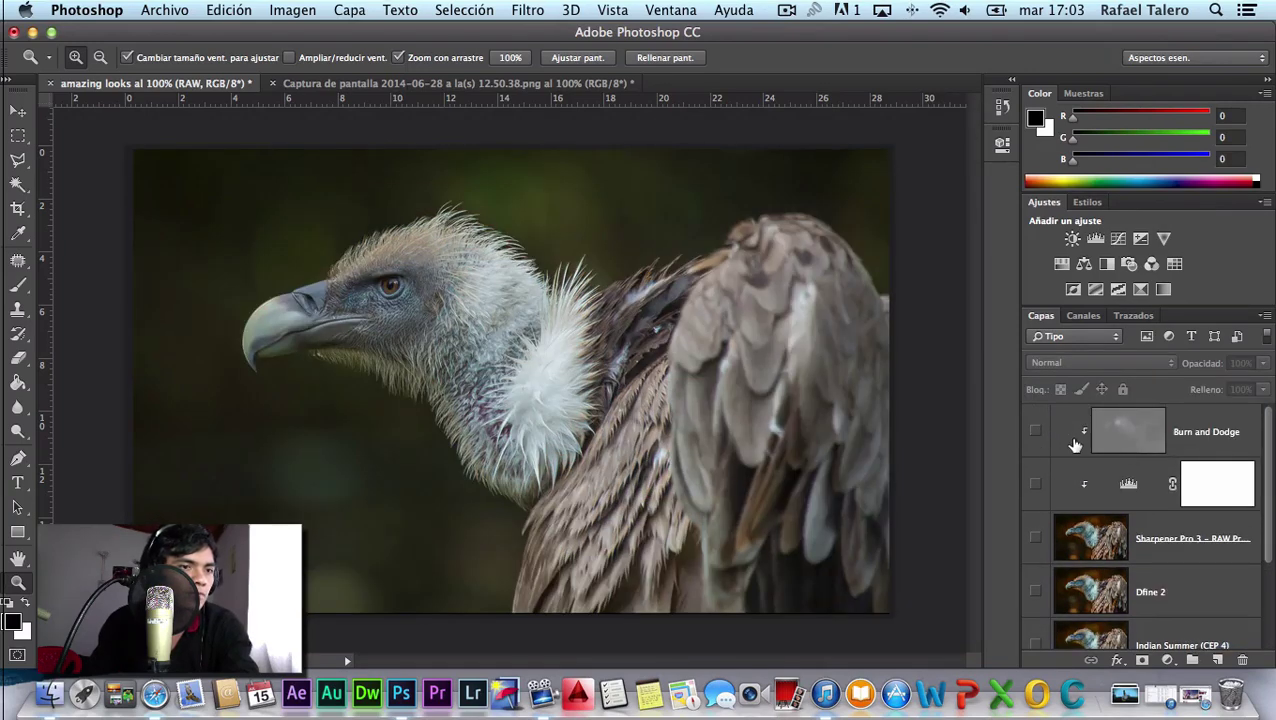
# Show the Burn and Dodge, Sharpener Pro and RAW layers, then switch to the Captura de pantalla document.
pyautogui.click(1039, 434)
pyautogui.click(1035, 537)
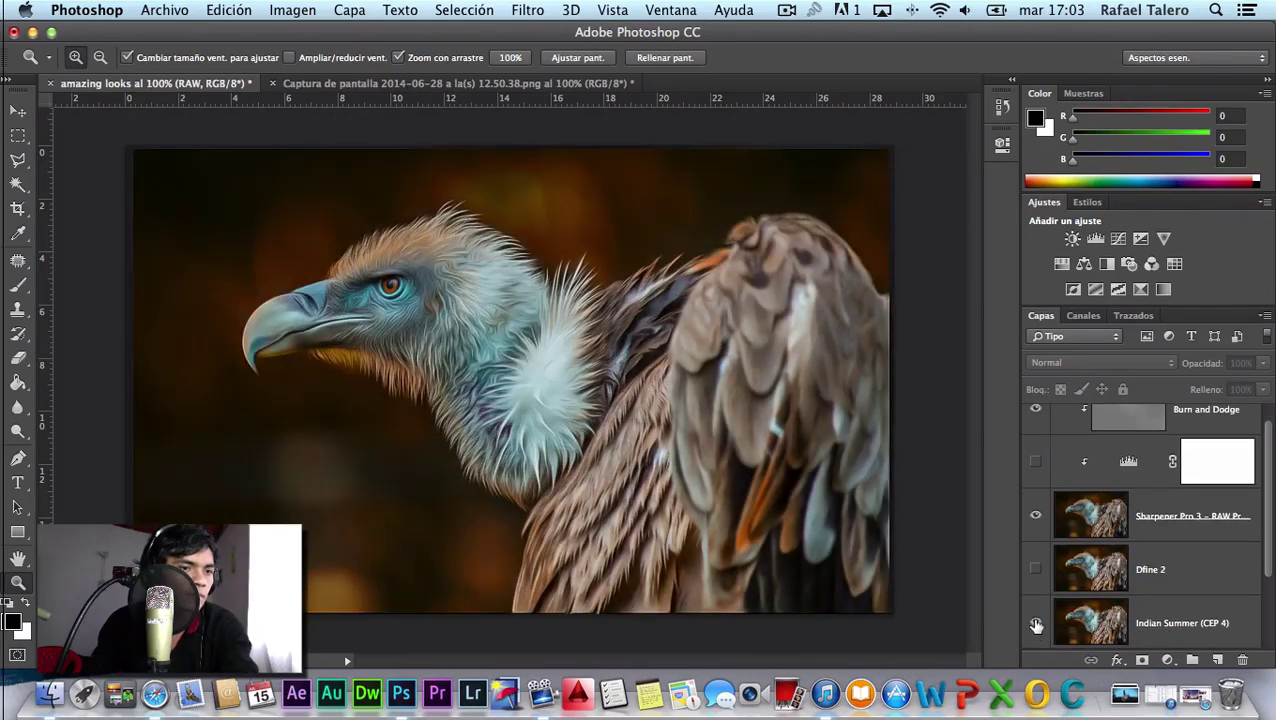
pyautogui.scroll(-2, 1059, 577)
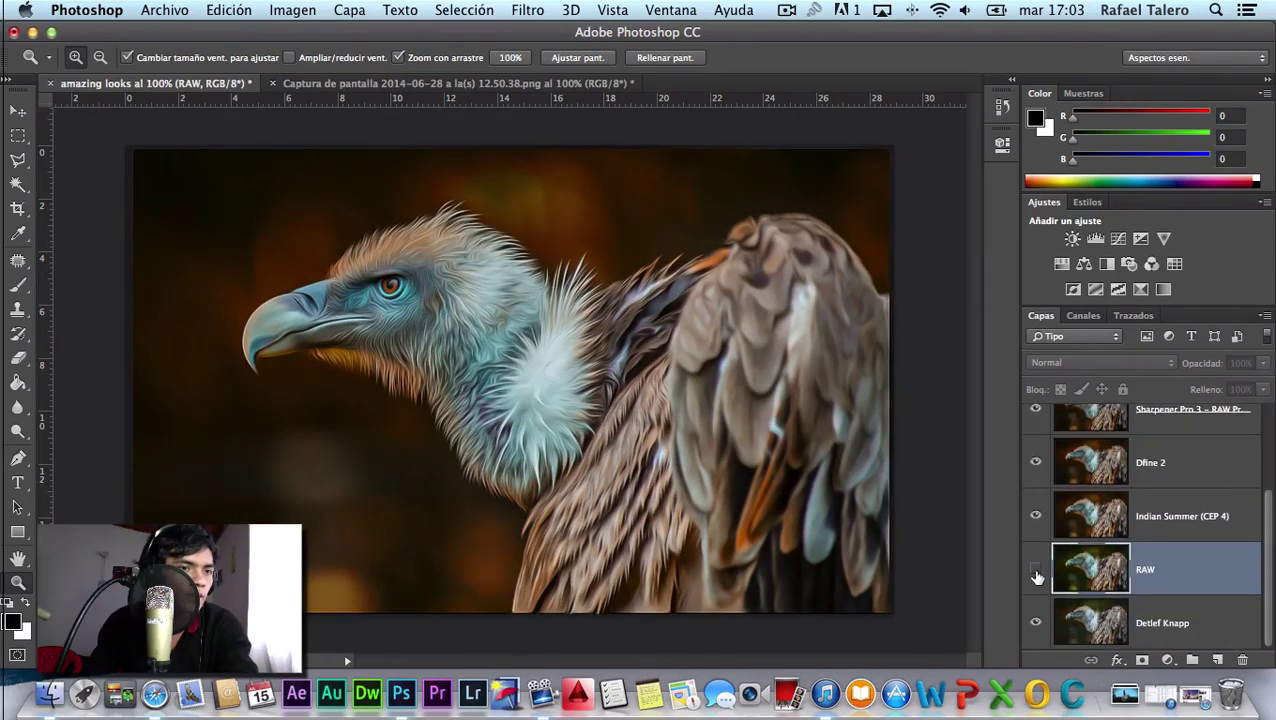
pyautogui.click(1036, 572)
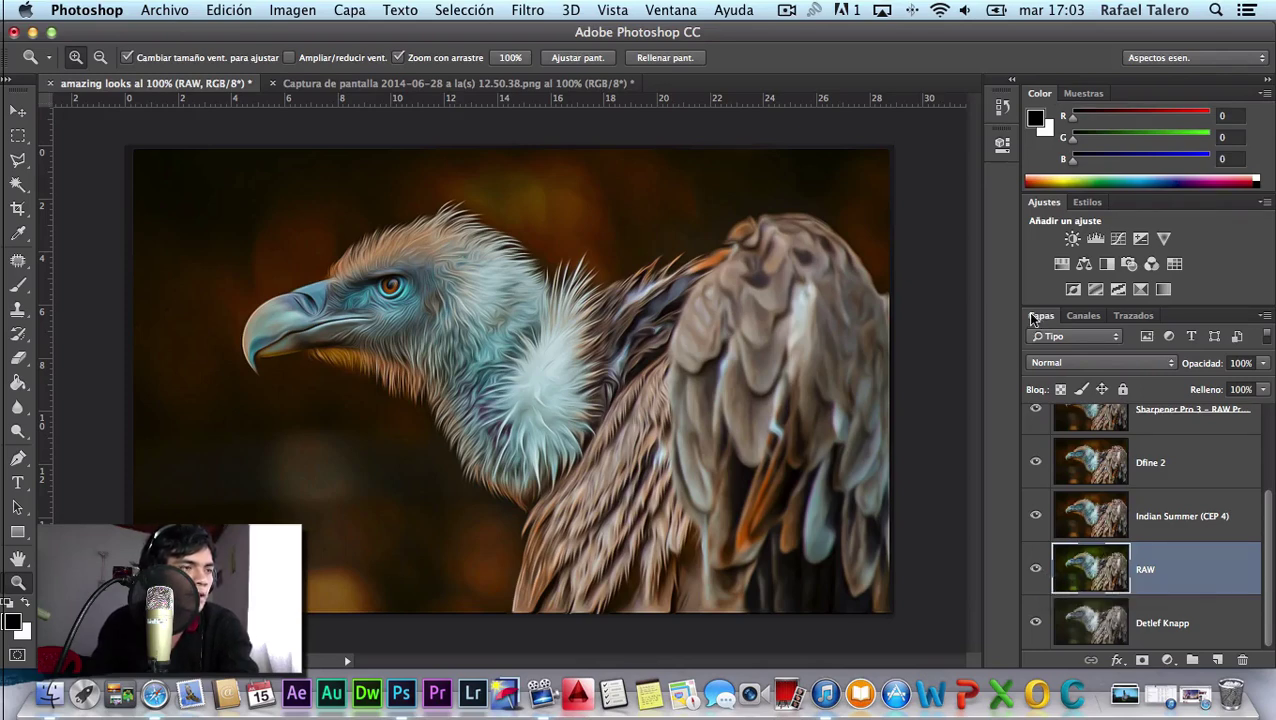
pyautogui.click(436, 85)
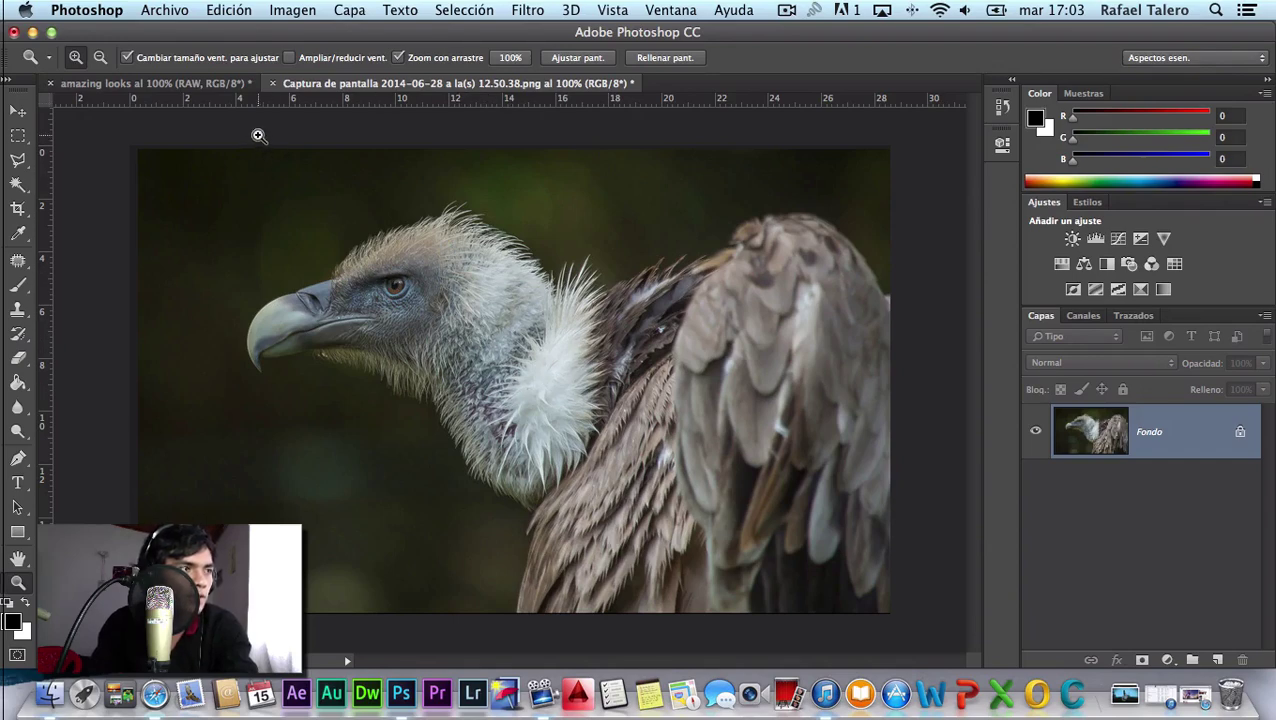
# Compare the screenshot with the amazing looks edit, then launch Filtro de Camera Raw on it.
pyautogui.click(198, 85)
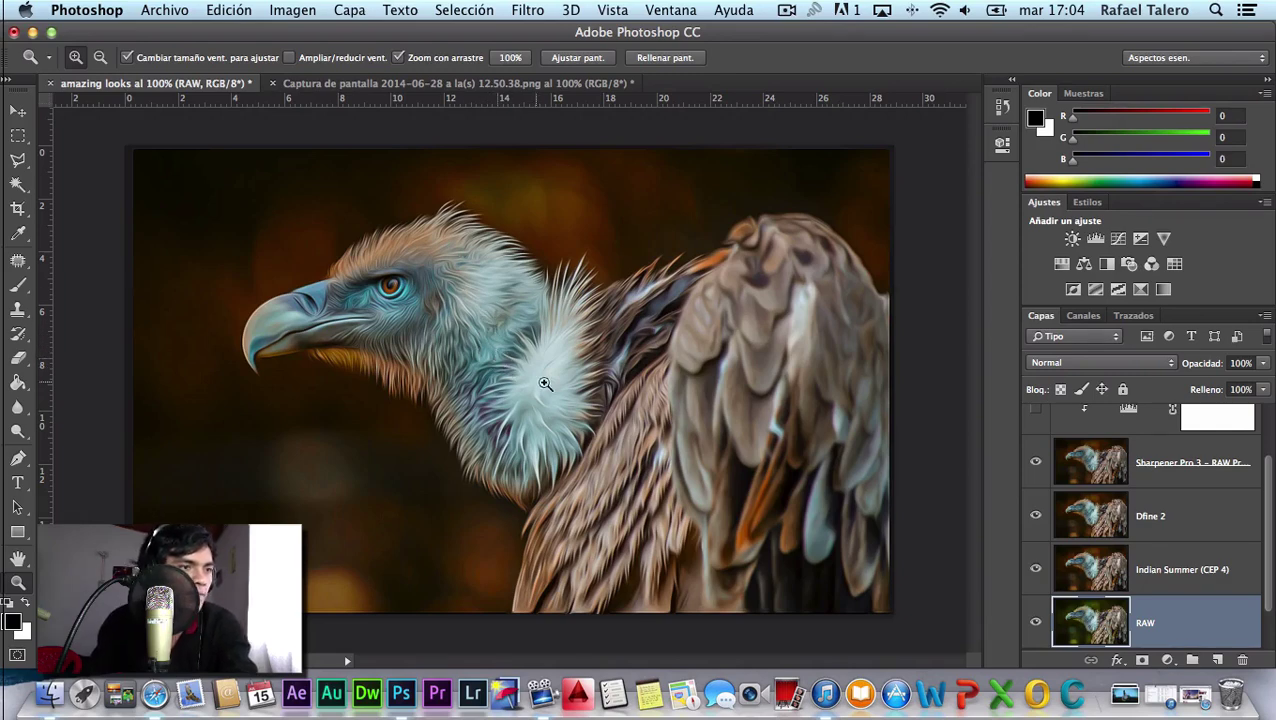
pyautogui.click(509, 83)
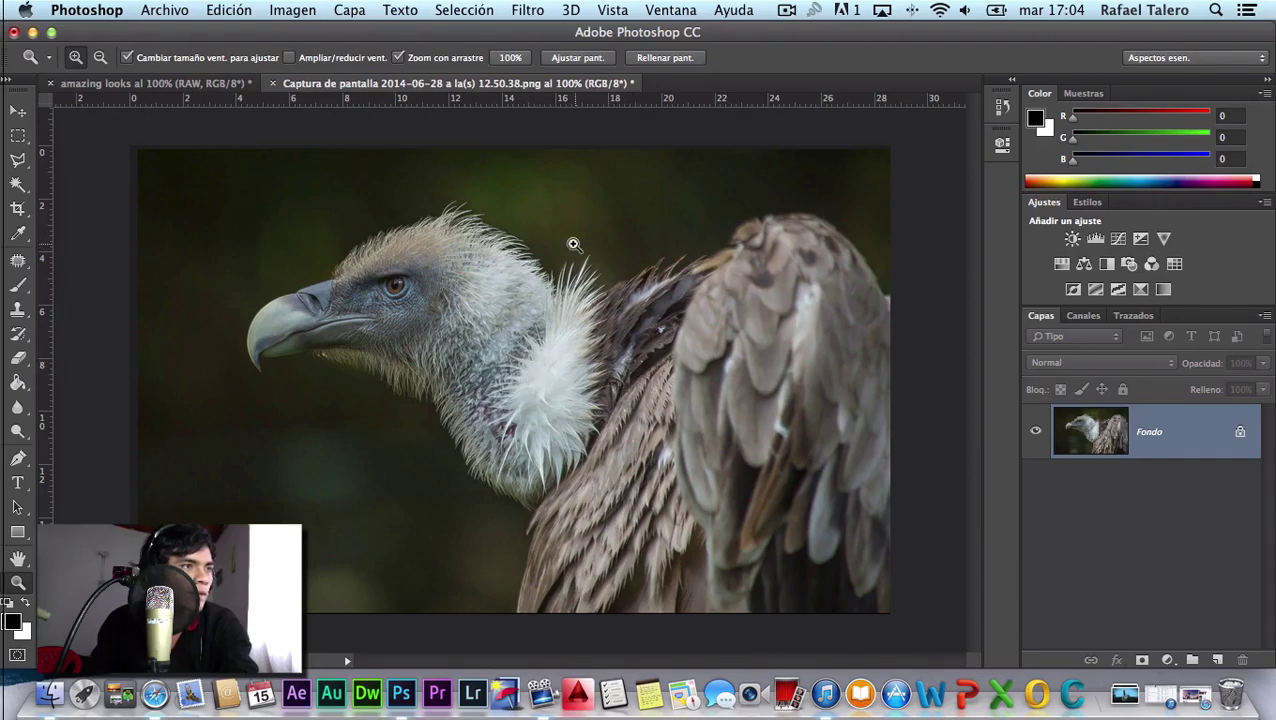
pyautogui.click(530, 10)
pyautogui.click(596, 127)
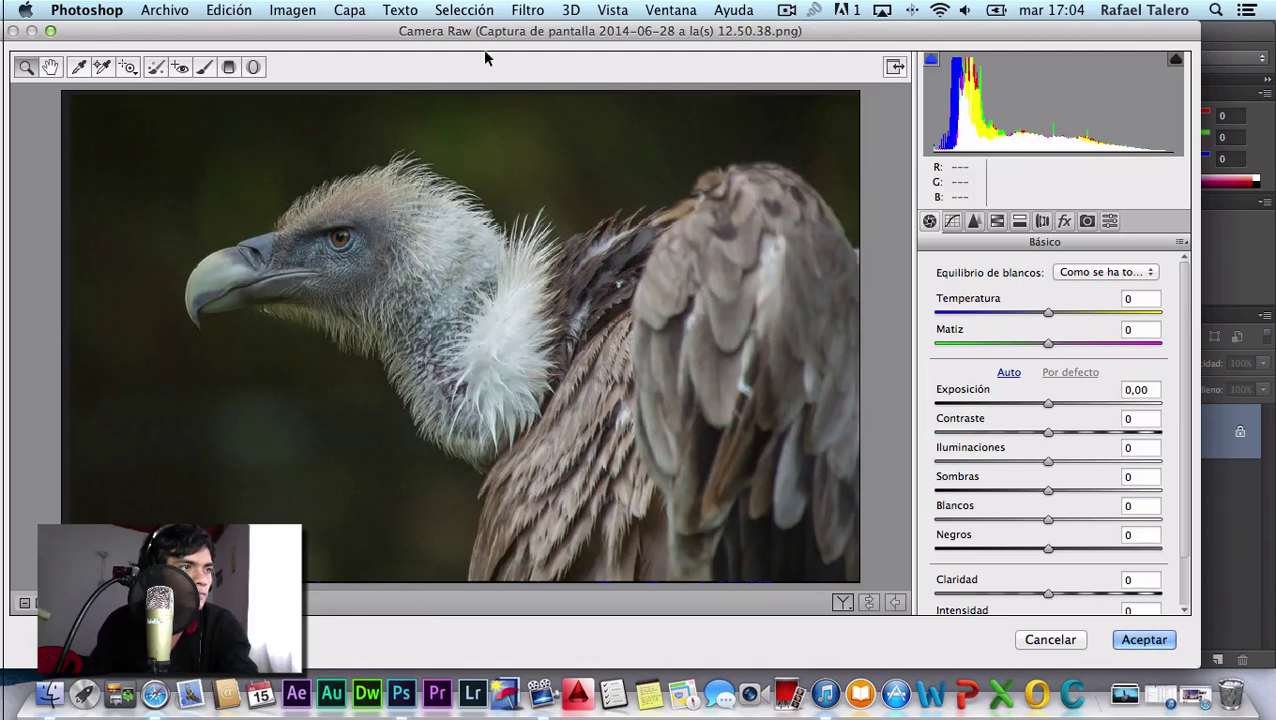
# In Camera Raw, raise exposure to +0.35 and boost saturation.
pyautogui.moveTo(483, 31); pyautogui.dragTo(520, 31)
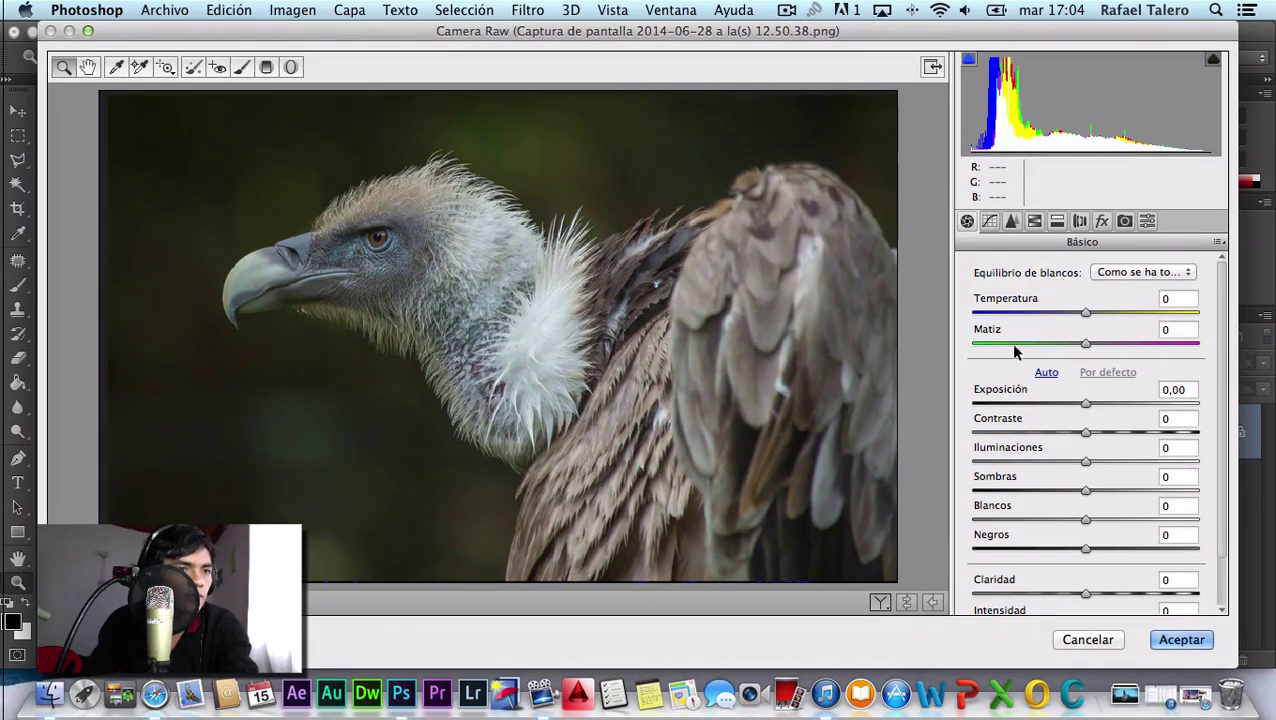
pyautogui.moveTo(1084, 404); pyautogui.dragTo(1093, 404)
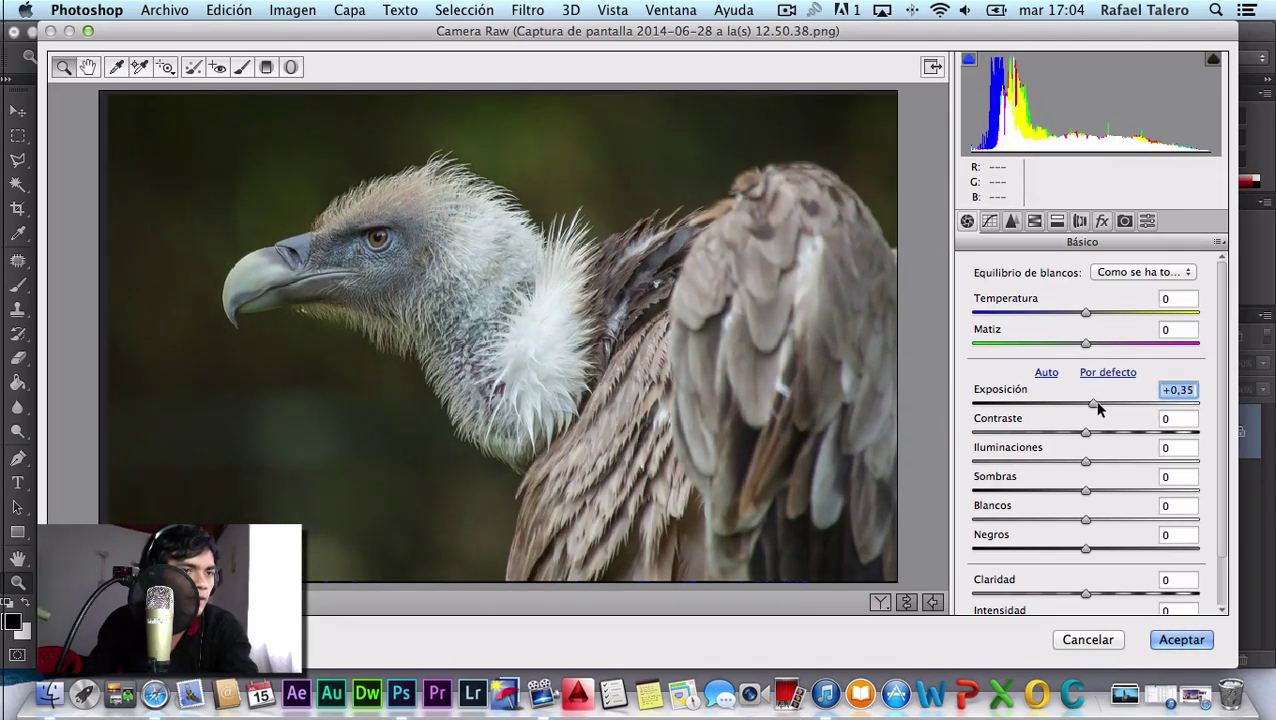
pyautogui.scroll(-2, 1125, 455)
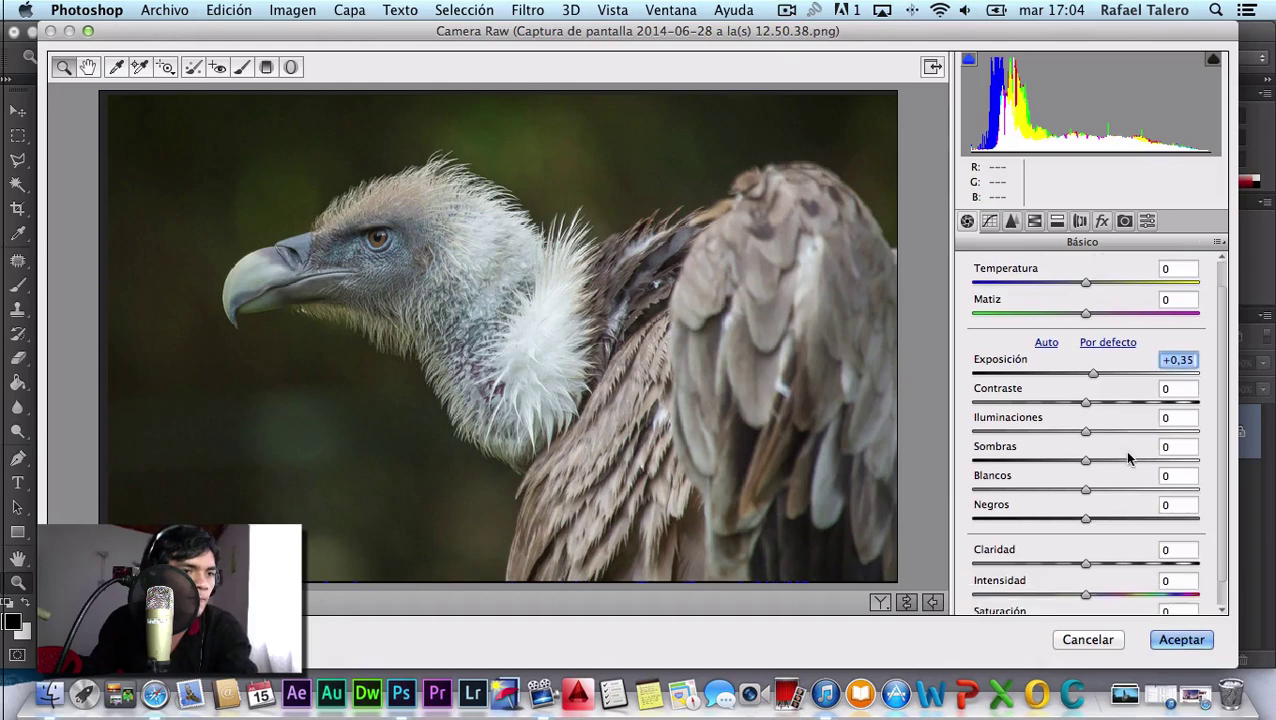
pyautogui.scroll(-2, 1123, 450)
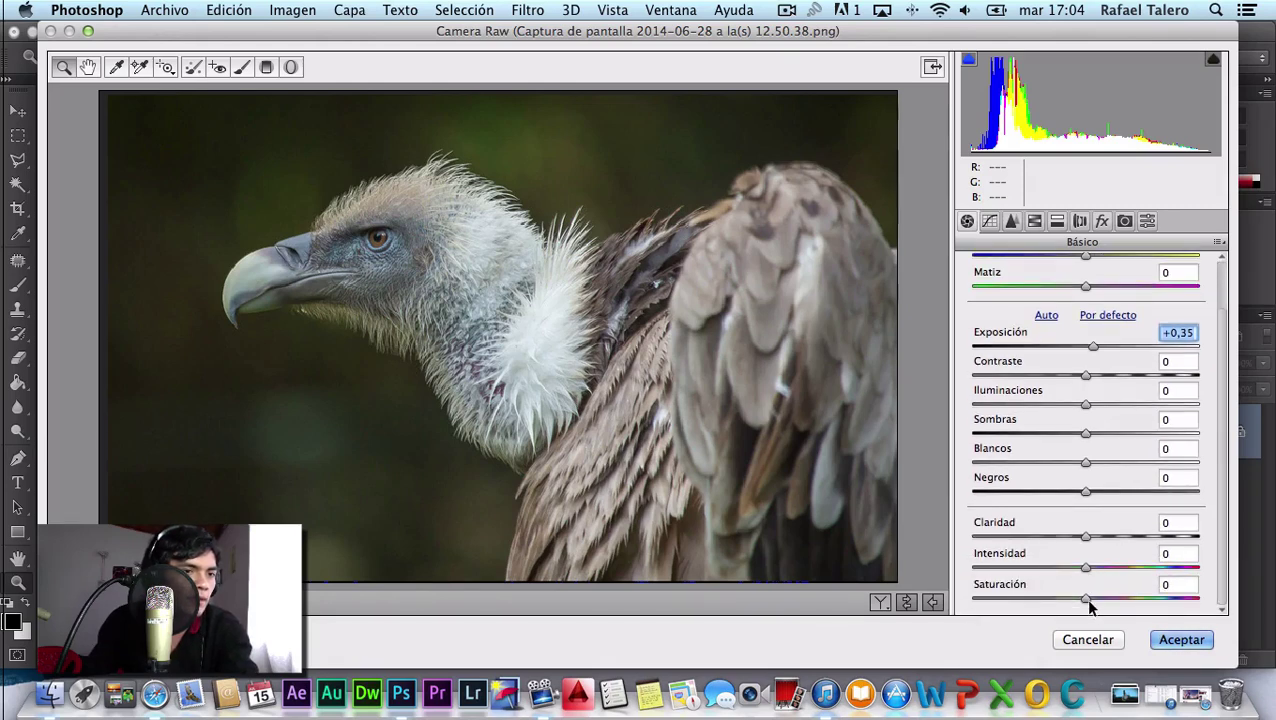
pyautogui.moveTo(1086, 598)
pyautogui.mouseDown()
pyautogui.moveTo(1188, 600)
pyautogui.moveTo(1157, 599)
pyautogui.mouseUp()
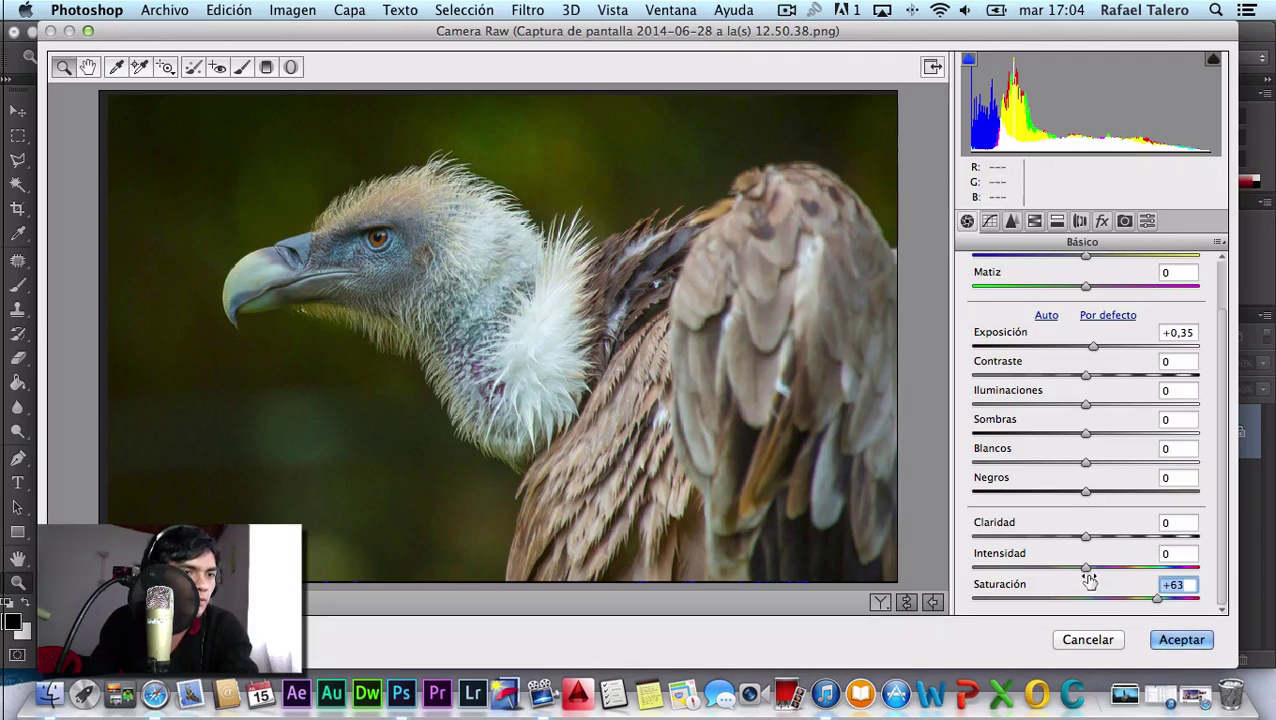
pyautogui.moveTo(1158, 599)
pyautogui.mouseDown()
pyautogui.moveTo(1200, 599)
pyautogui.moveTo(1162, 599)
pyautogui.mouseUp()
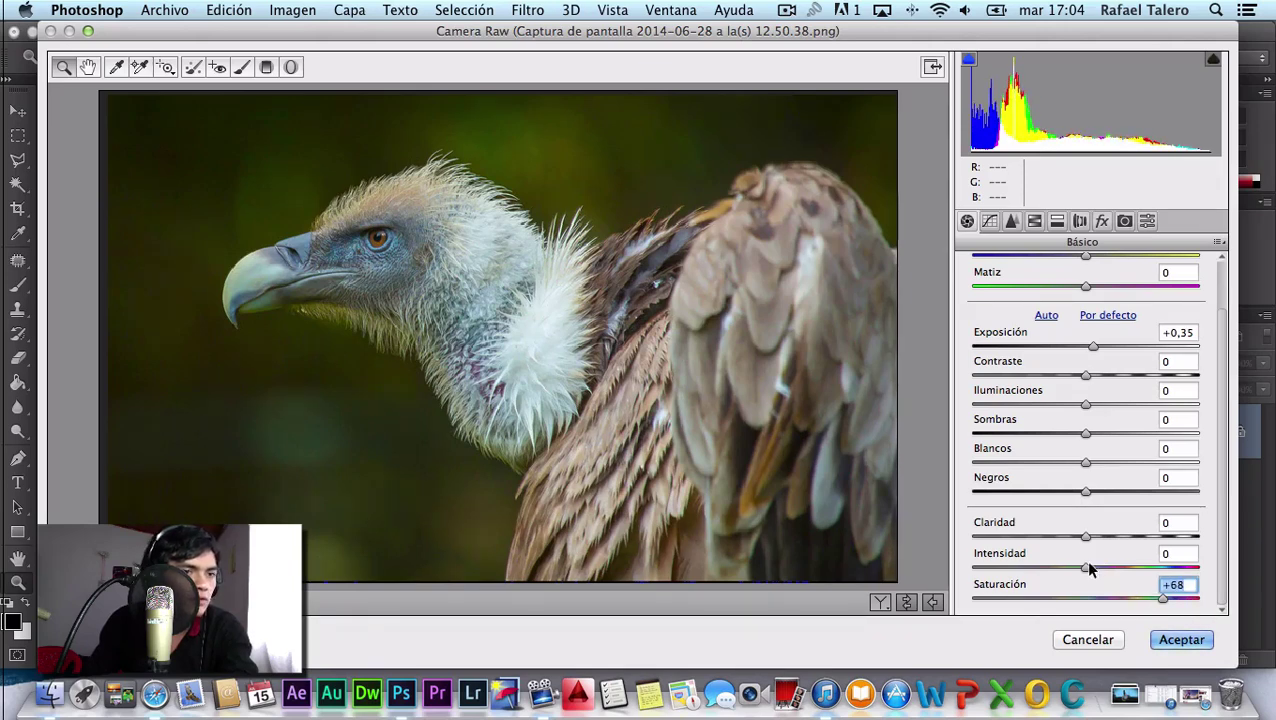
# Set vibrance to +23 and clarity to +15, then apply the Camera Raw adjustments.
pyautogui.moveTo(1085, 567); pyautogui.dragTo(1153, 569)
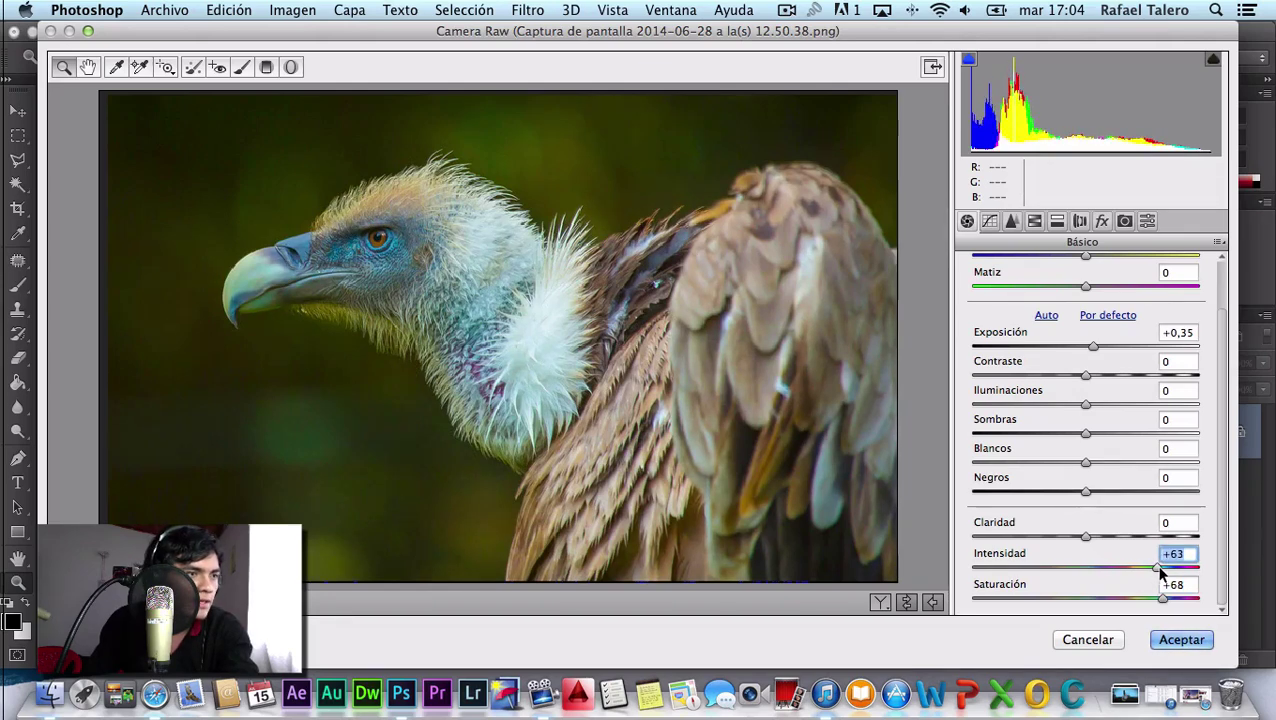
pyautogui.moveTo(1150, 567); pyautogui.dragTo(1114, 569)
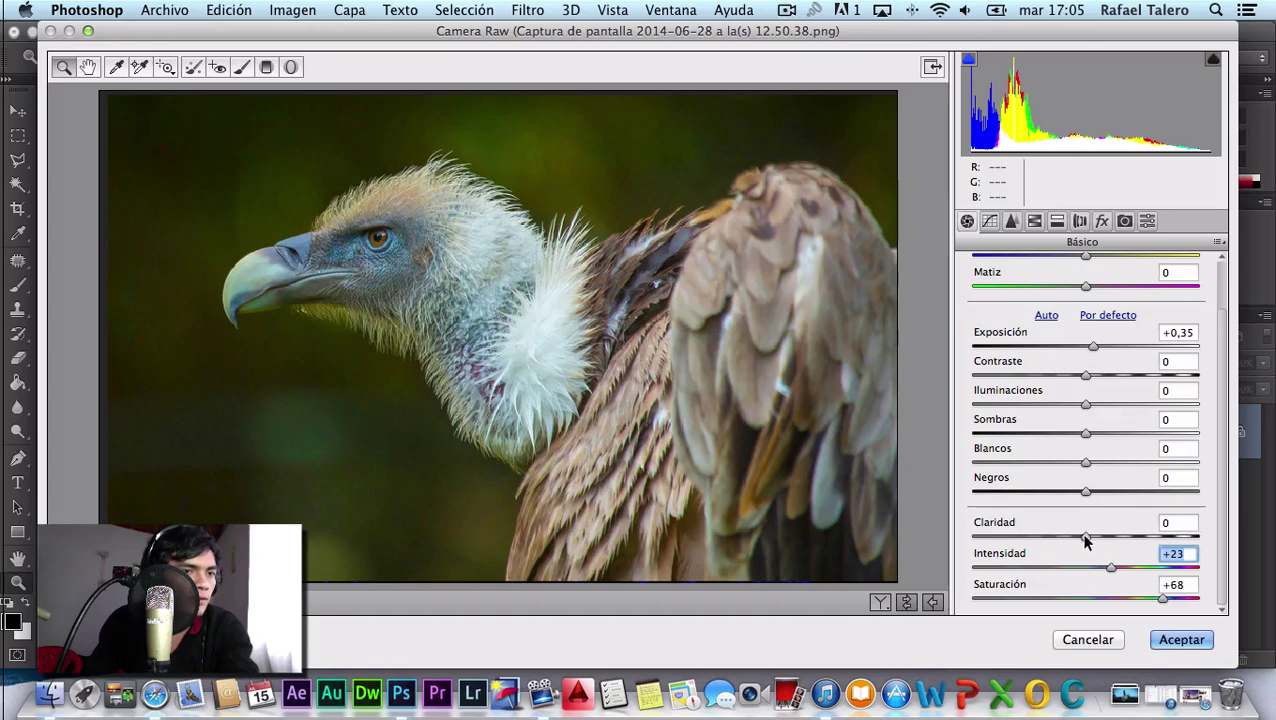
pyautogui.moveTo(1086, 537)
pyautogui.mouseDown()
pyautogui.moveTo(1118, 540)
pyautogui.moveTo(1103, 540)
pyautogui.mouseUp()
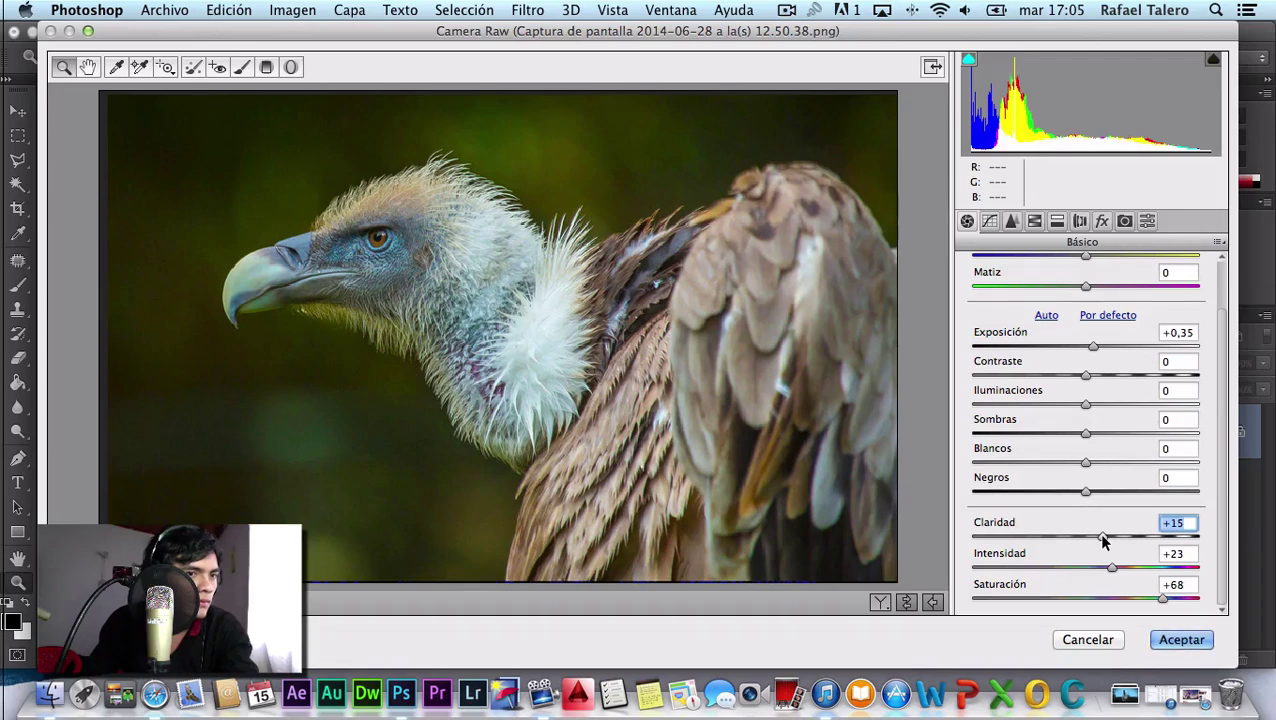
pyautogui.moveTo(1103, 540); pyautogui.dragTo(1102, 540)
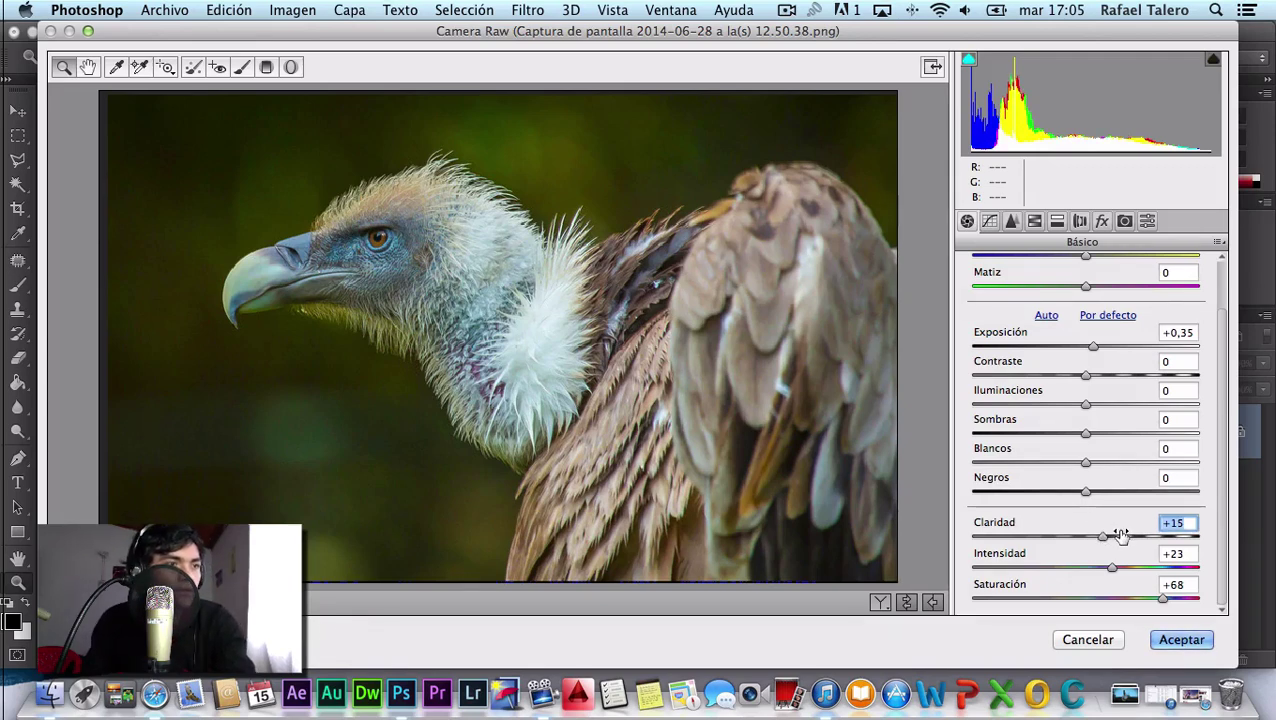
pyautogui.click(1178, 640)
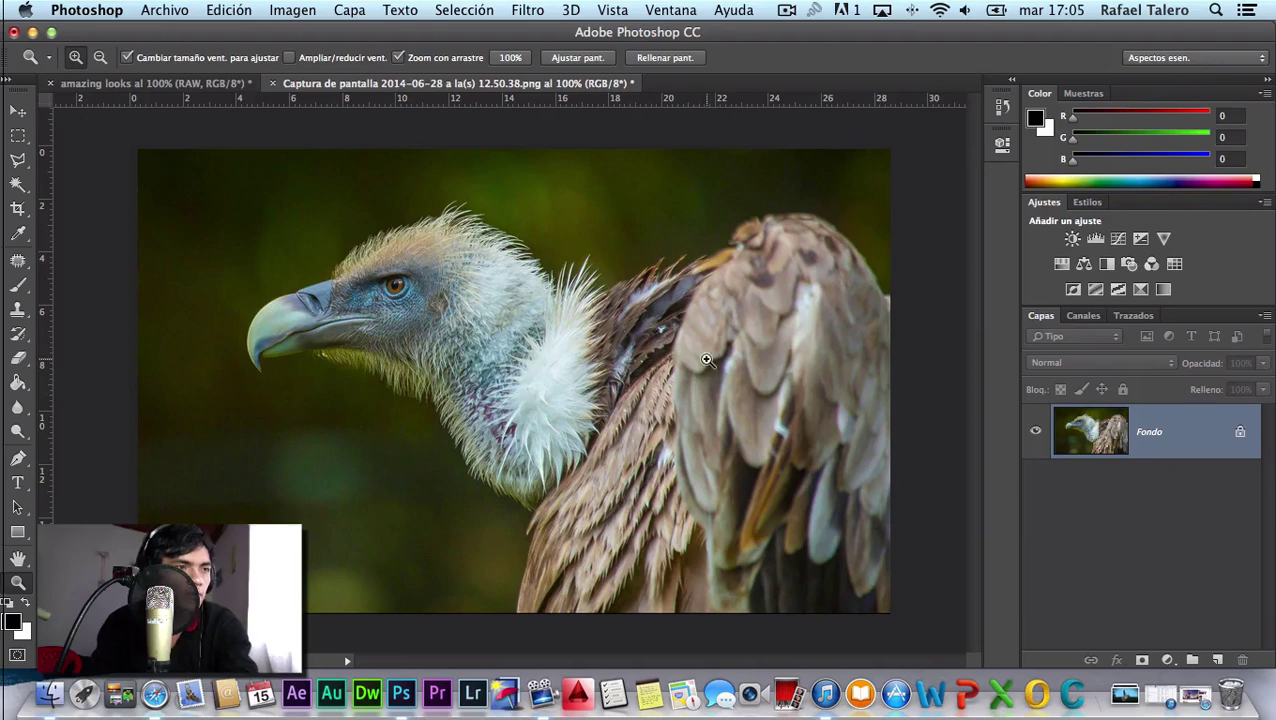
pyautogui.click(528, 10)
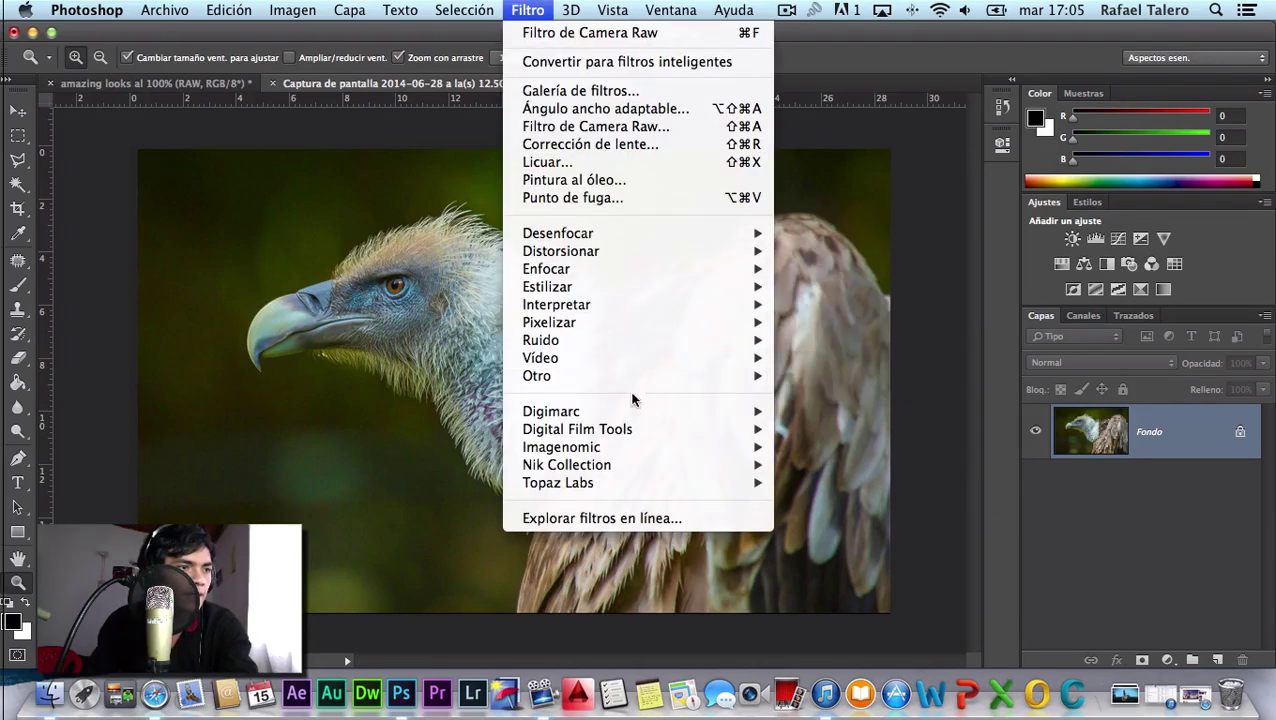
pyautogui.moveTo(566, 465)
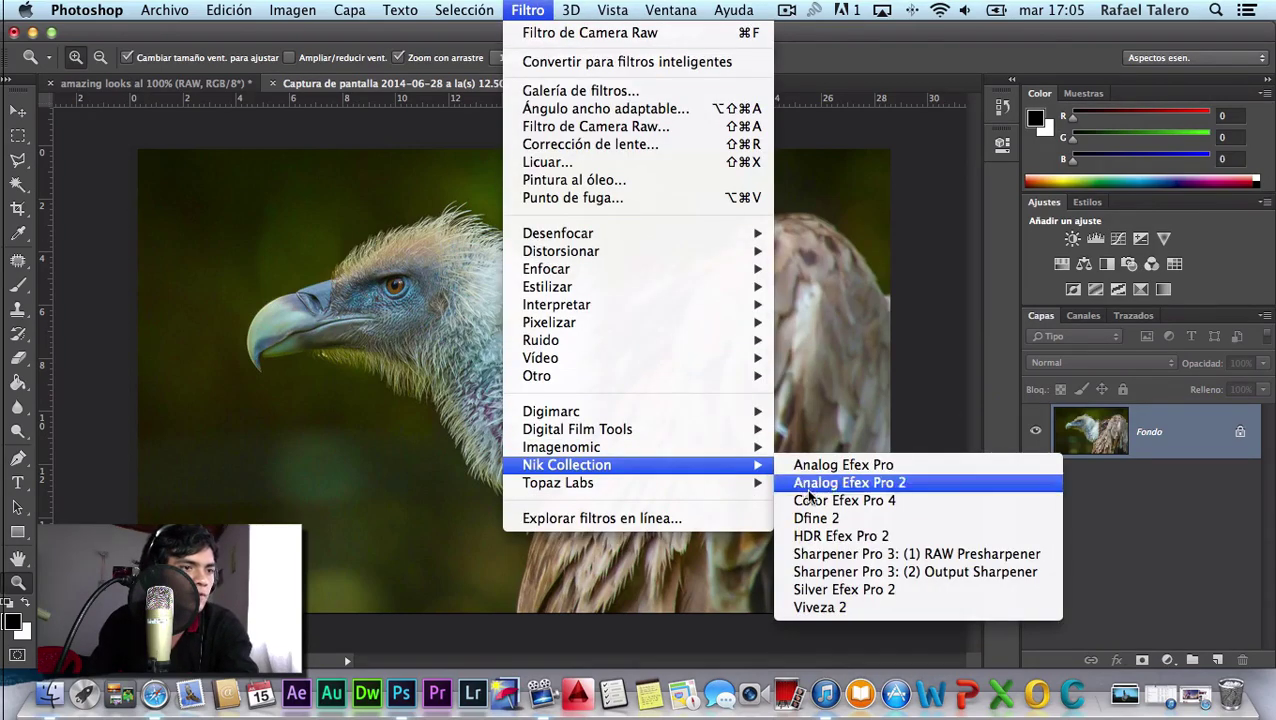
# Launch Color Efex Pro 4 on the vulture screenshot, browse its filters, and maximize the window.
pyautogui.click(815, 501)
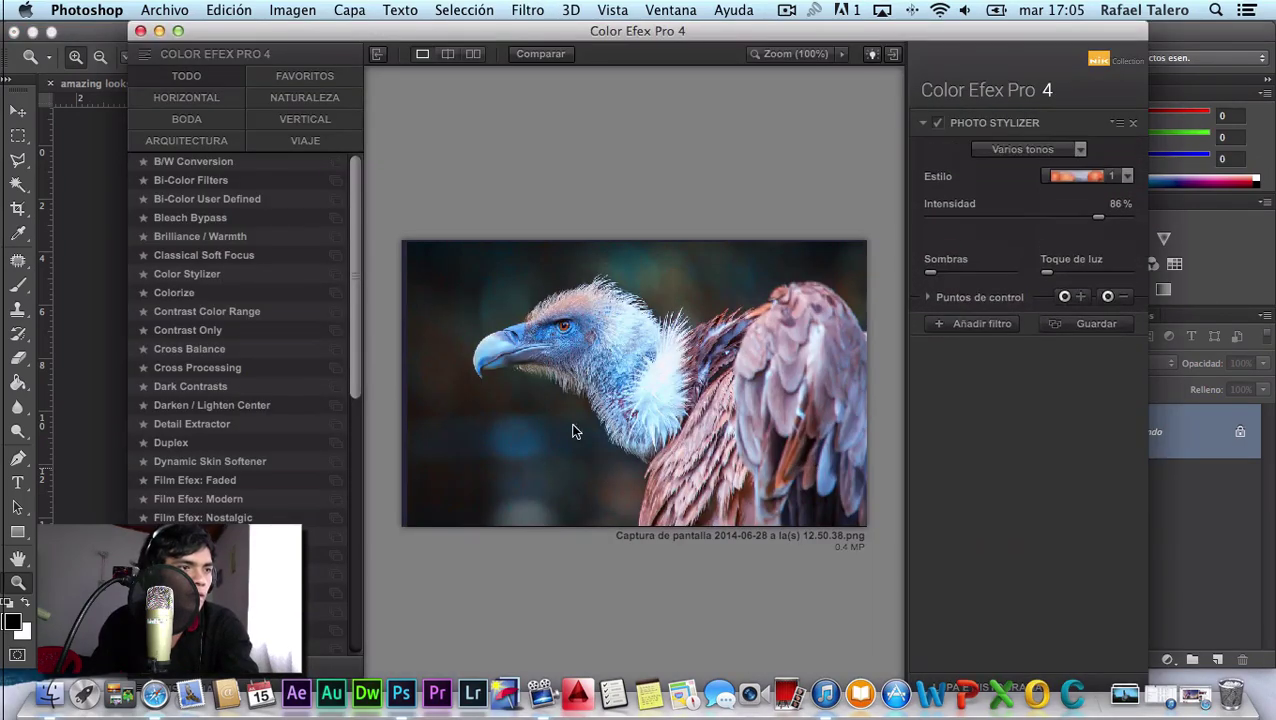
pyautogui.scroll(-5, 240, 291)
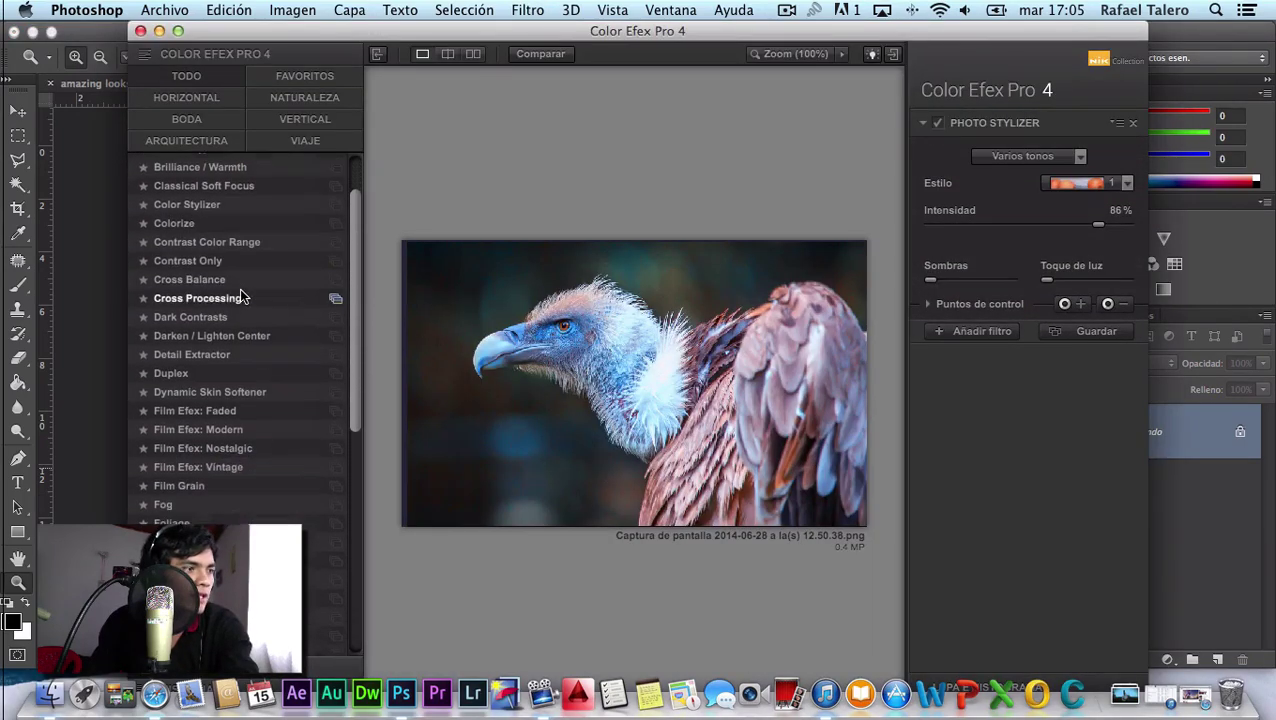
pyautogui.scroll(-2, 239, 291)
pyautogui.scroll(-2, 239, 291)
pyautogui.scroll(-4, 239, 291)
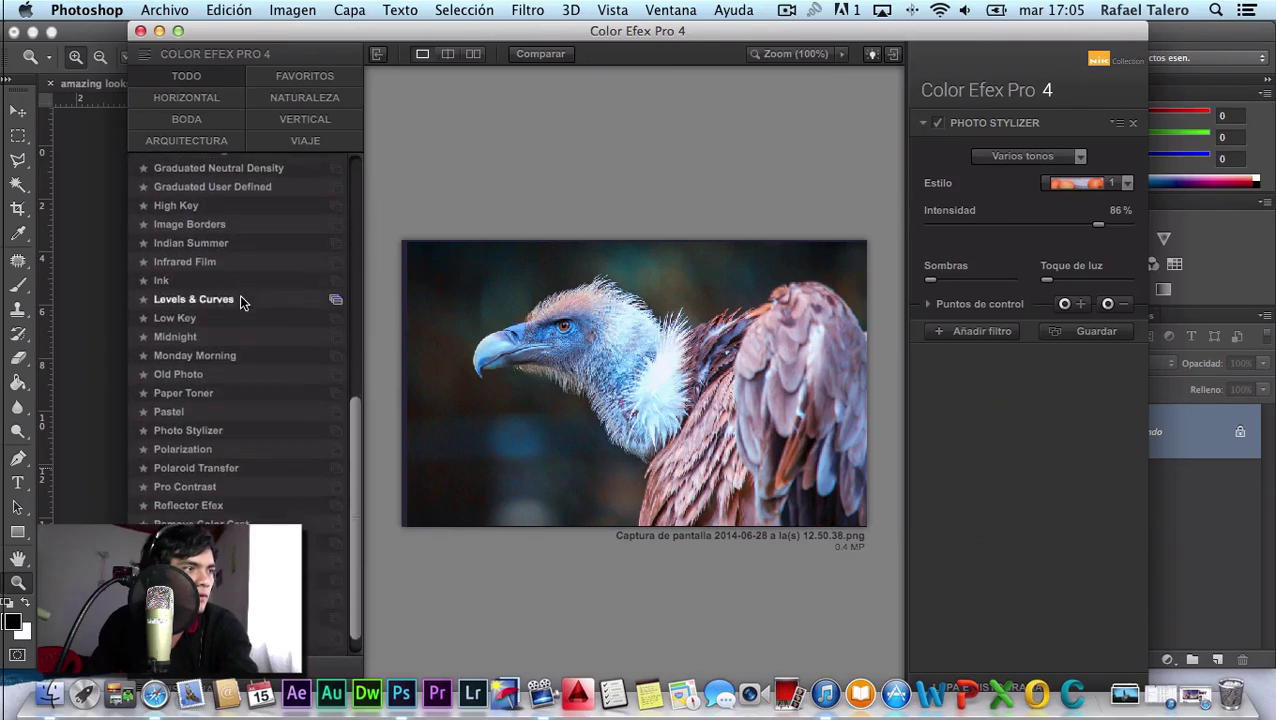
pyautogui.scroll(4, 240, 300)
pyautogui.scroll(1, 240, 300)
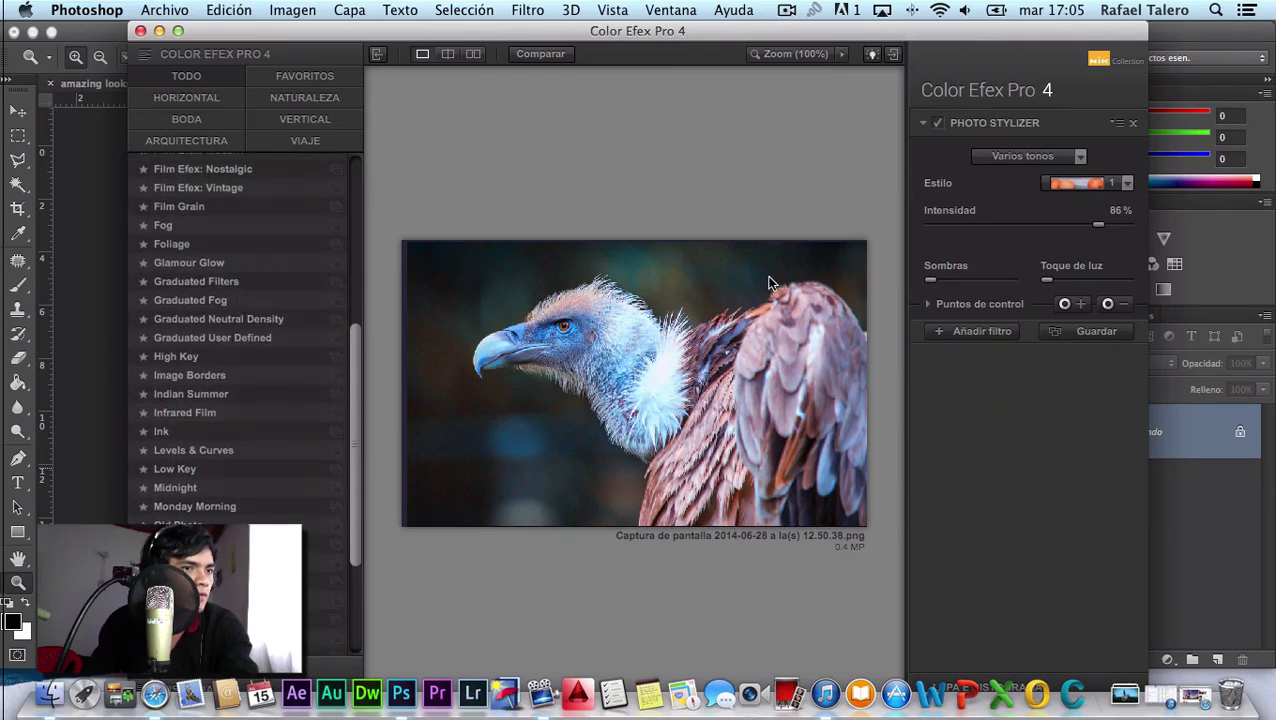
pyautogui.scroll(2, 270, 245)
pyautogui.scroll(6, 270, 245)
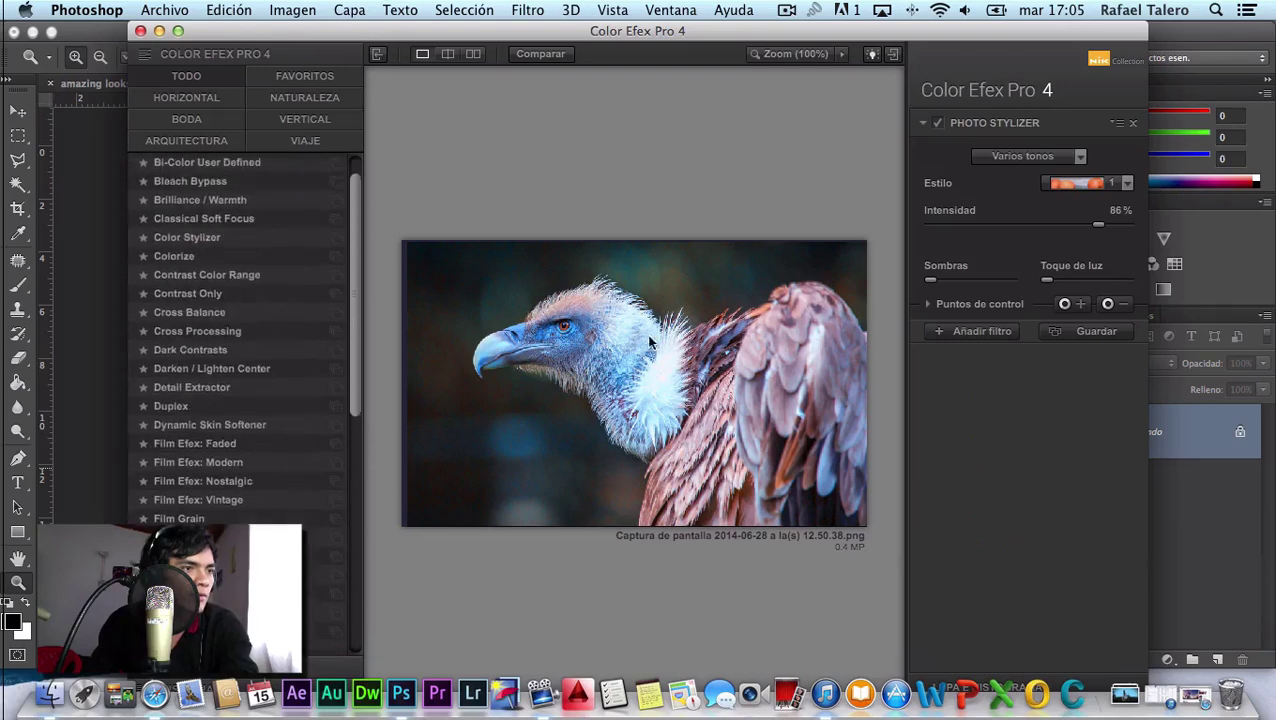
pyautogui.scroll(1, 270, 245)
pyautogui.moveTo(230, 311)
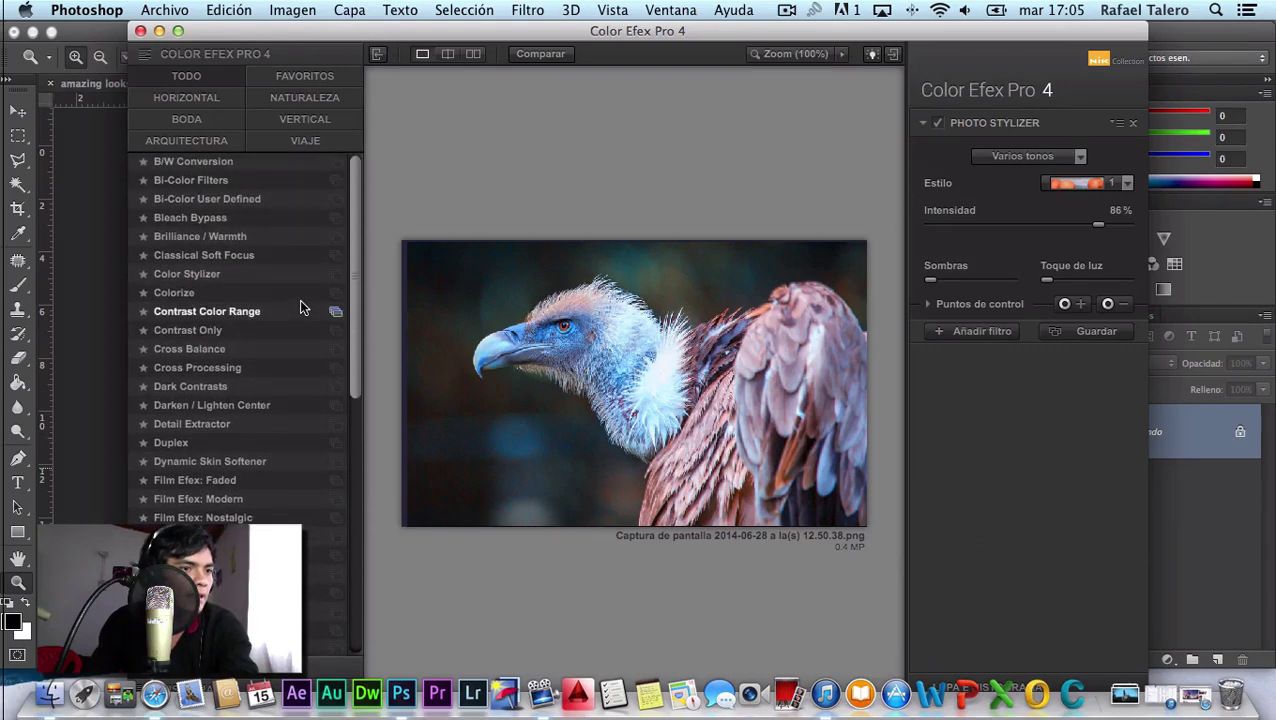
pyautogui.click(180, 33)
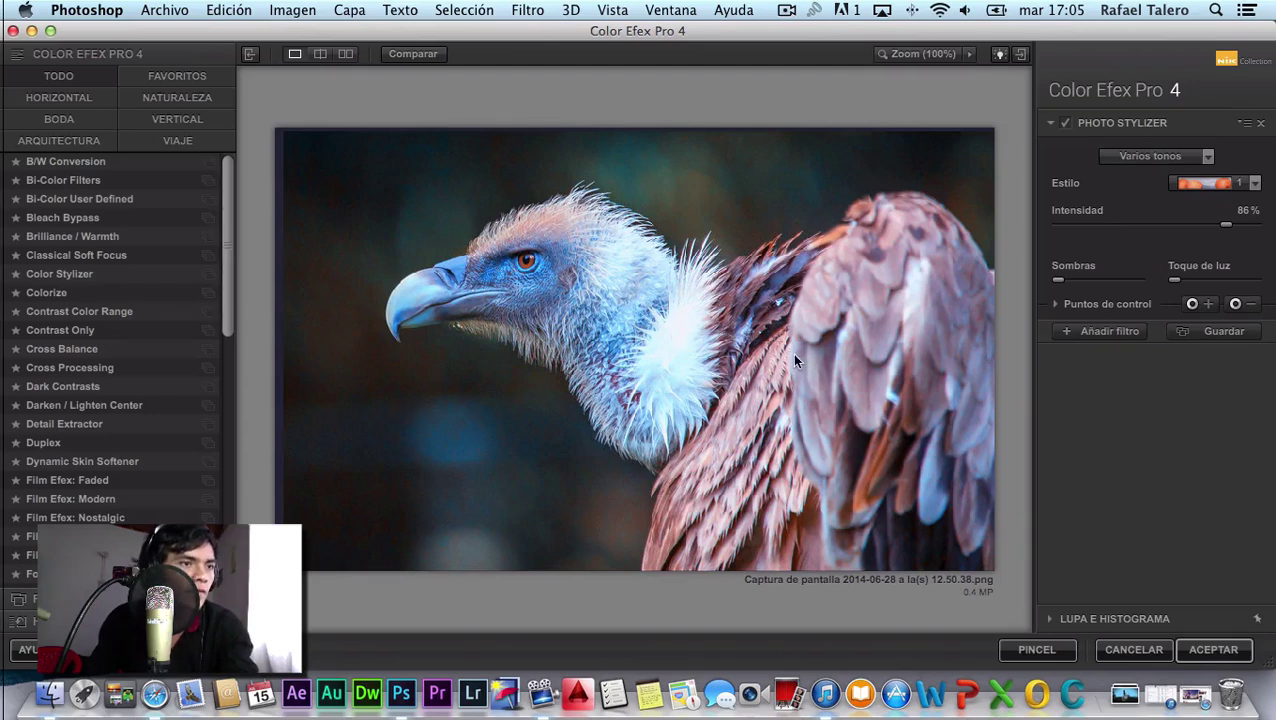
# Cancel Color Efex Pro 4 and compare against the amazing looks reference image.
pyautogui.click(1130, 648)
pyautogui.hotkey('ctrl', 'Tab')
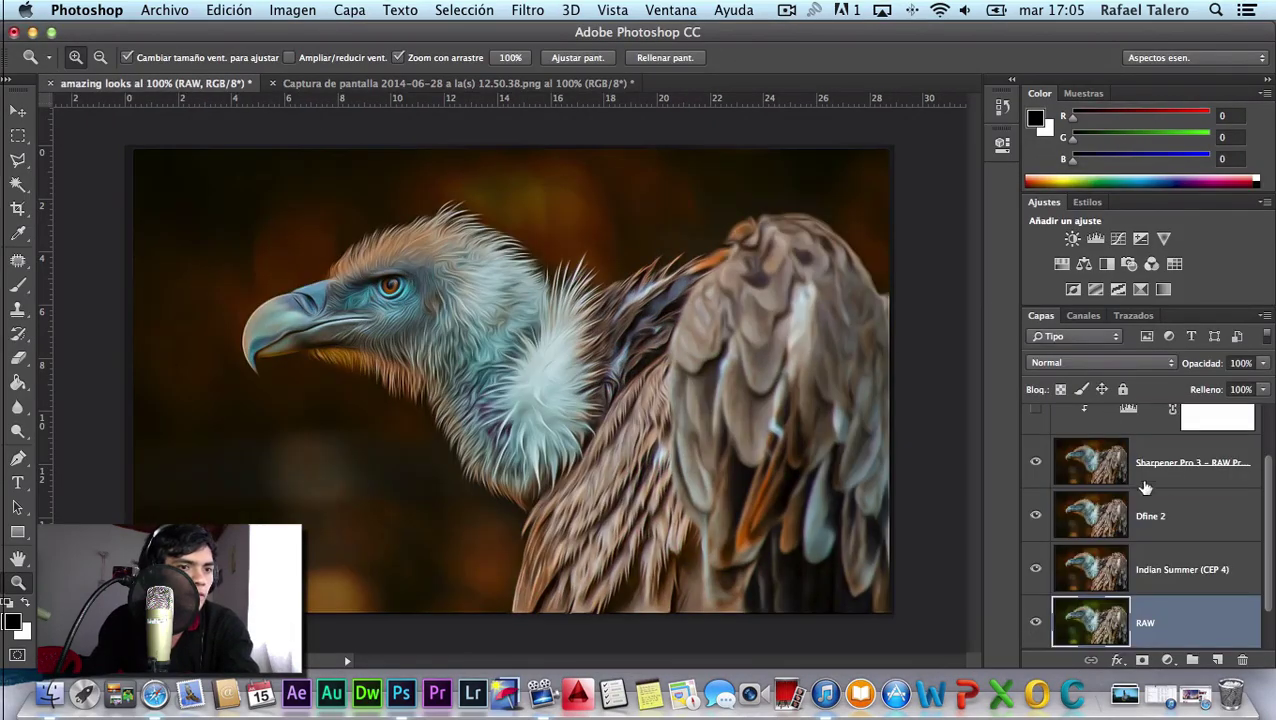
pyautogui.click(466, 80)
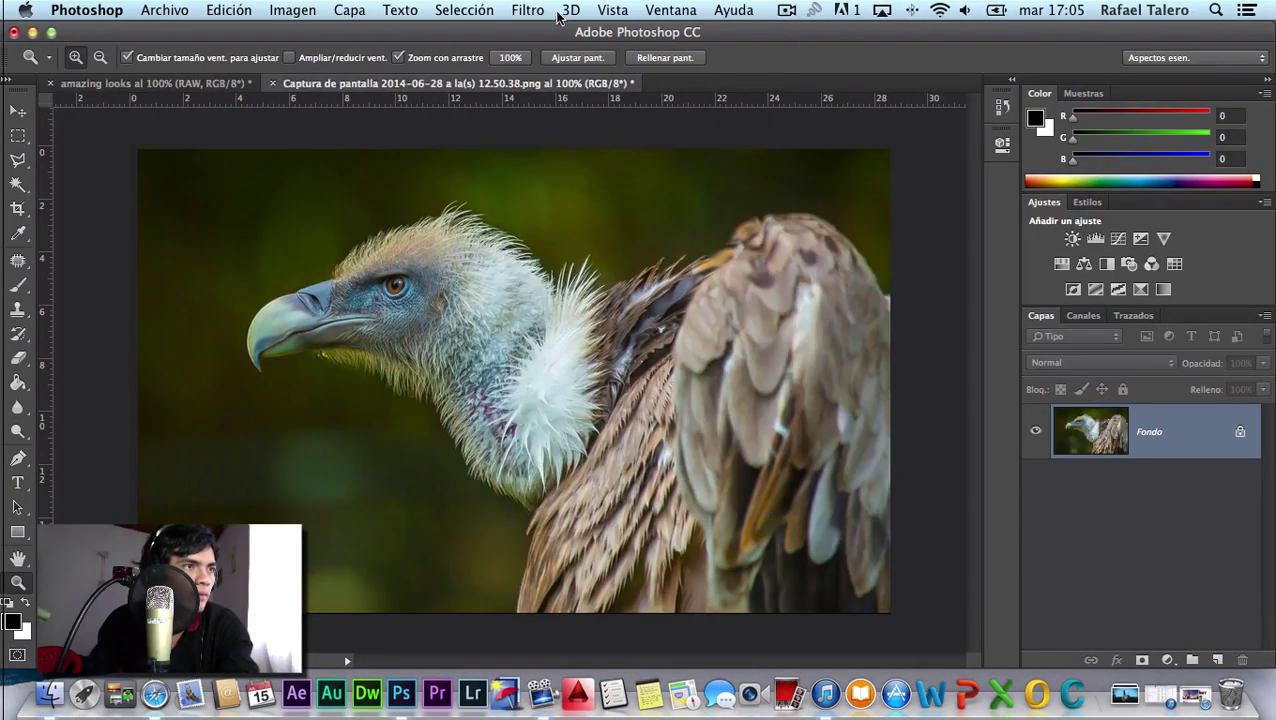
# Reopen Color Efex Pro 4 maximized and preview the Indian Summer filter.
pyautogui.click(520, 10)
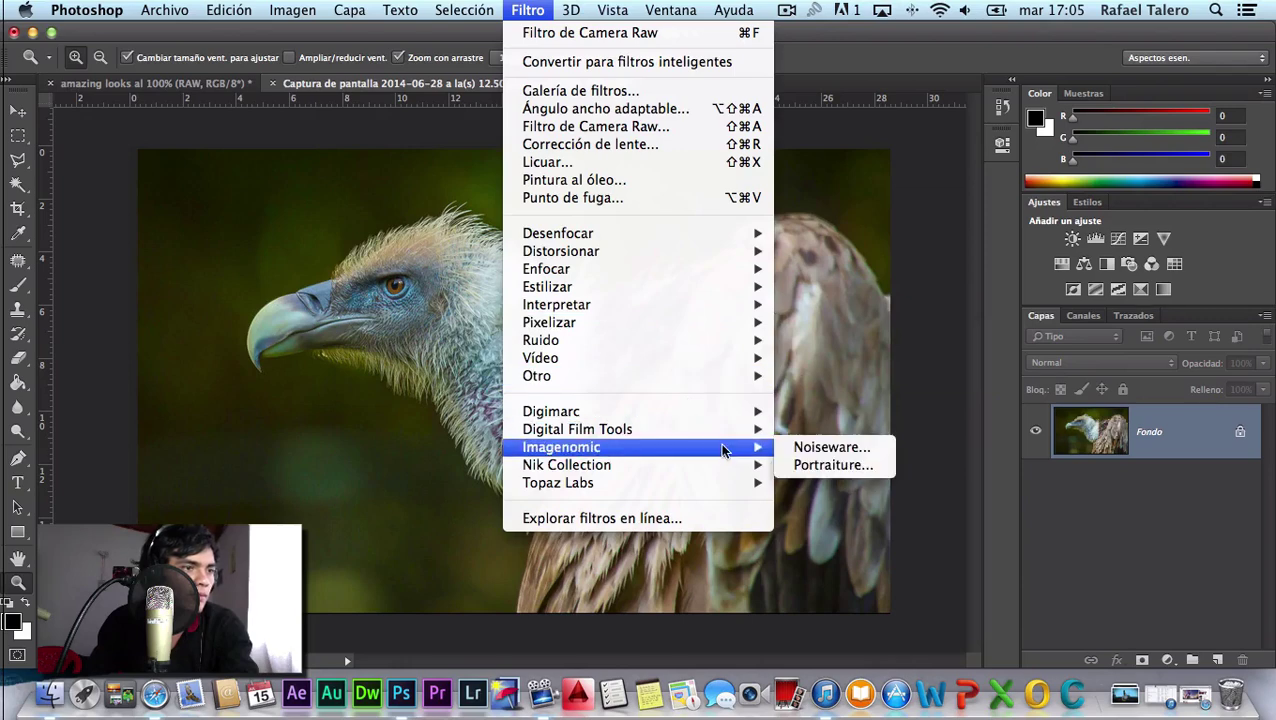
pyautogui.moveTo(566, 465)
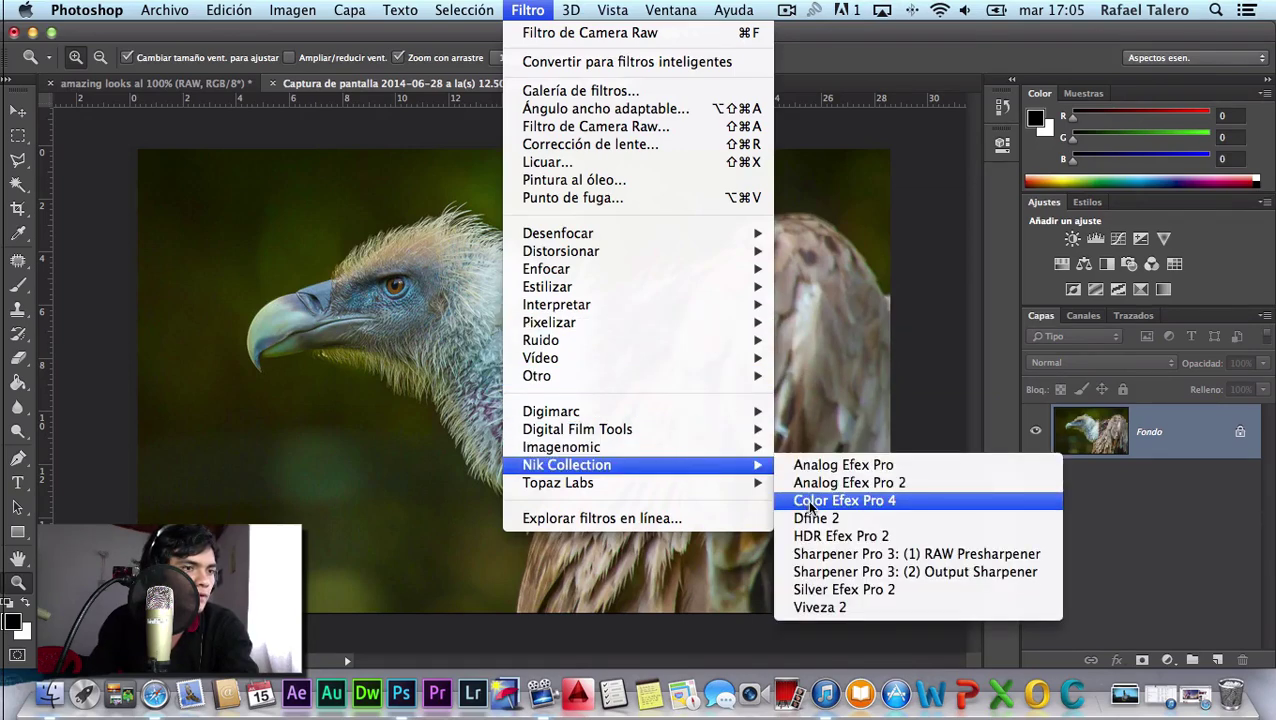
pyautogui.click(812, 501)
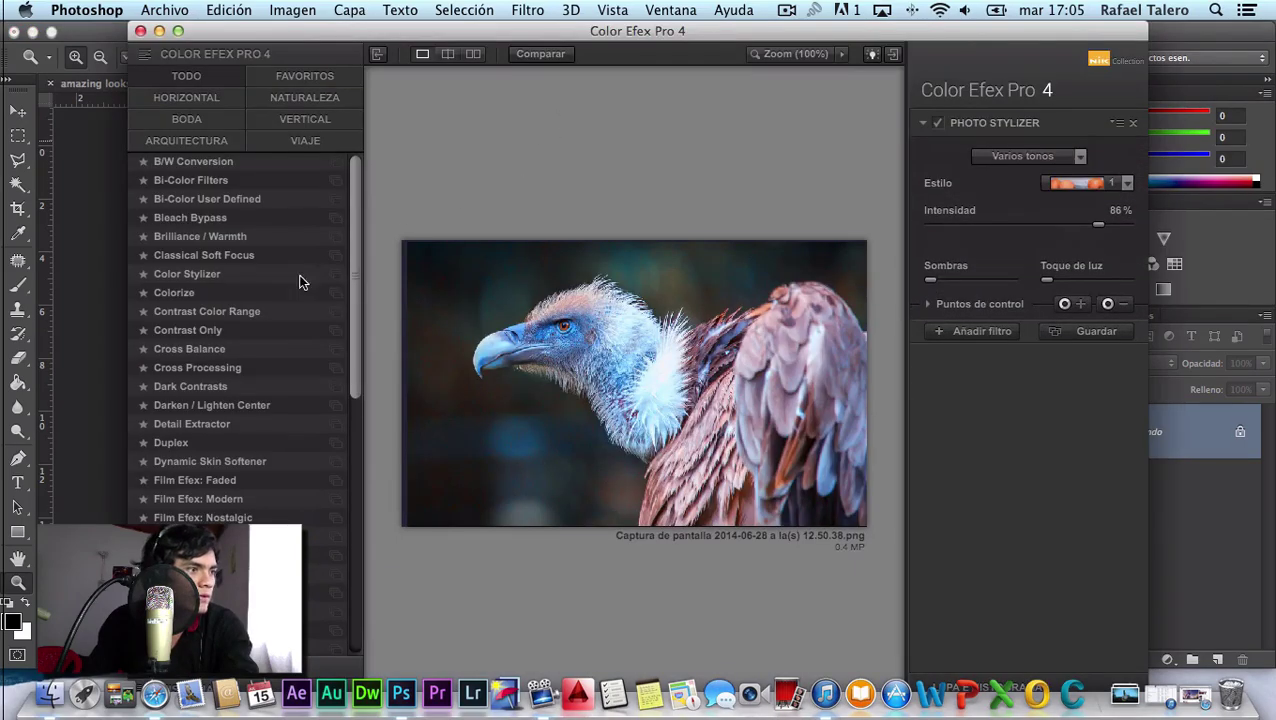
pyautogui.click(177, 31)
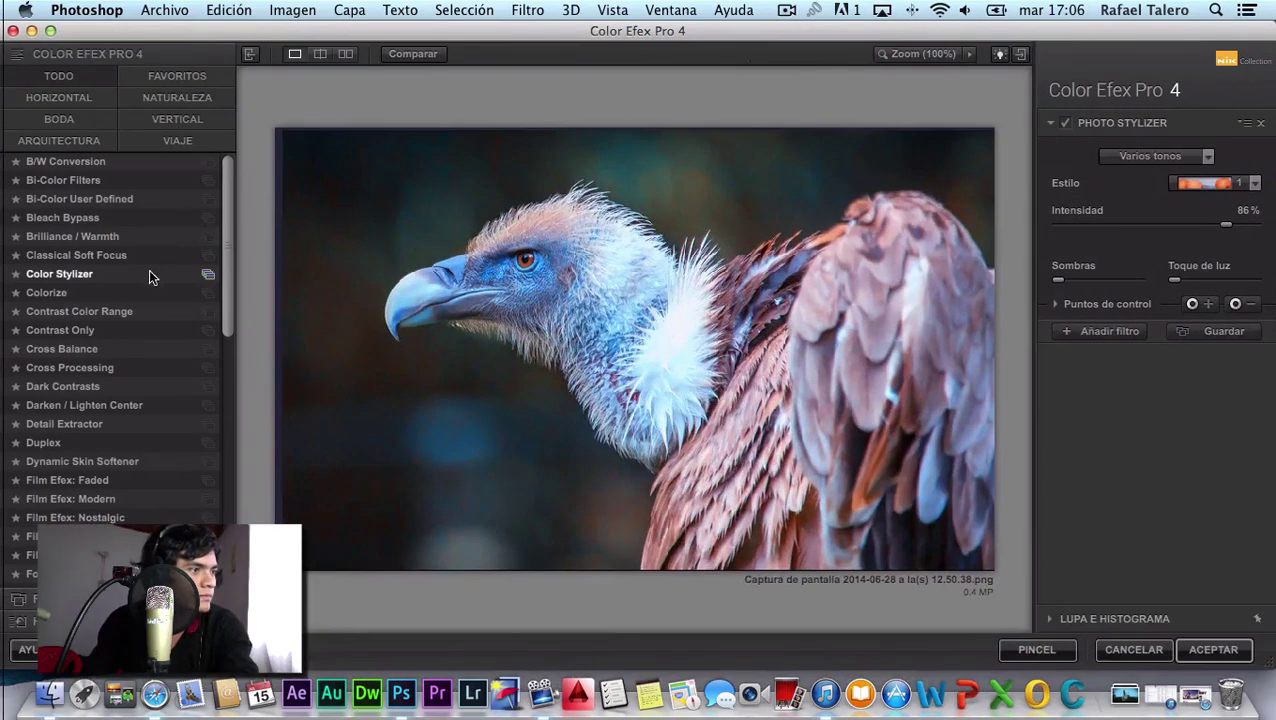
pyautogui.scroll(-1, 138, 288)
pyautogui.scroll(-4, 138, 288)
pyautogui.scroll(-4, 138, 288)
pyautogui.scroll(-4, 124, 298)
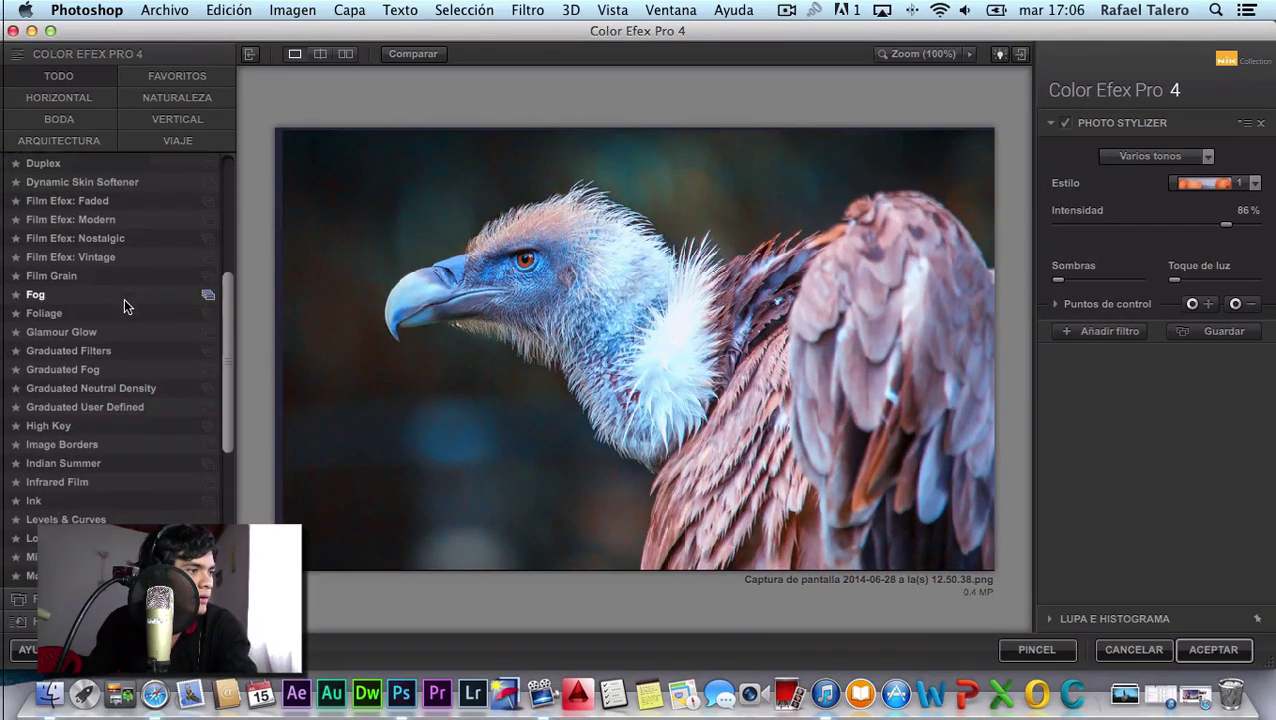
pyautogui.scroll(-2, 110, 395)
pyautogui.click(108, 410)
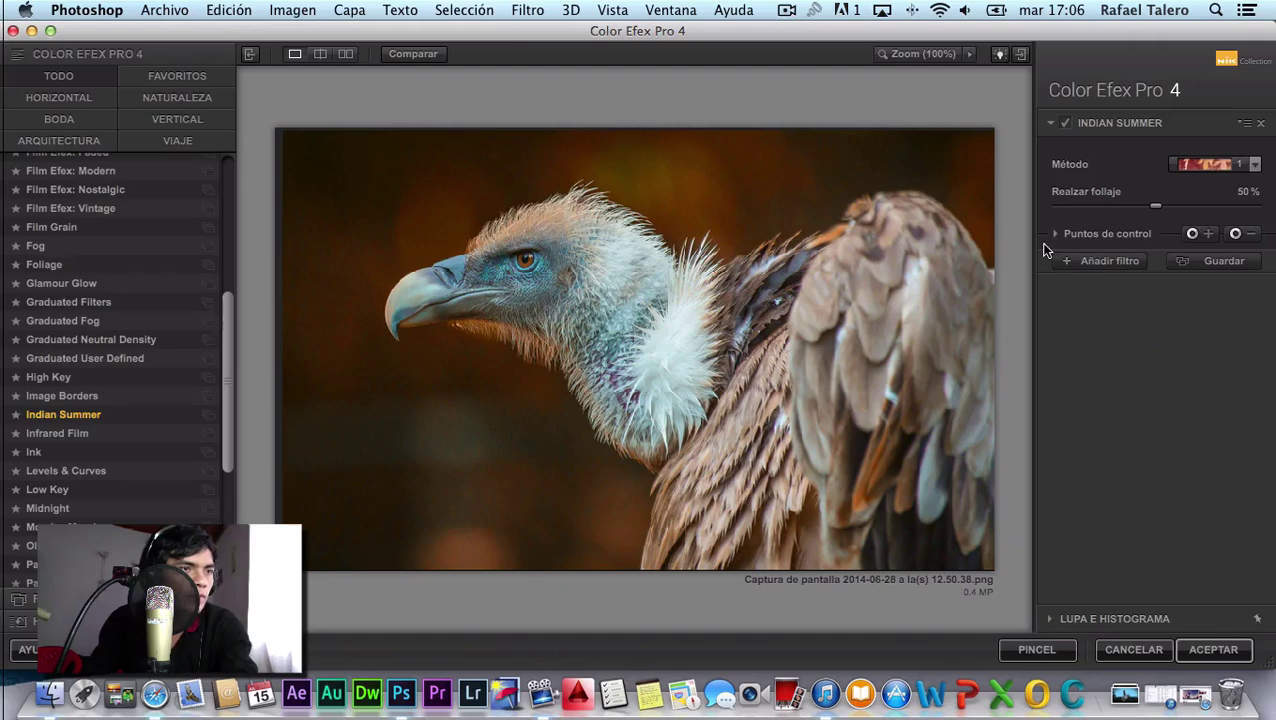
# Try Fog, Vintage, Graduated Fog, Graduated User Defined and Image Borders, then return to Indian Summer.
pyautogui.click(48, 245)
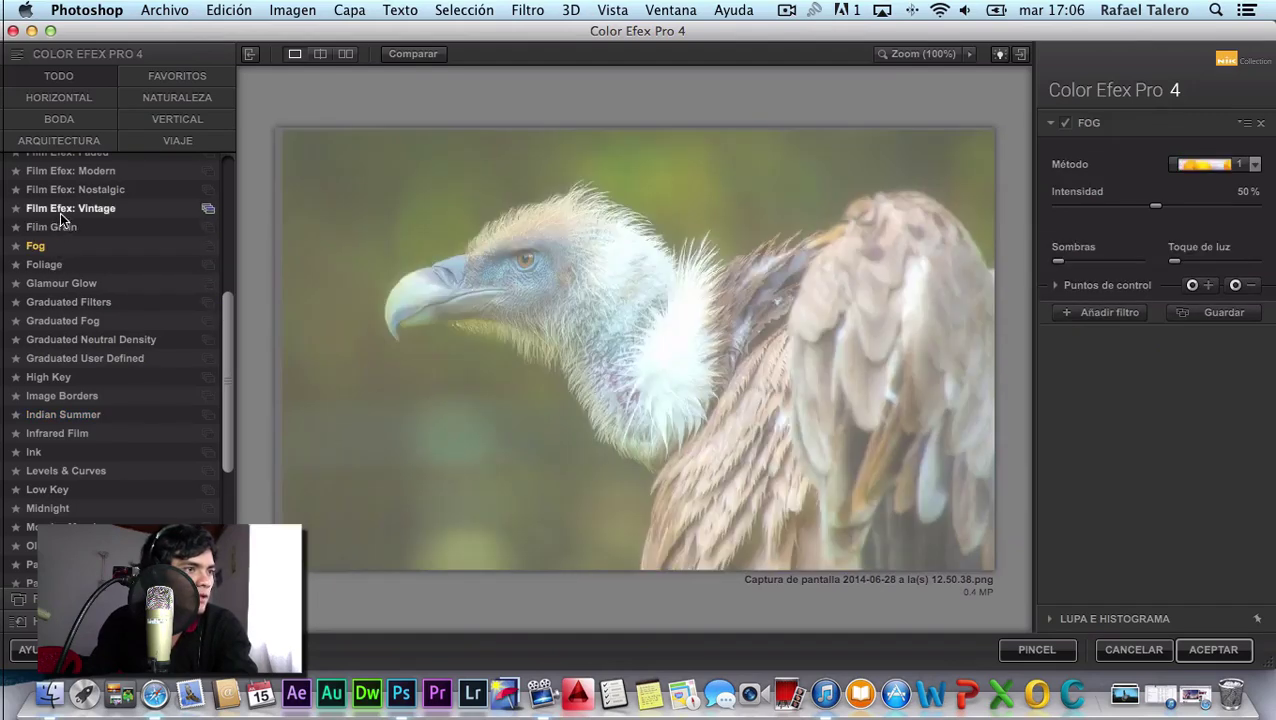
pyautogui.click(62, 208)
pyautogui.click(55, 324)
pyautogui.click(62, 358)
pyautogui.click(72, 396)
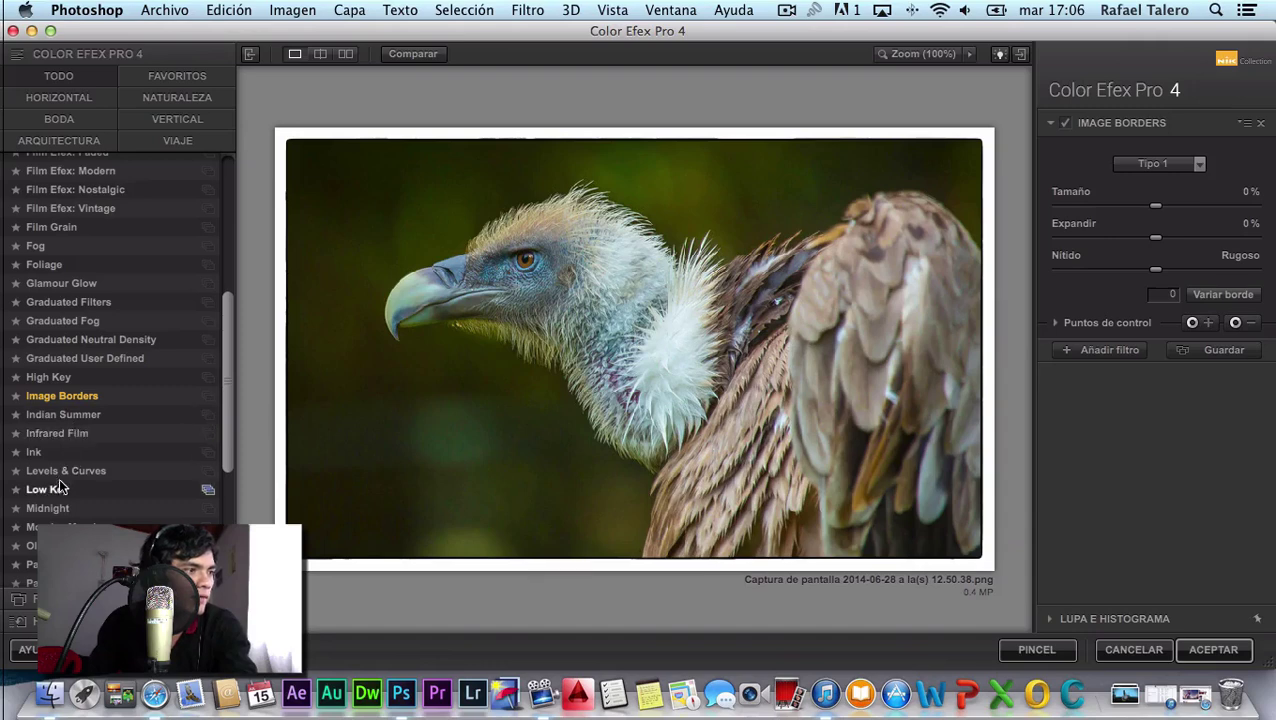
pyautogui.click(59, 416)
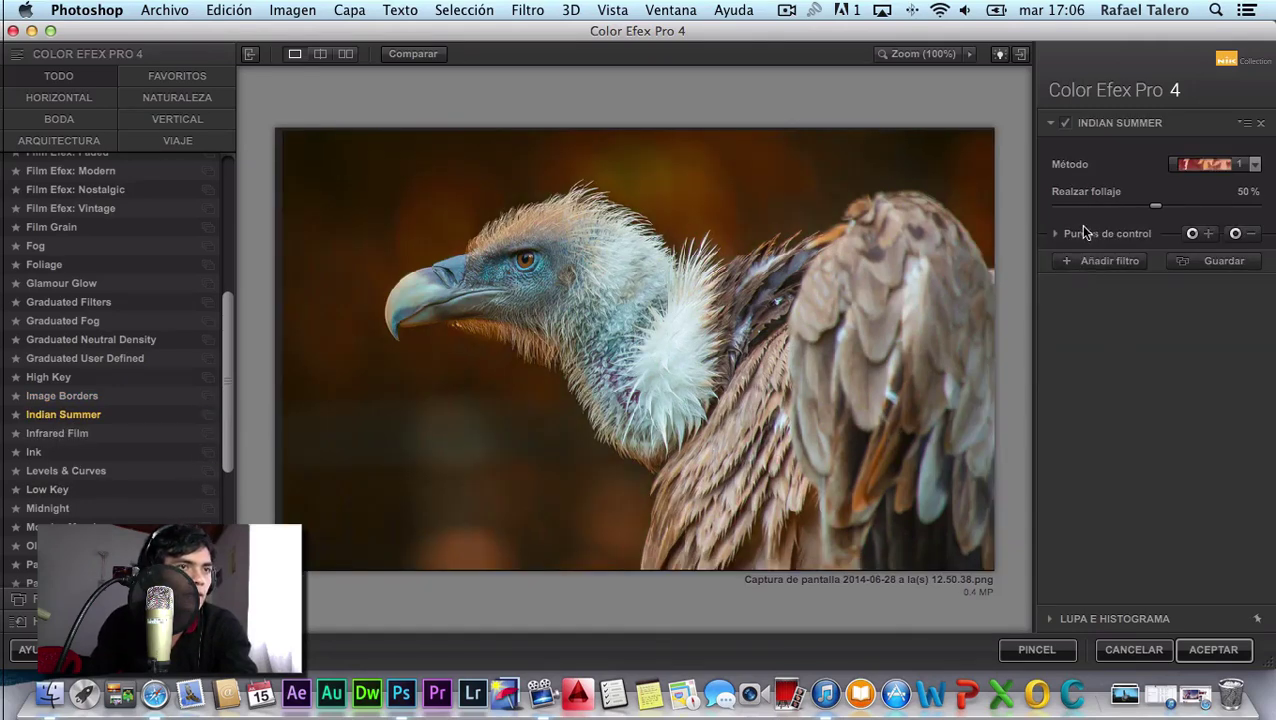
# Apply Indian Summer with Método 1 and Realzar follaje at 53% as a new layer.
pyautogui.moveTo(1155, 211); pyautogui.dragTo(1201, 212)
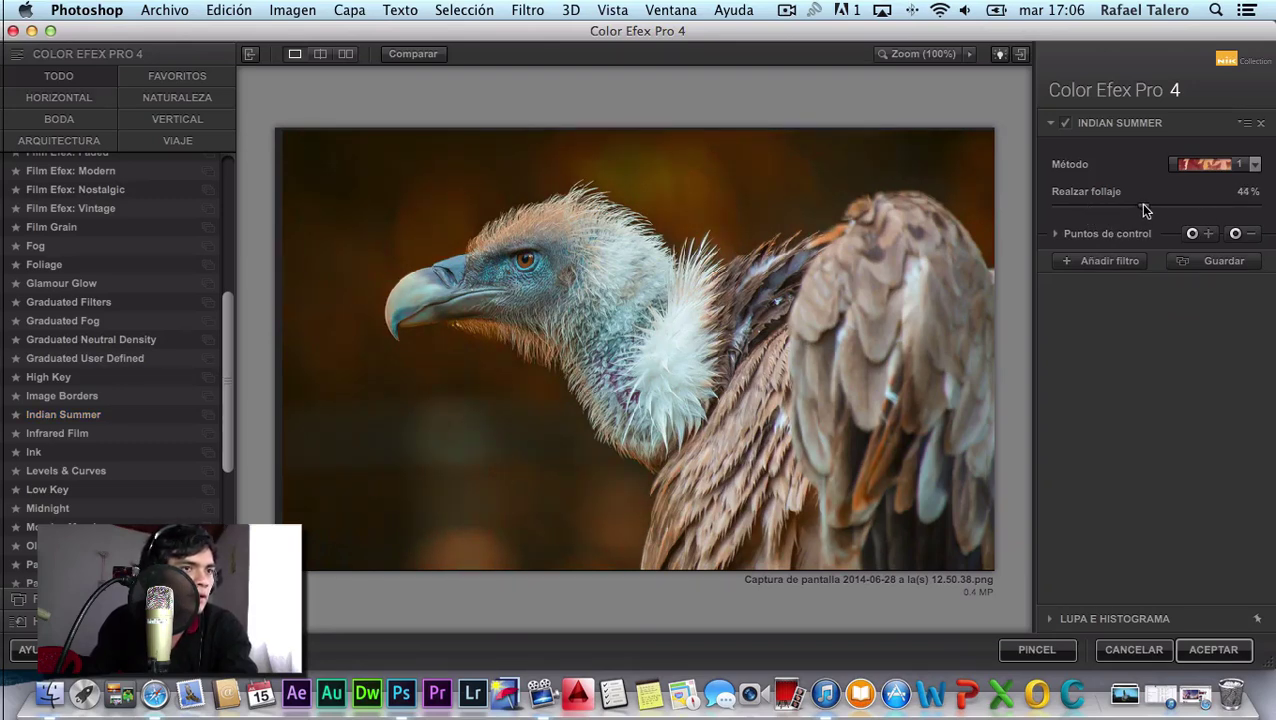
pyautogui.moveTo(1162, 205)
pyautogui.mouseDown()
pyautogui.moveTo(1151, 205)
pyautogui.moveTo(1167, 211)
pyautogui.mouseUp()
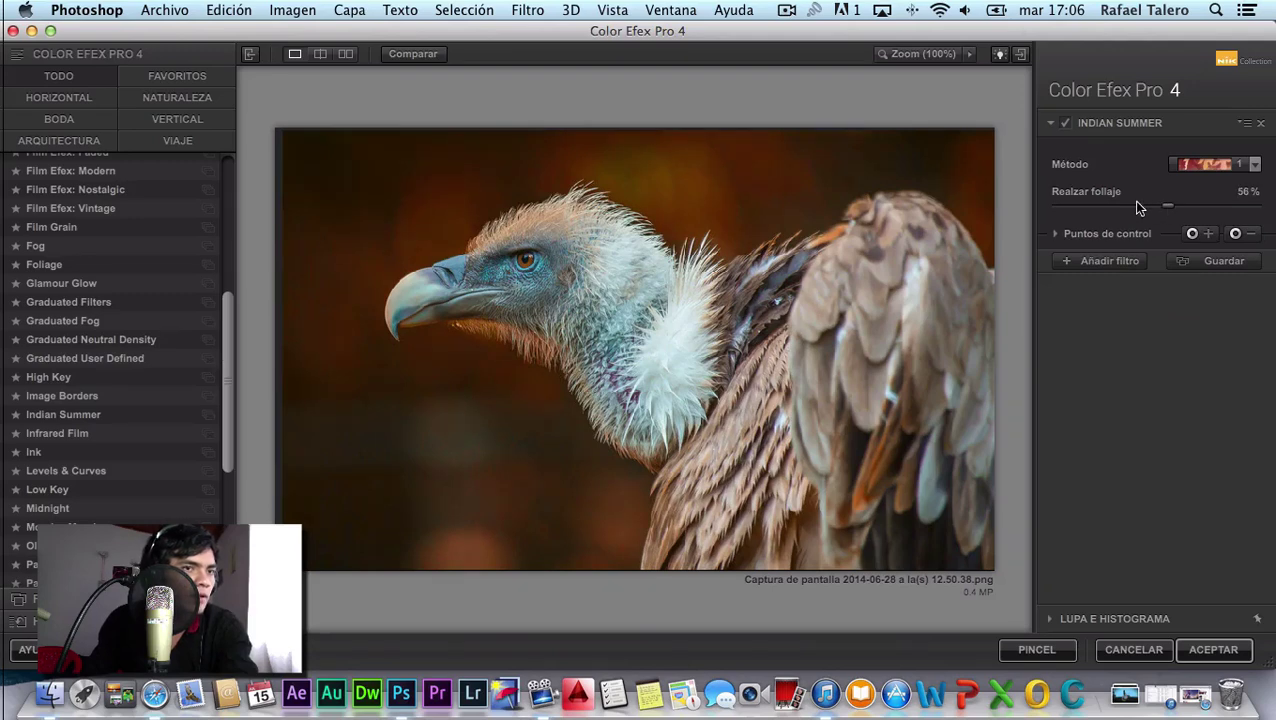
pyautogui.click(1255, 166)
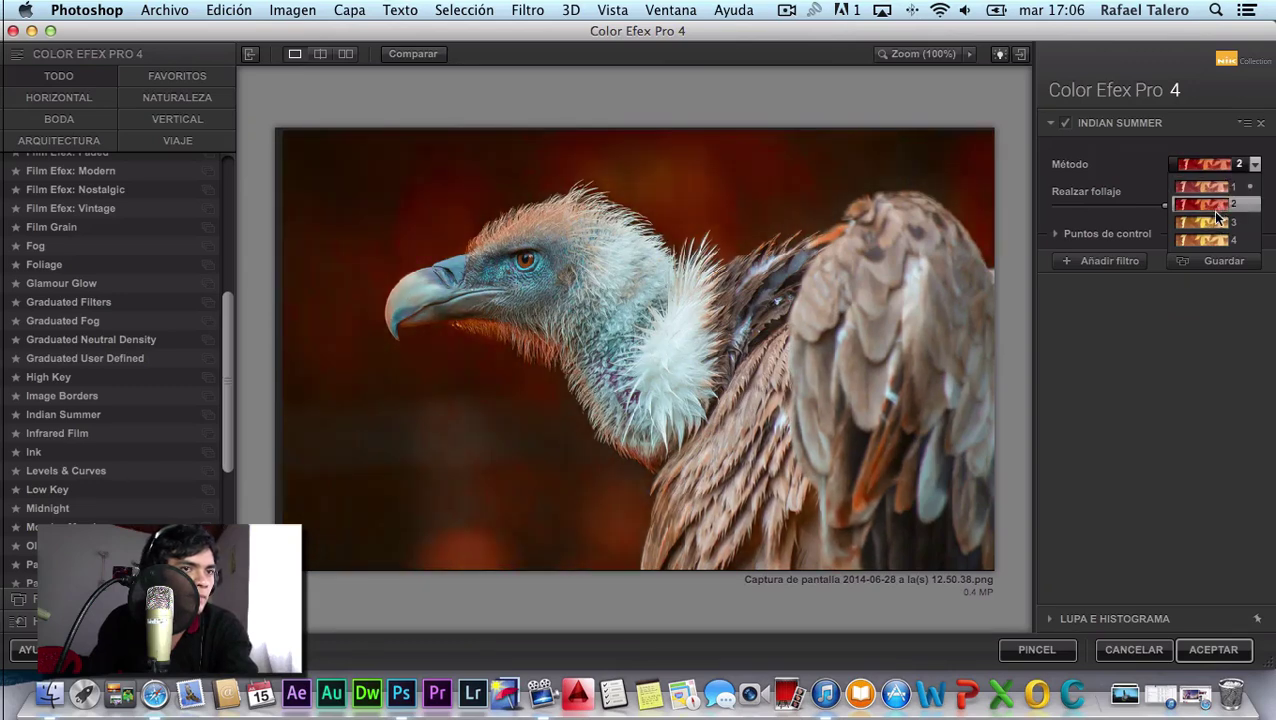
pyautogui.click(1255, 185)
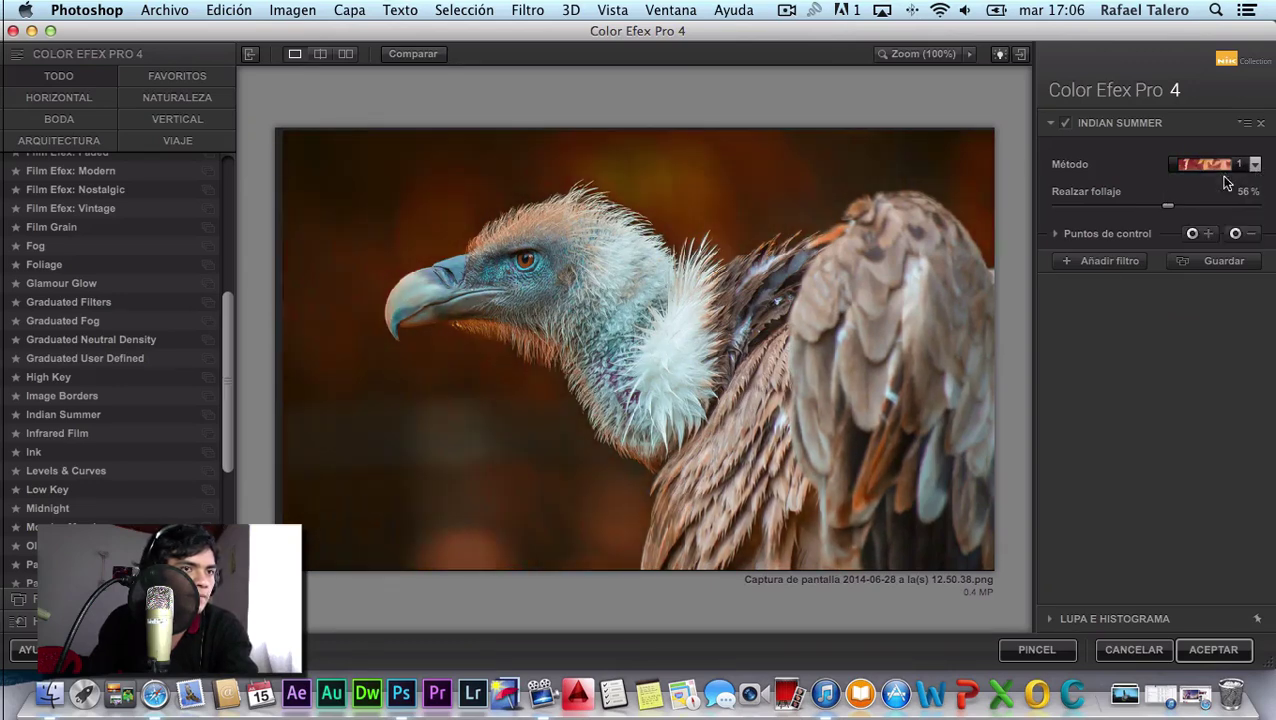
pyautogui.moveTo(1175, 208); pyautogui.dragTo(1165, 210)
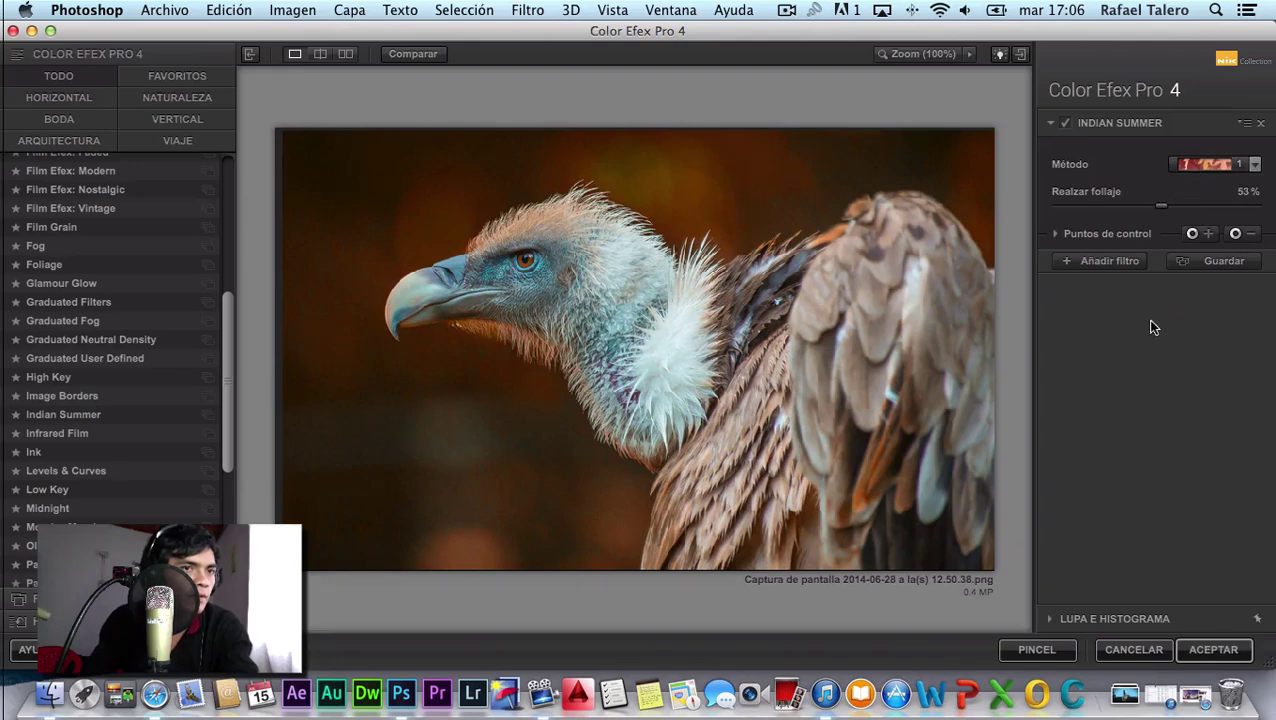
pyautogui.click(1191, 649)
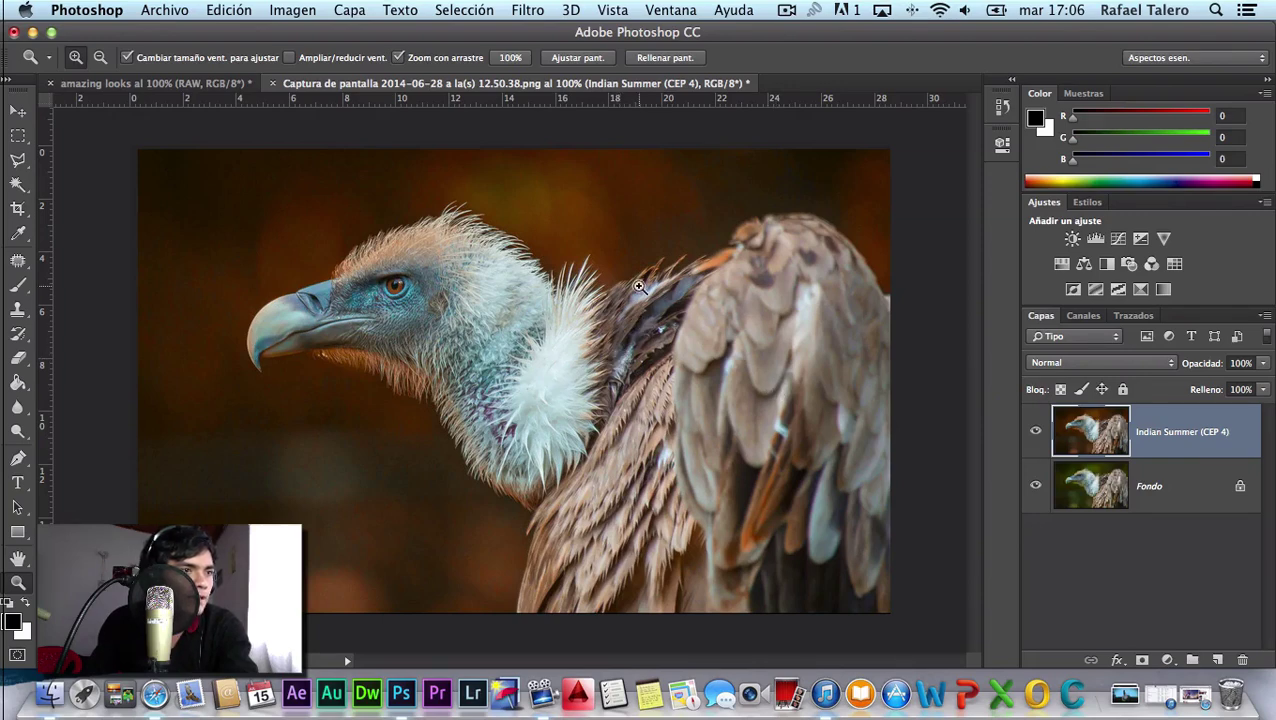
# Inspect feather noise up close, then apply Dfine 2 with the Automático method.
pyautogui.click(644, 239)
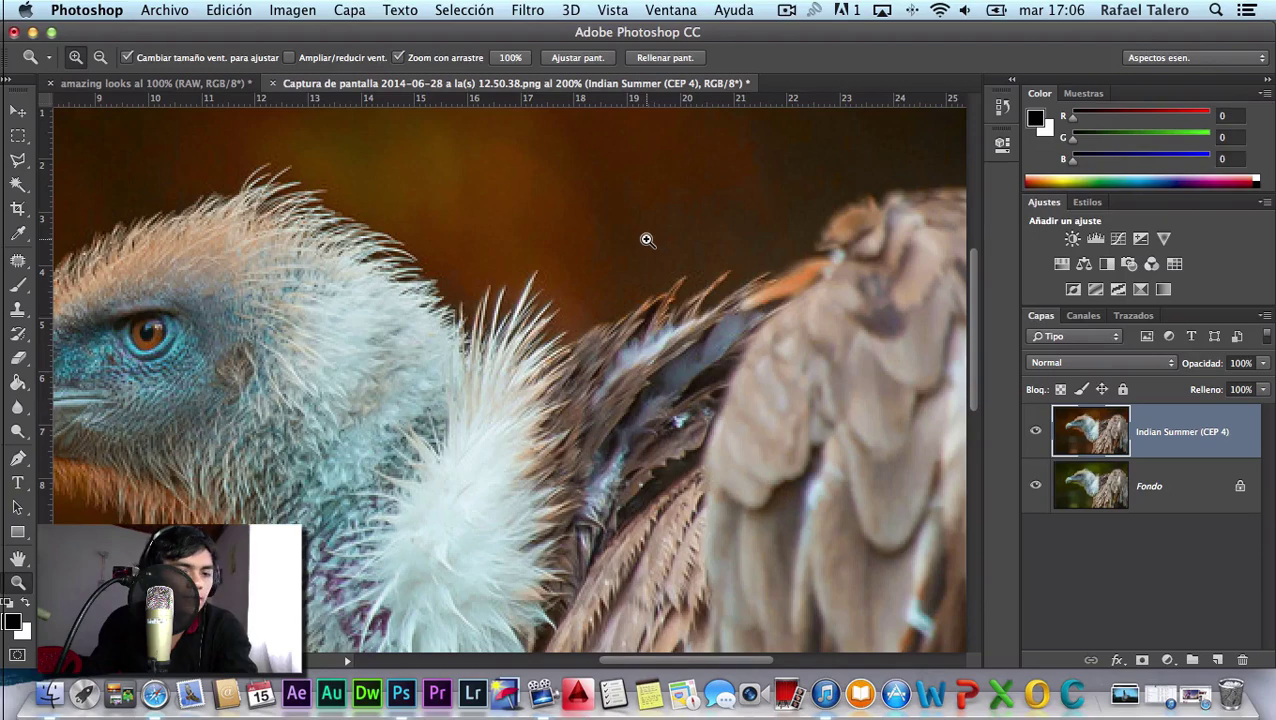
pyautogui.keyDown('alt'); pyautogui.click(647, 240); pyautogui.keyUp('alt')
pyautogui.click(528, 10)
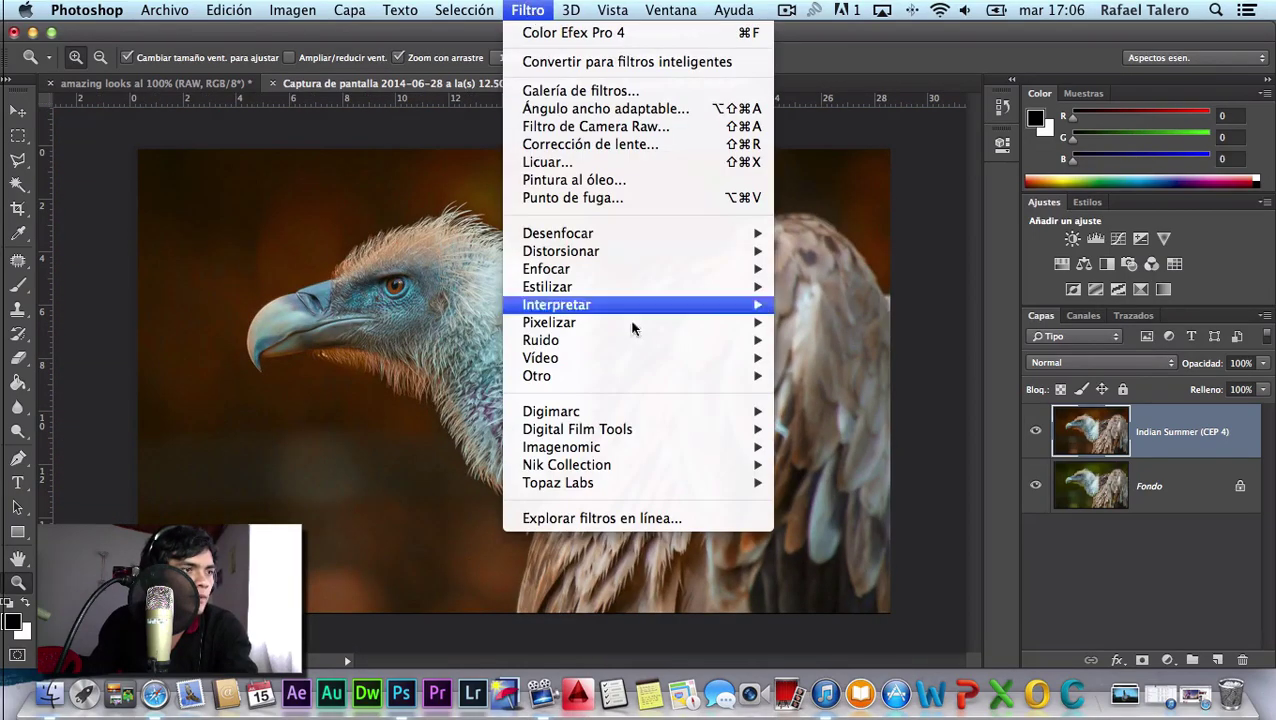
pyautogui.moveTo(566, 465)
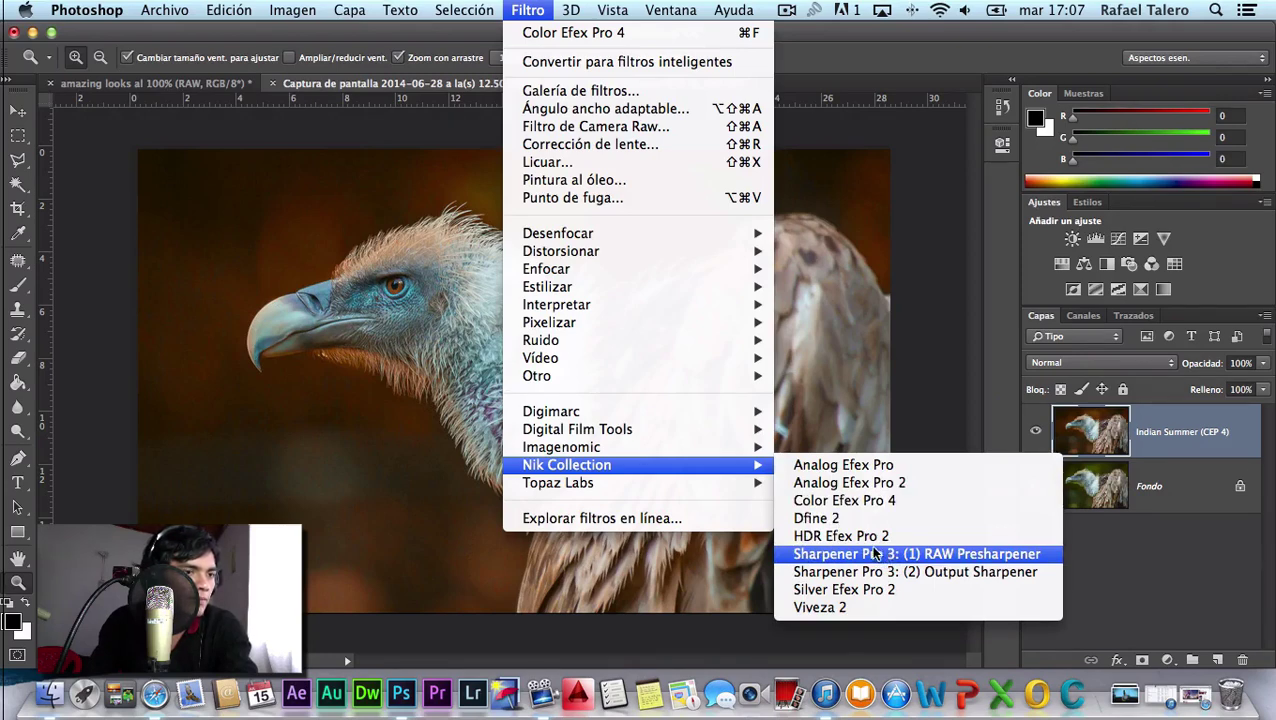
pyautogui.click(830, 518)
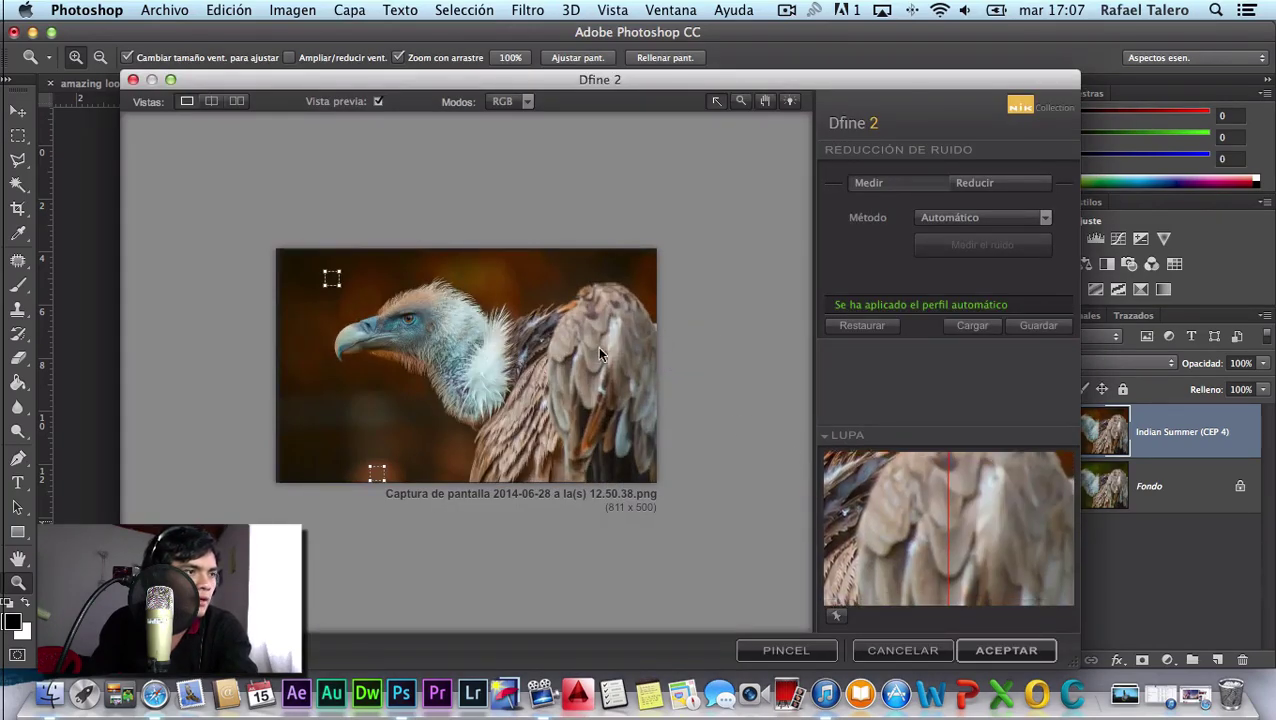
pyautogui.click(935, 221)
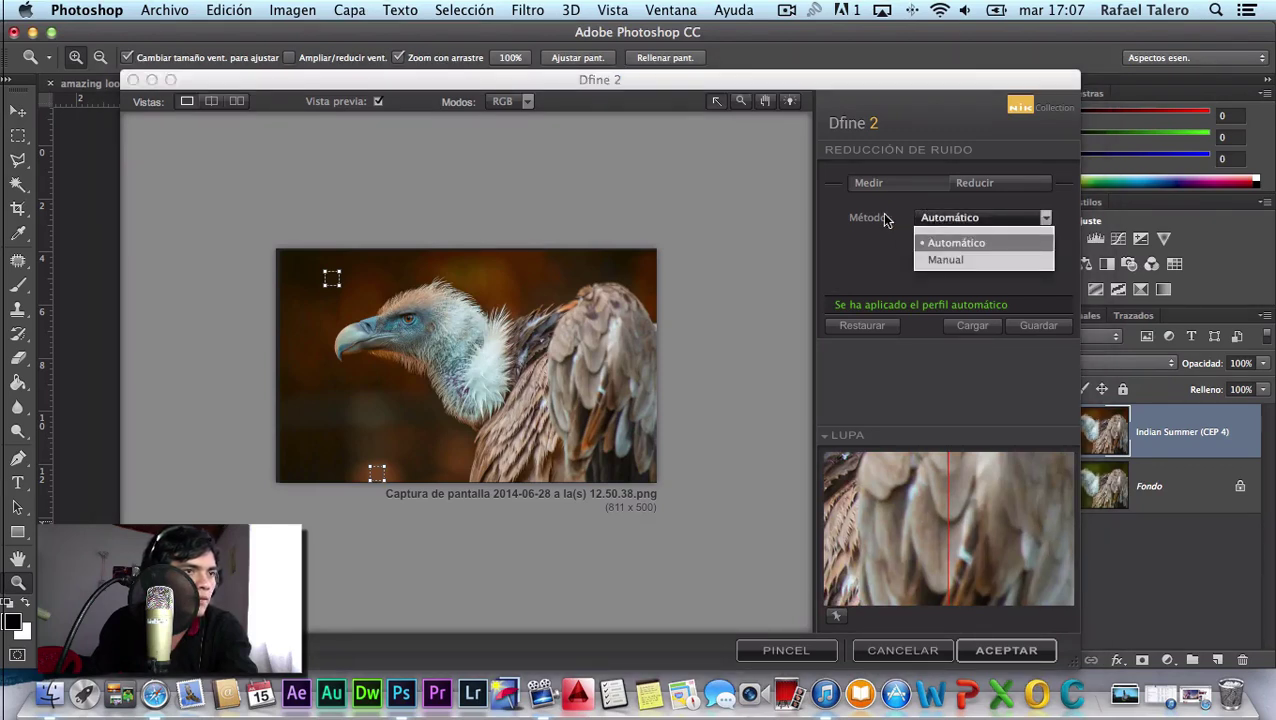
pyautogui.click(884, 220)
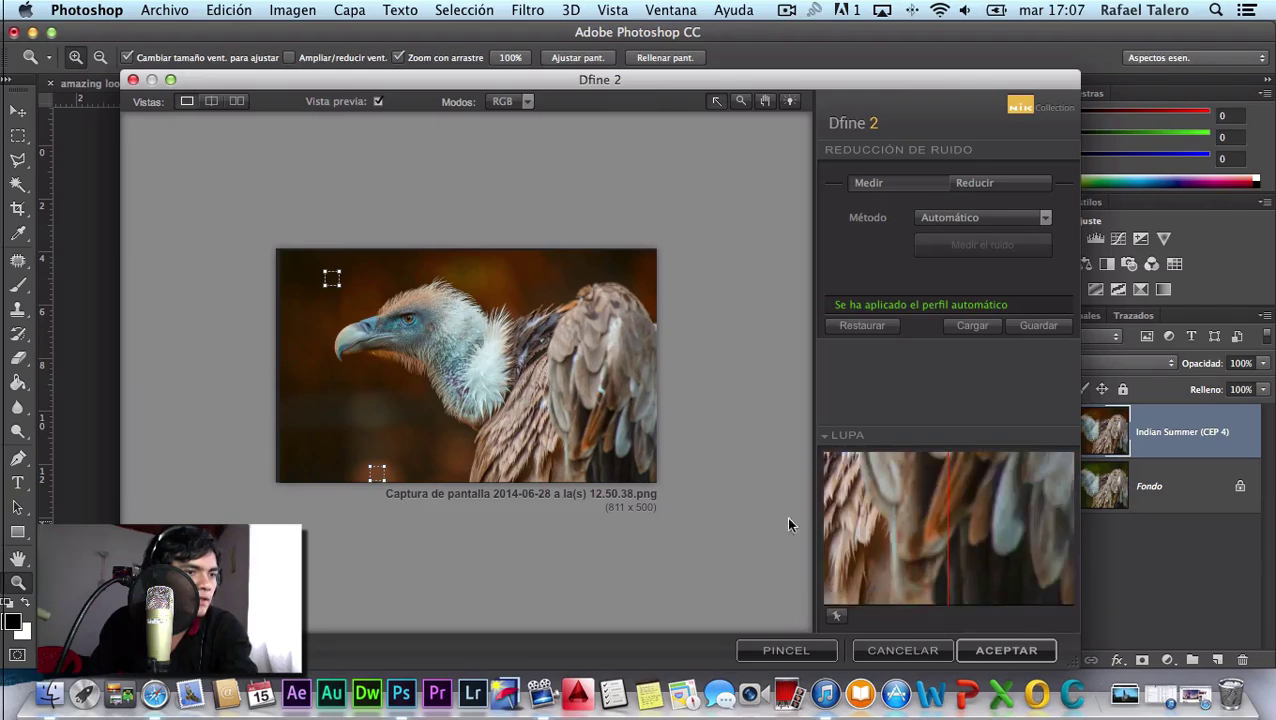
pyautogui.click(1008, 651)
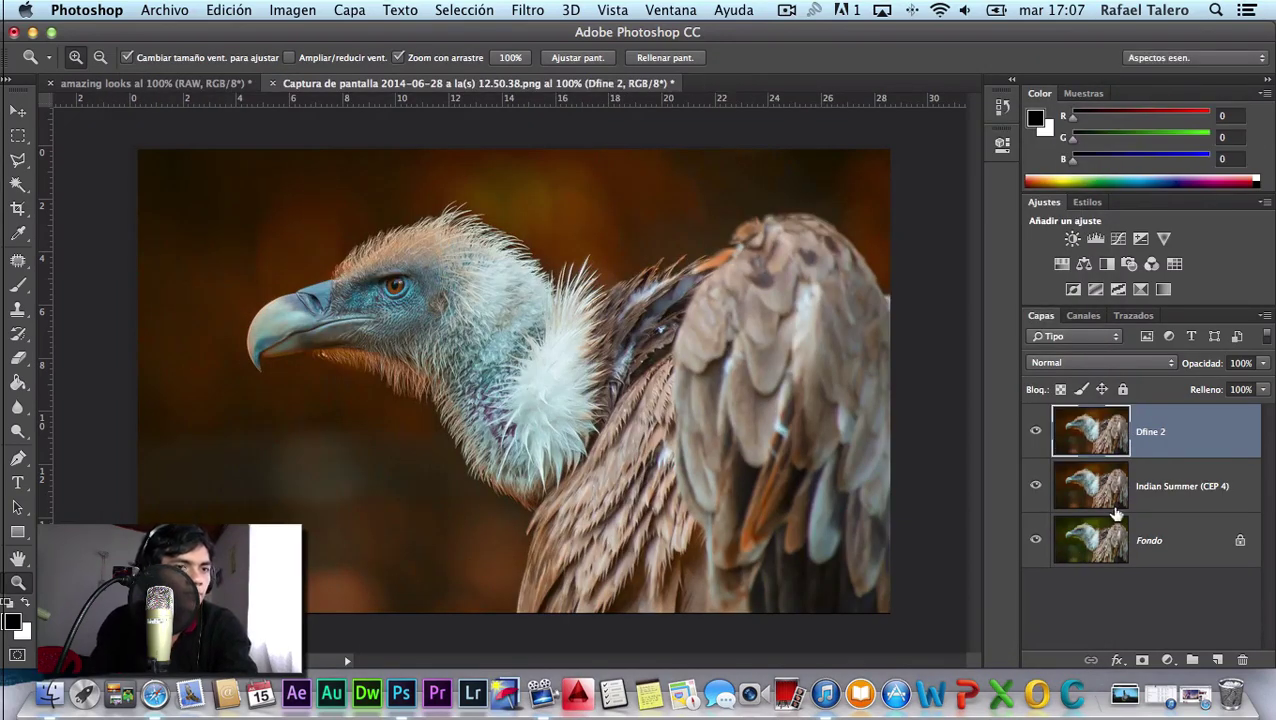
pyautogui.click(528, 10)
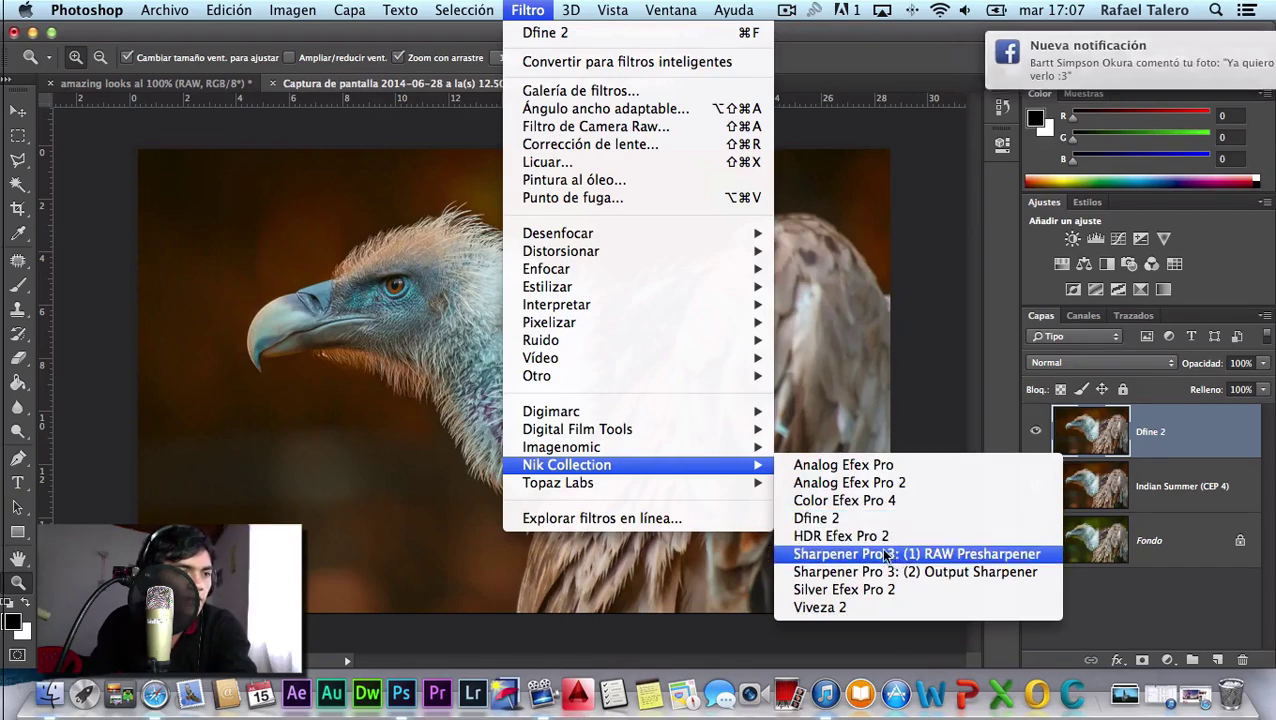
# Apply Sharpener Pro 3 RAW Presharpener after checking the Lupa preview, then toggle layers to compare.
pyautogui.click(887, 557)
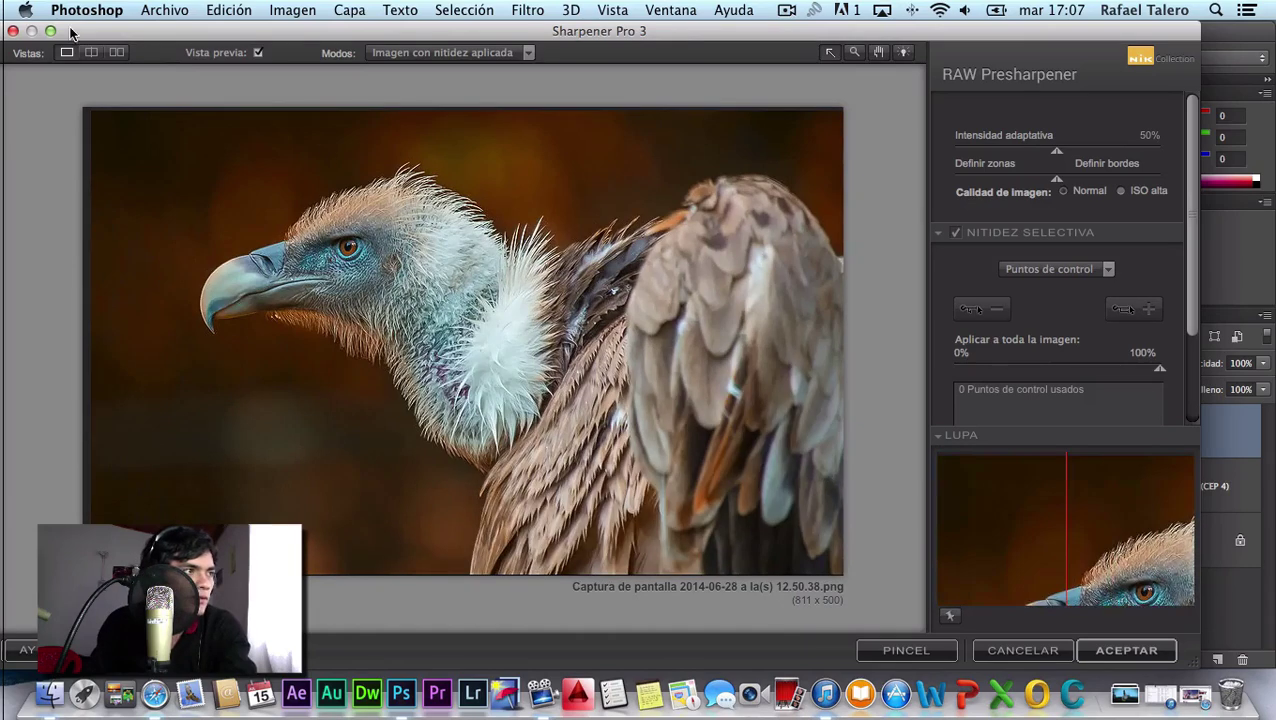
pyautogui.click(50, 31)
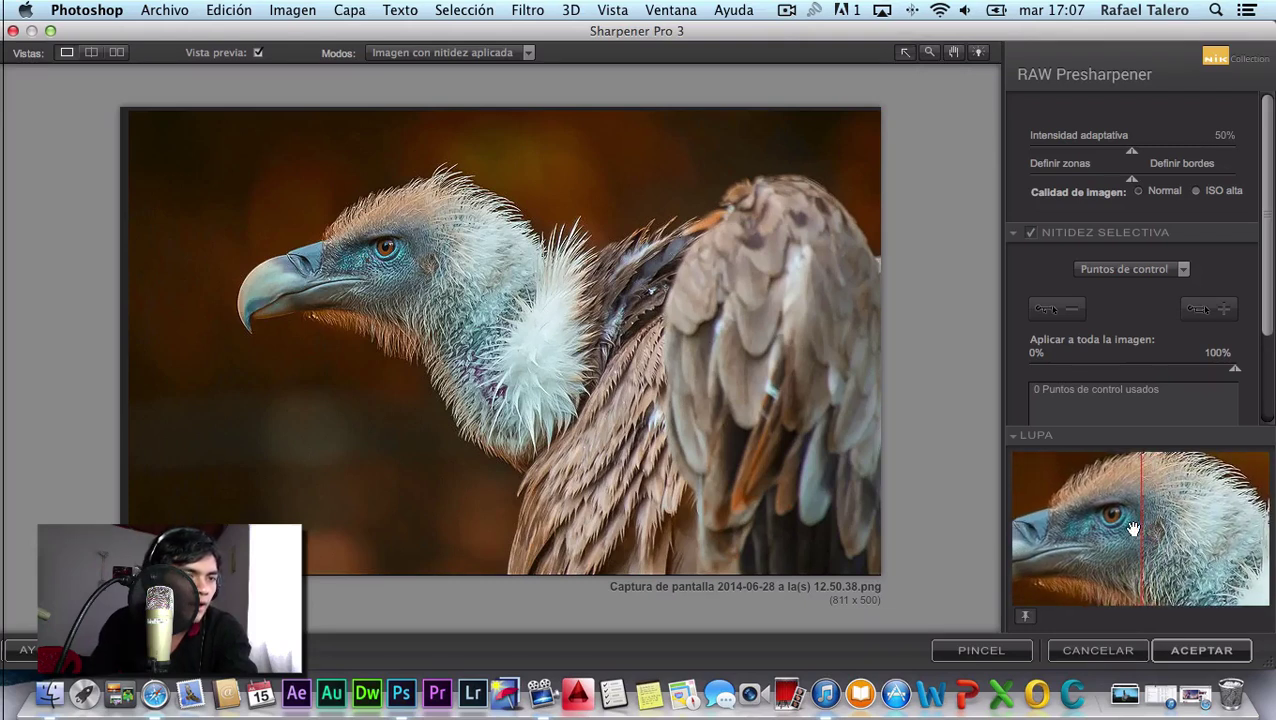
pyautogui.moveTo(1142, 531); pyautogui.dragTo(1163, 541)
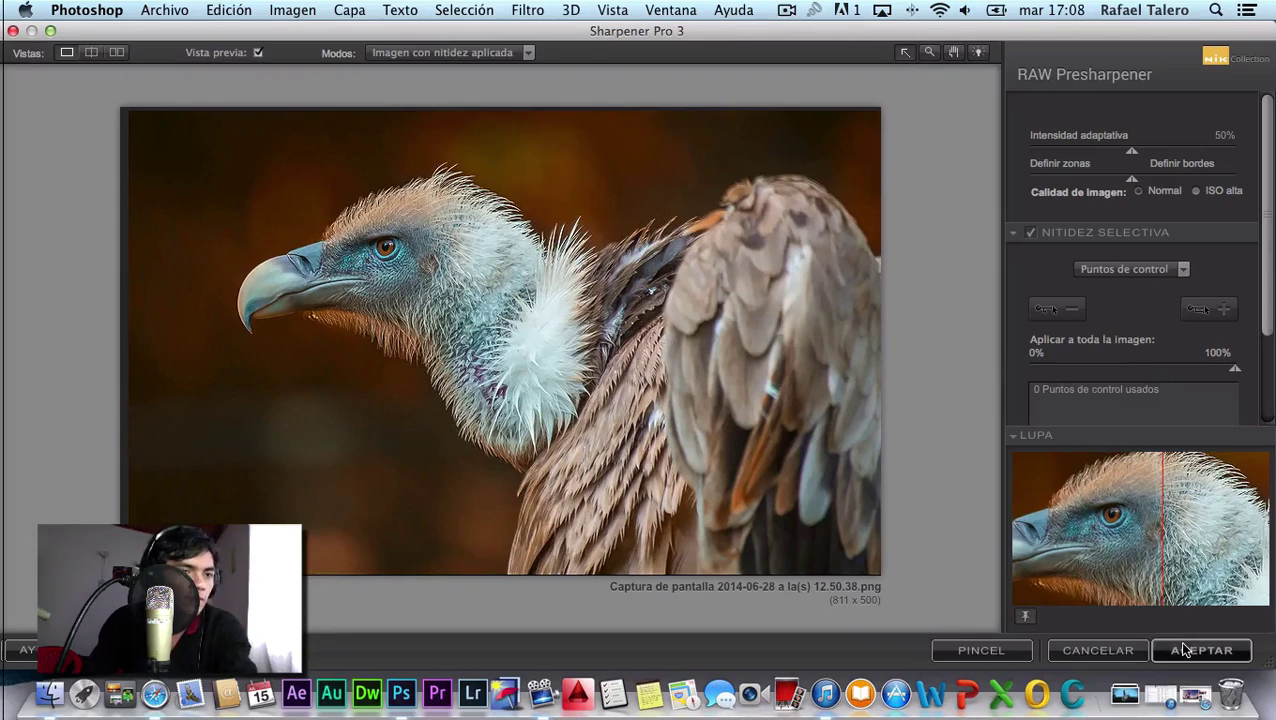
pyautogui.click(1182, 648)
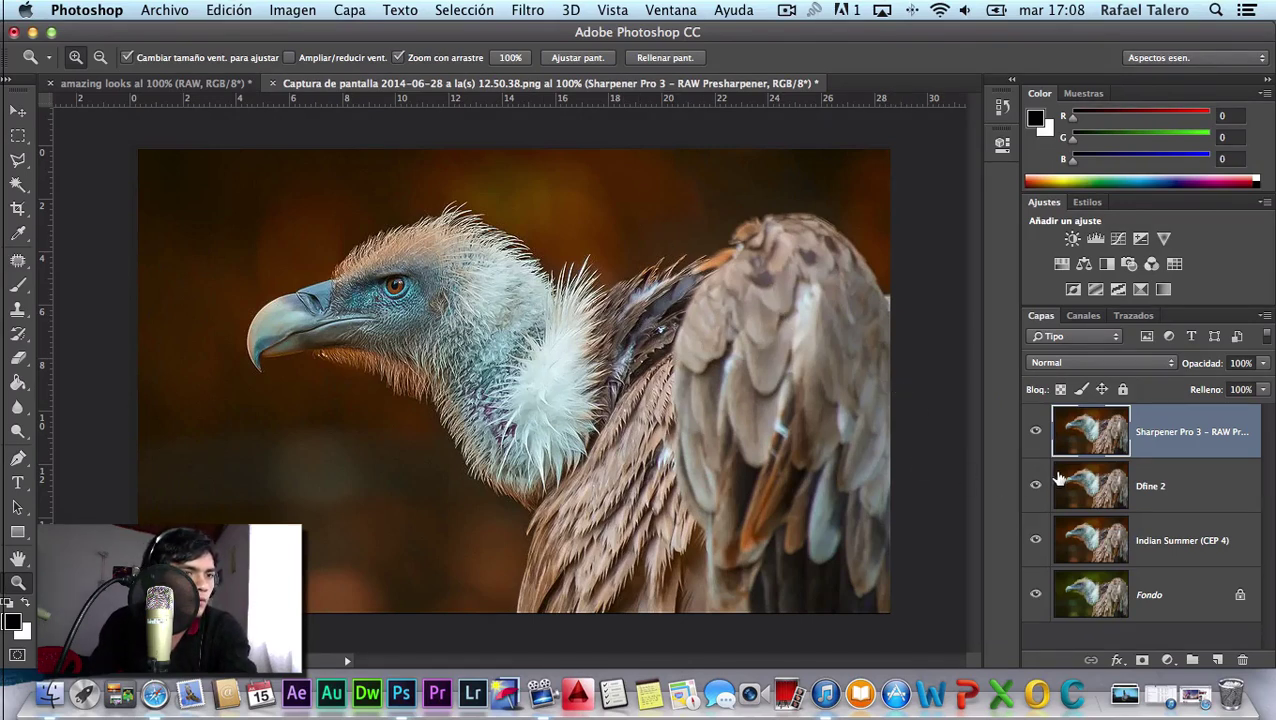
pyautogui.moveTo(1037, 435)
pyautogui.mouseDown()
pyautogui.moveTo(1037, 524)
pyautogui.moveTo(1036, 432)
pyautogui.mouseUp()
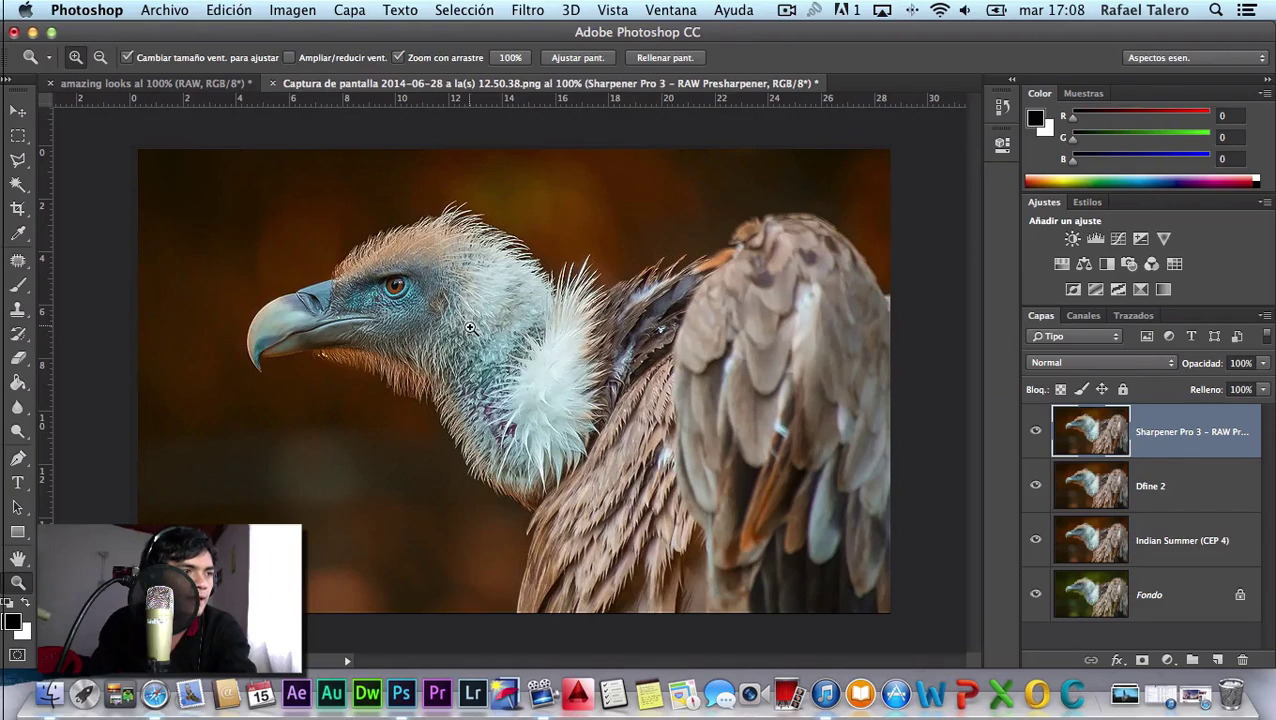
pyautogui.click(150, 83)
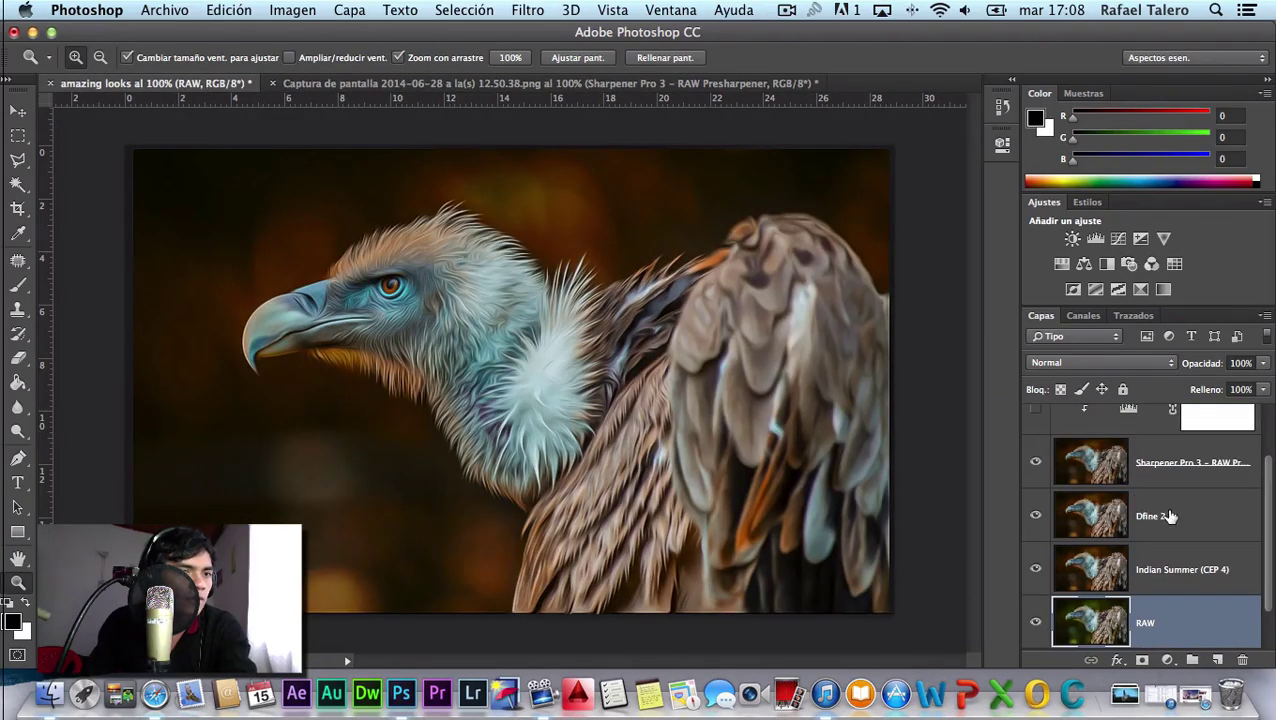
pyautogui.scroll(2, 1168, 514)
pyautogui.scroll(2, 1170, 516)
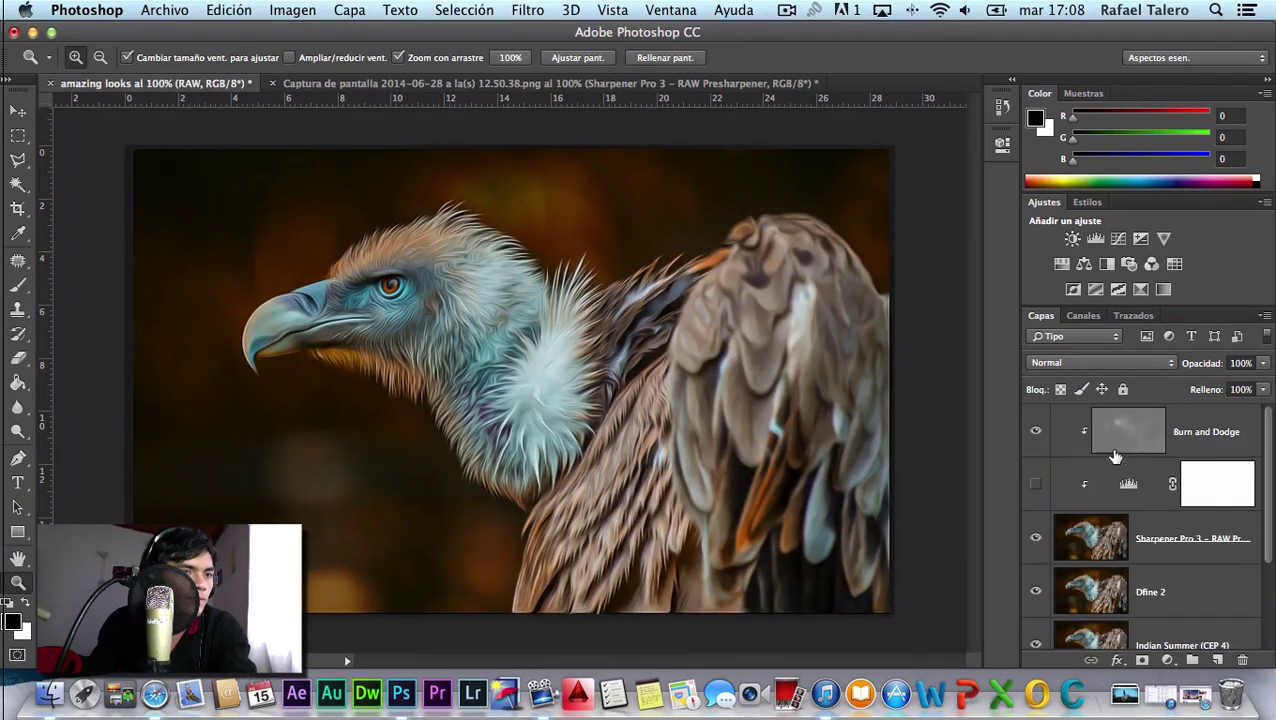
pyautogui.click(1035, 486)
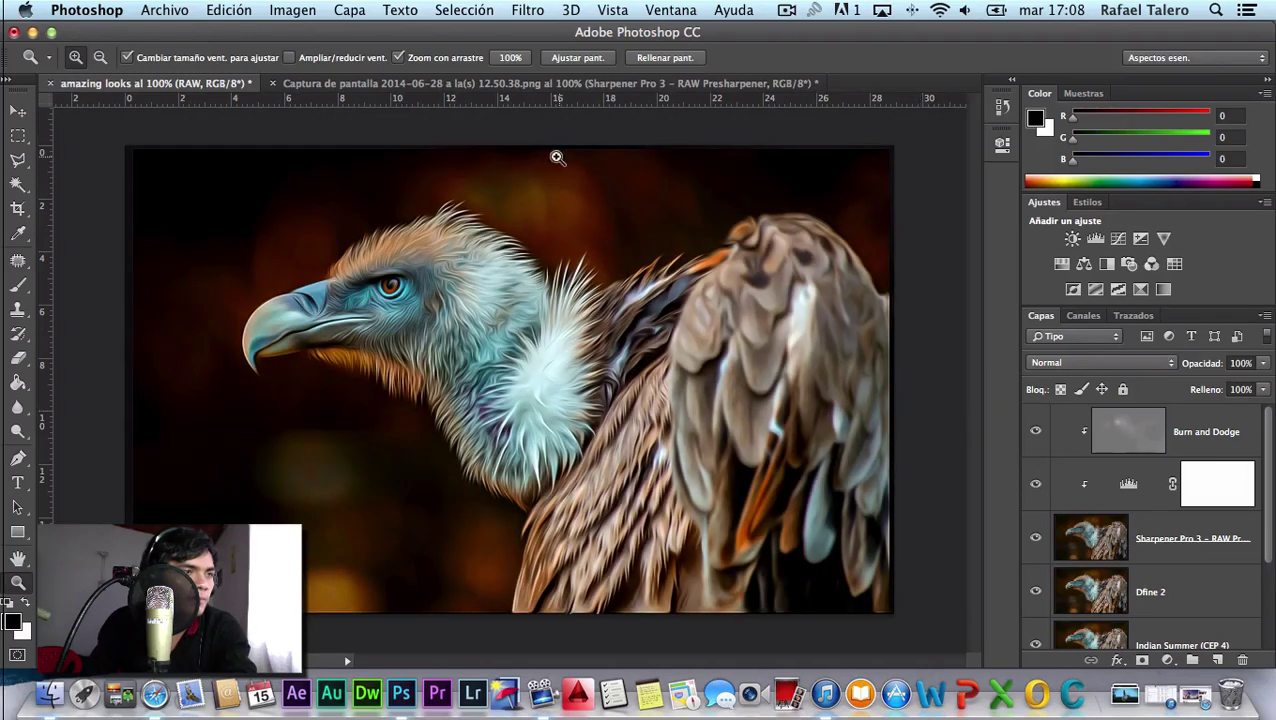
pyautogui.click(339, 85)
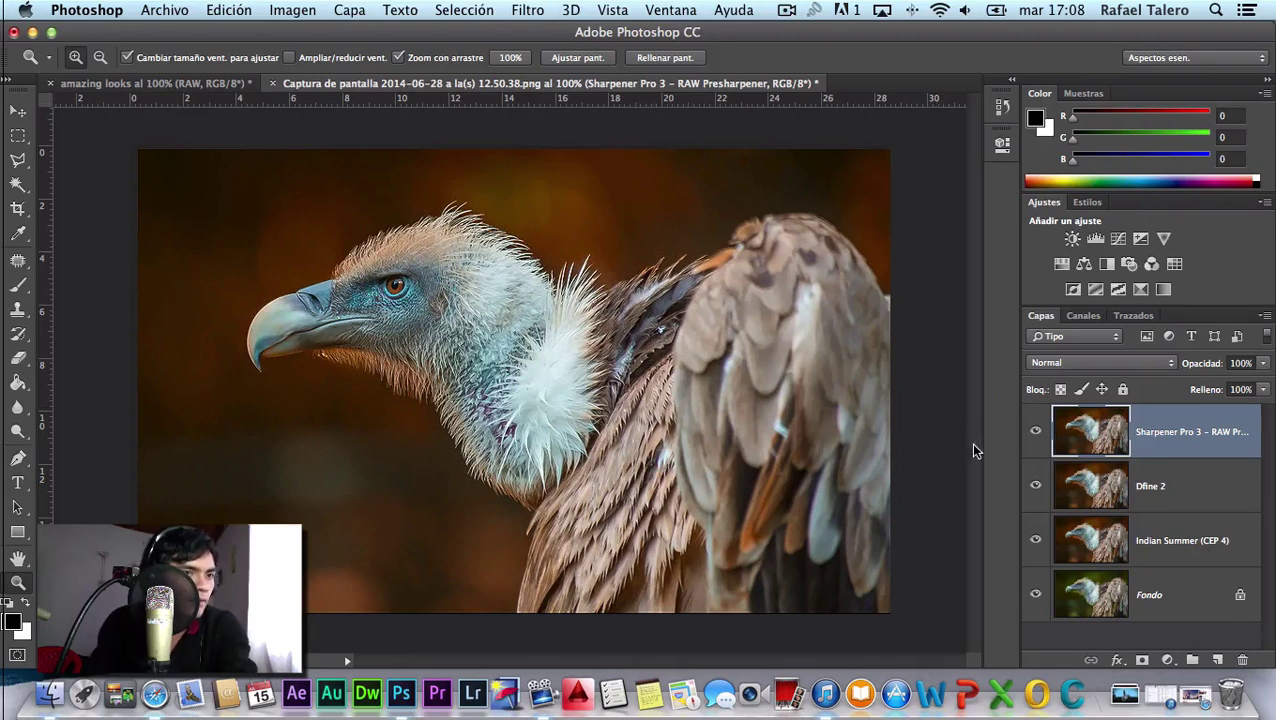
# Add a new empty layer and rename it 'Burn and dodge'.
pyautogui.click(1218, 661)
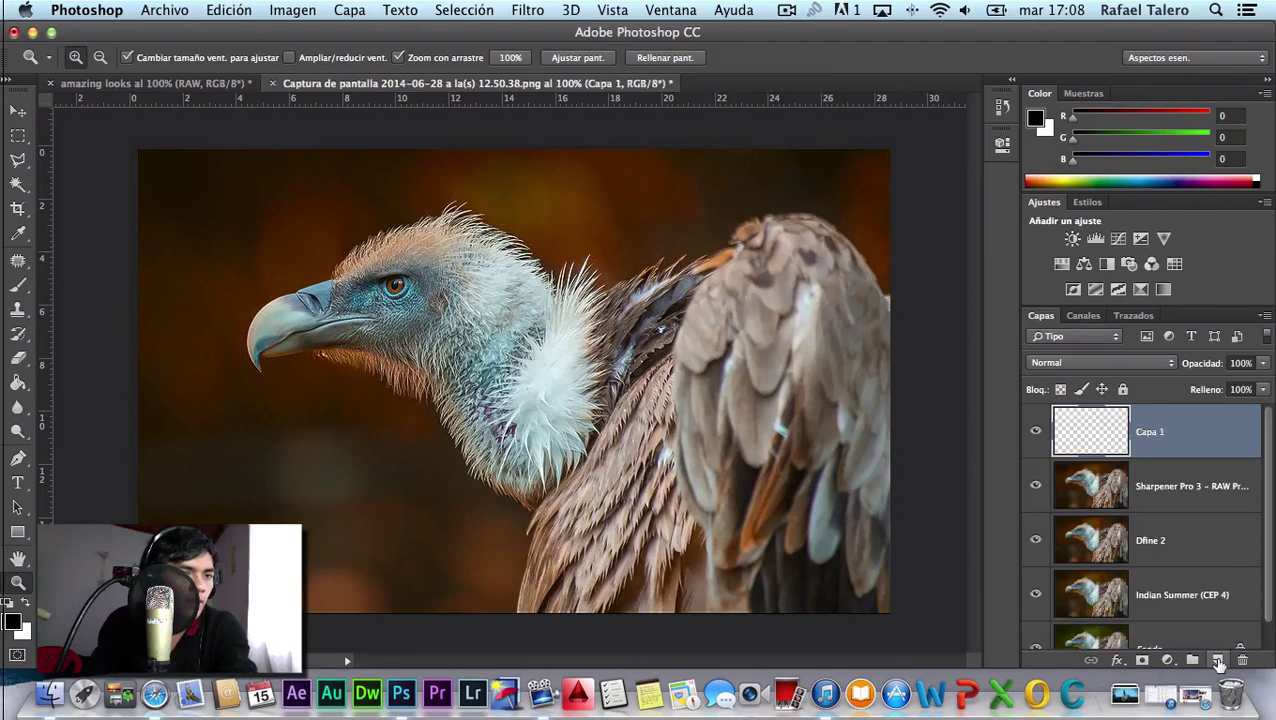
pyautogui.doubleClick(1150, 432)
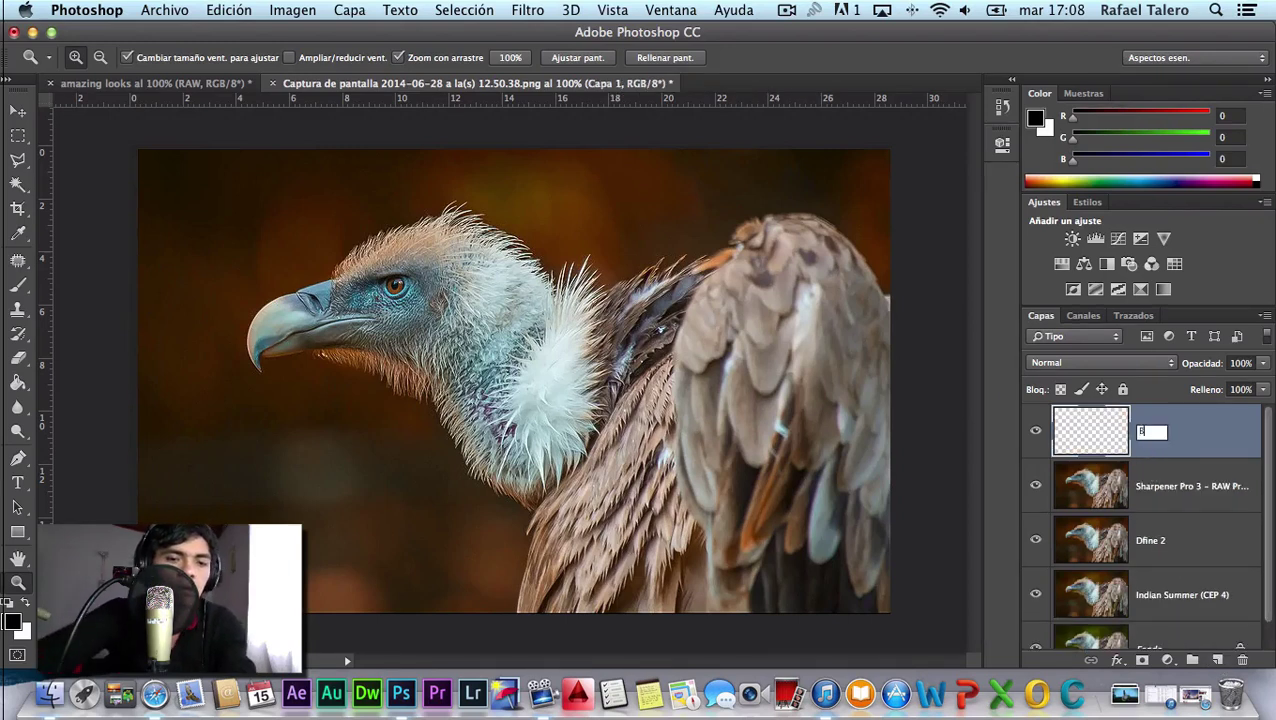
pyautogui.write('Br')
pyautogui.press('BackSpace')
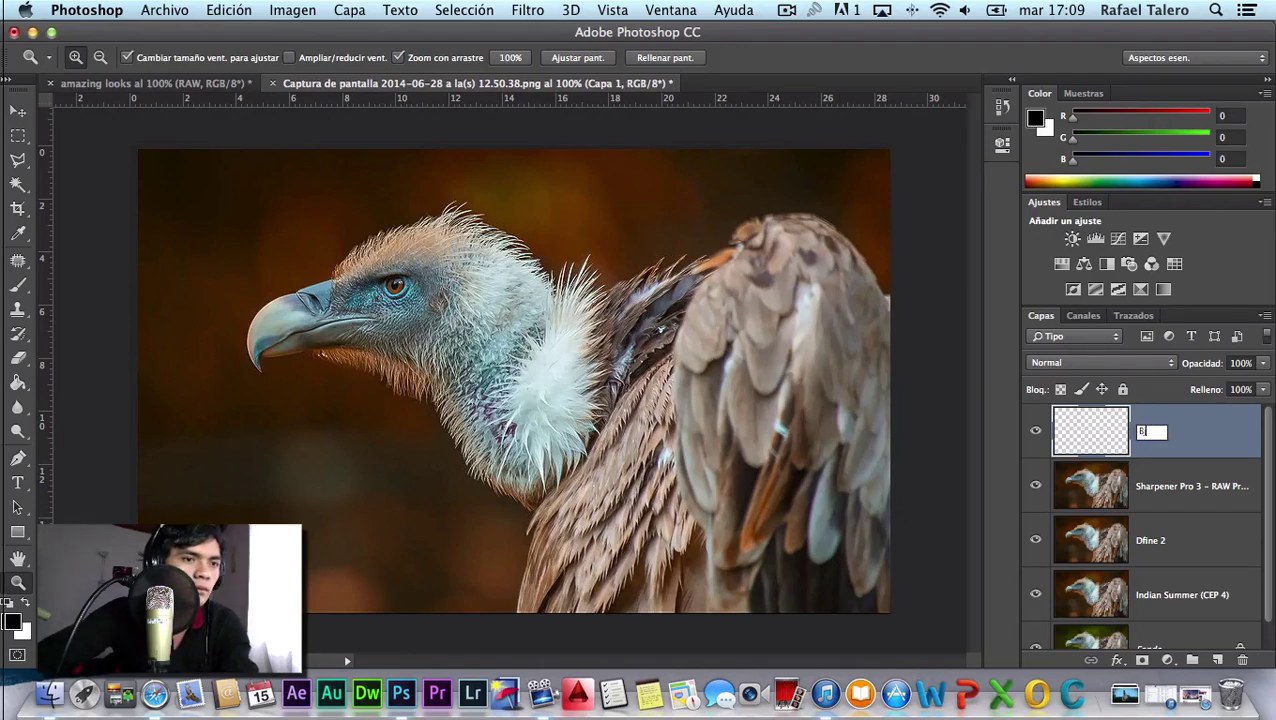
pyautogui.write('l')
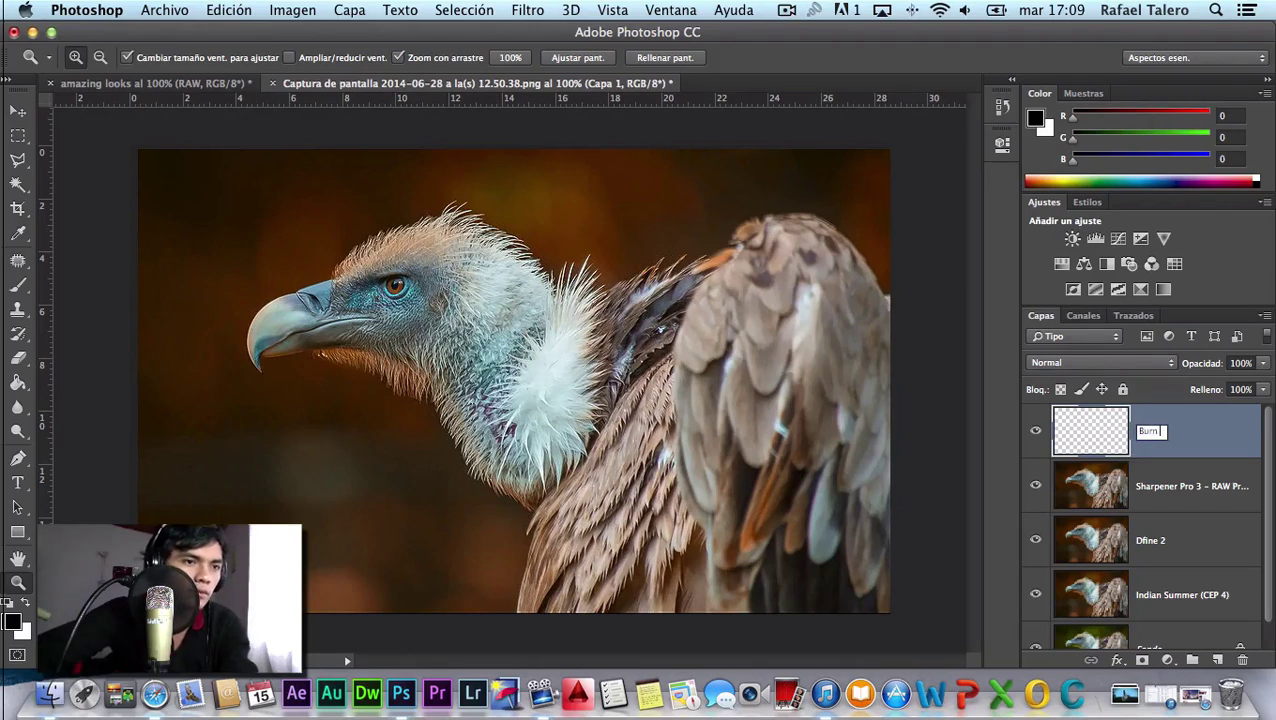
pyautogui.write(' a')
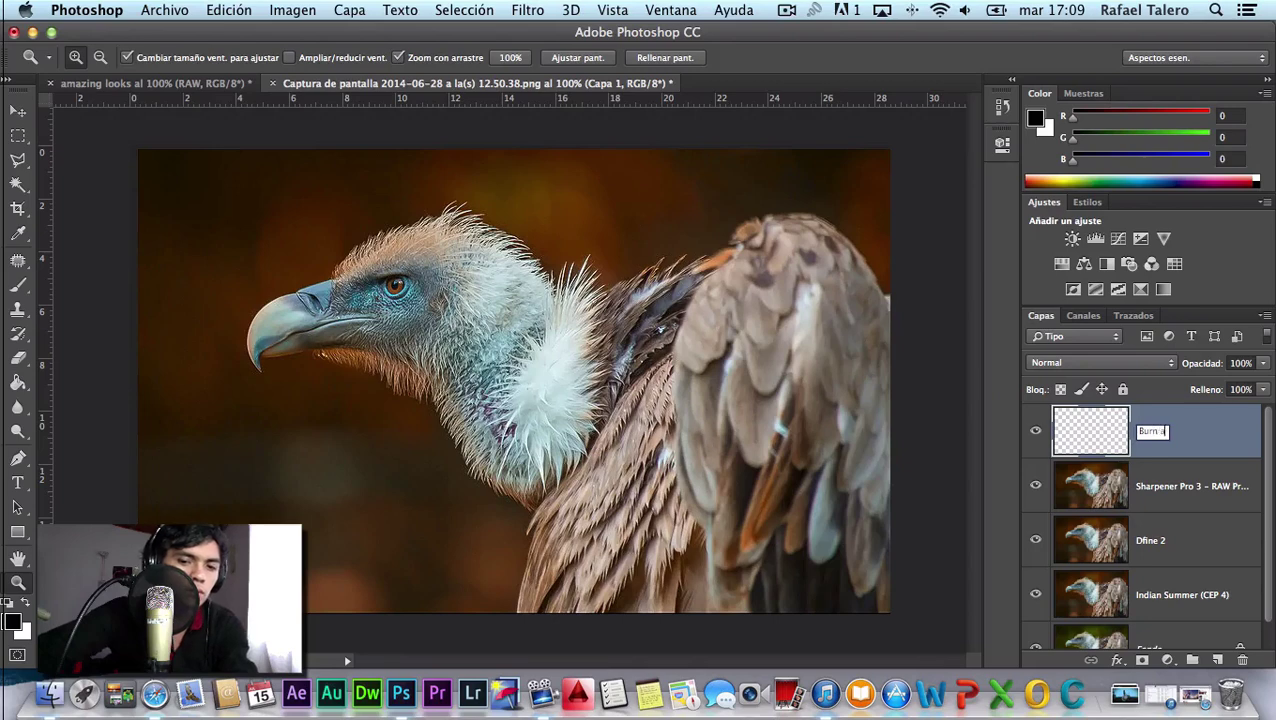
pyautogui.write('nd dodge')
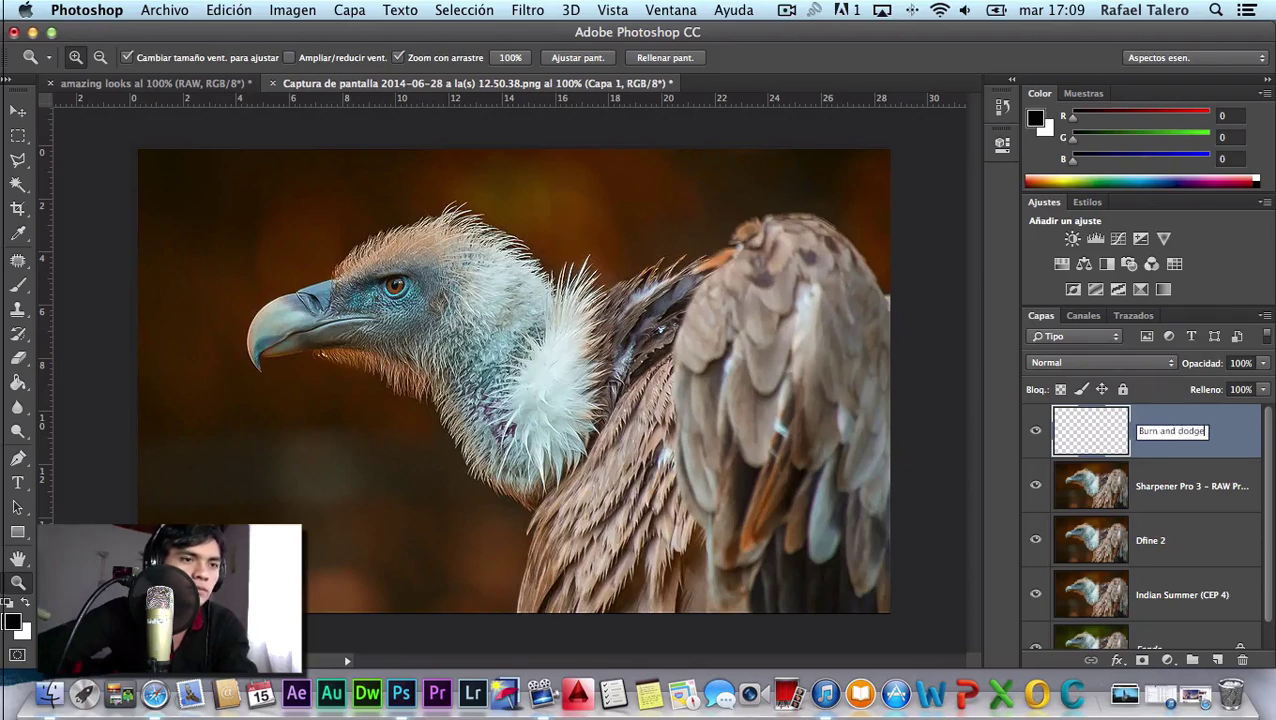
pyautogui.press('Return')
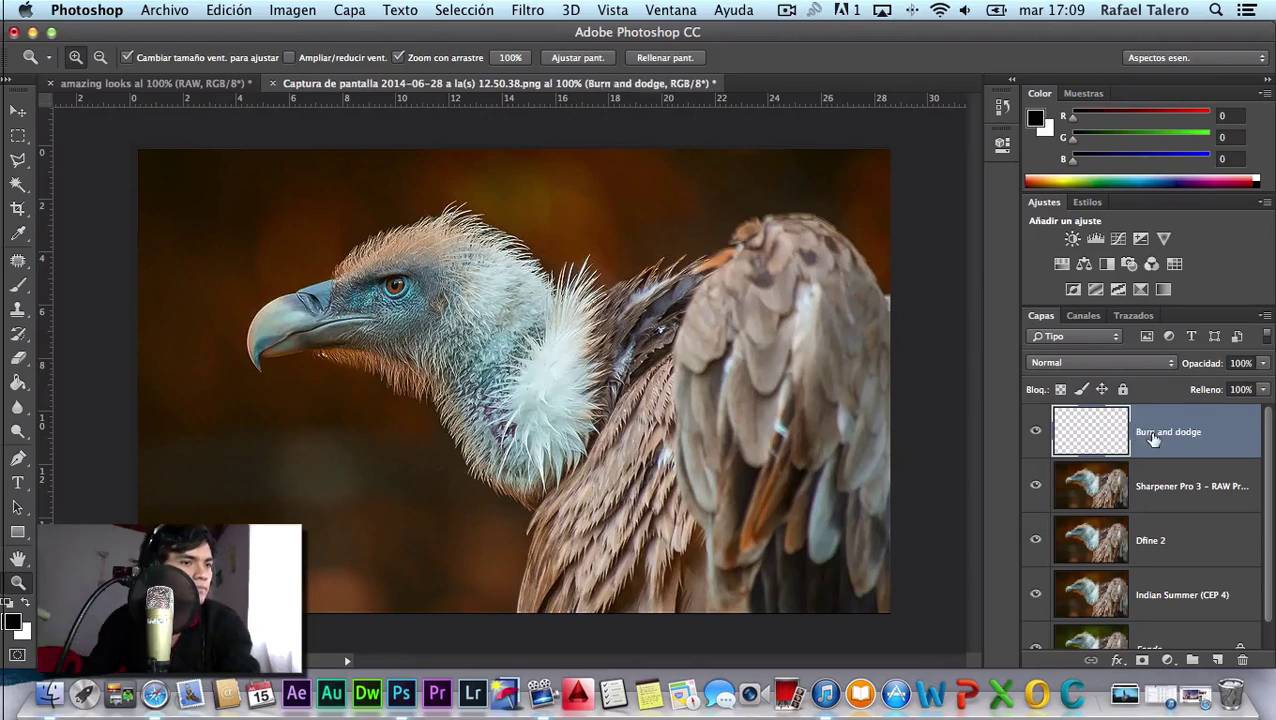
# Switch to the Paint Bucket tool with G and bring up the foreground colour picker.
pyautogui.scroll(-2, 1153, 438)
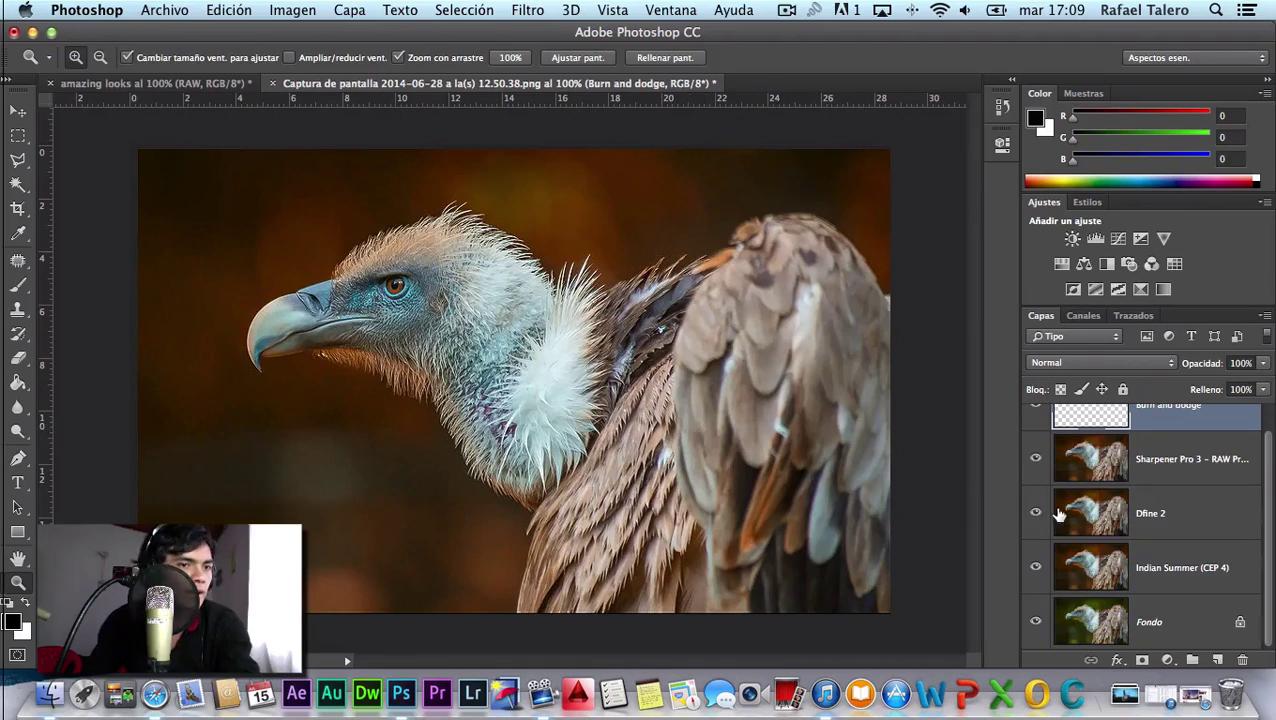
pyautogui.scroll(2, 1058, 513)
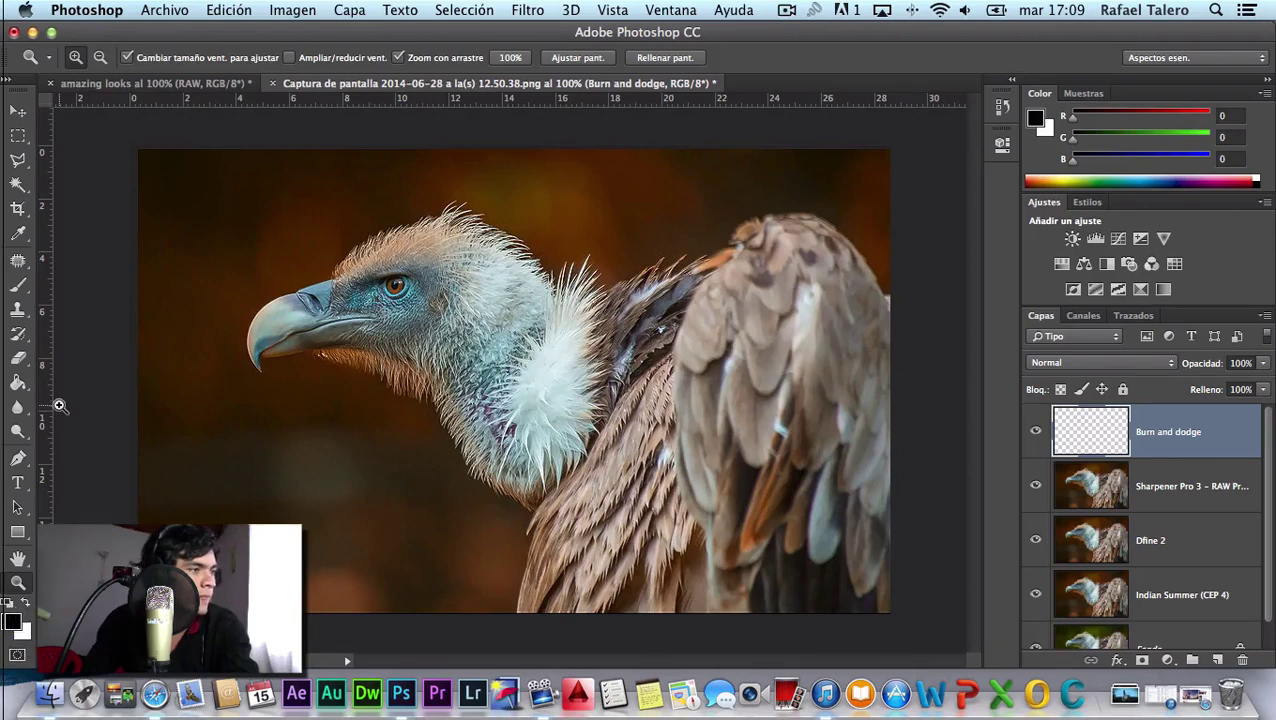
pyautogui.press('g')
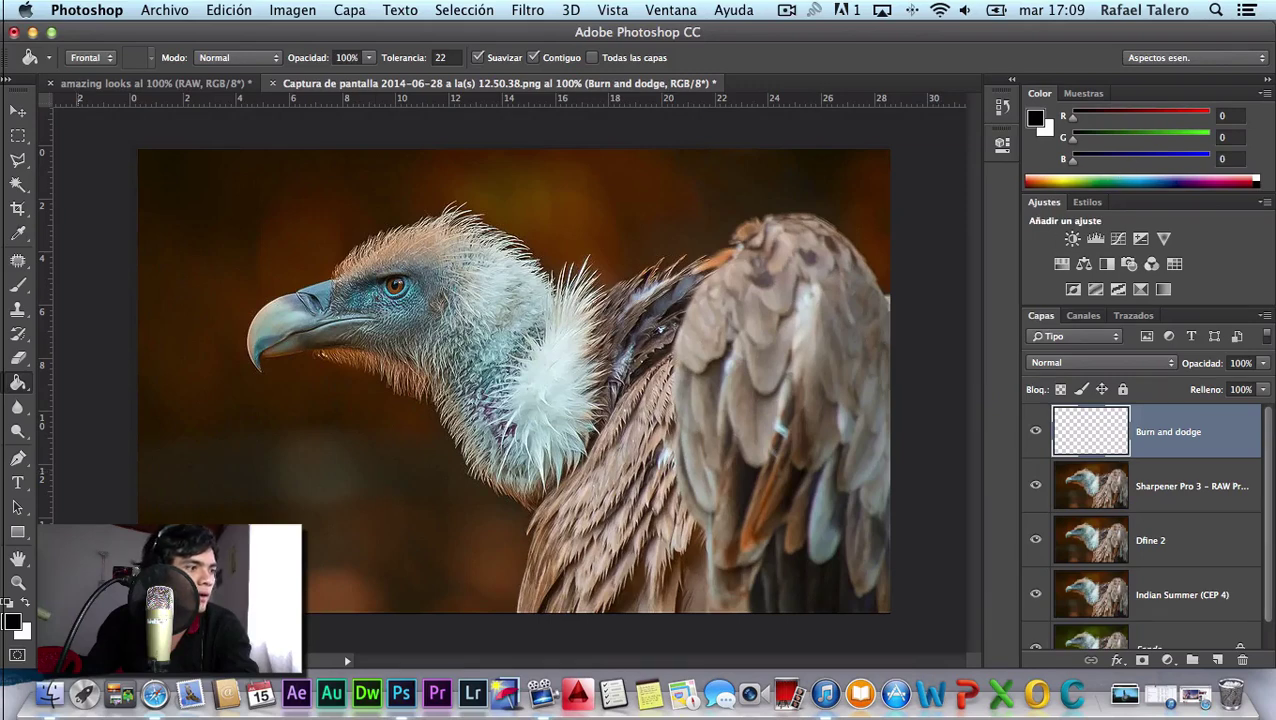
pyautogui.click(16, 621)
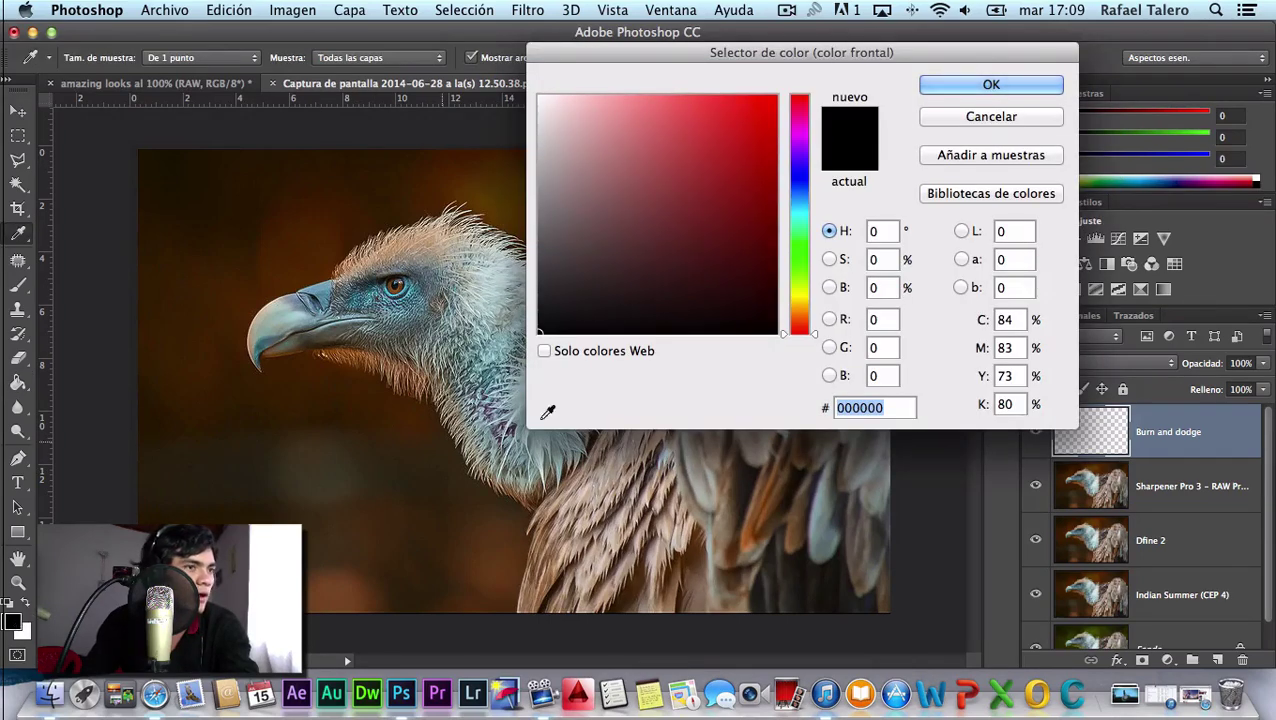
# Paint-bucket fill the Burn and dodge layer with 50% grey (808080) and blend it as Superponer.
pyautogui.click(878, 287)
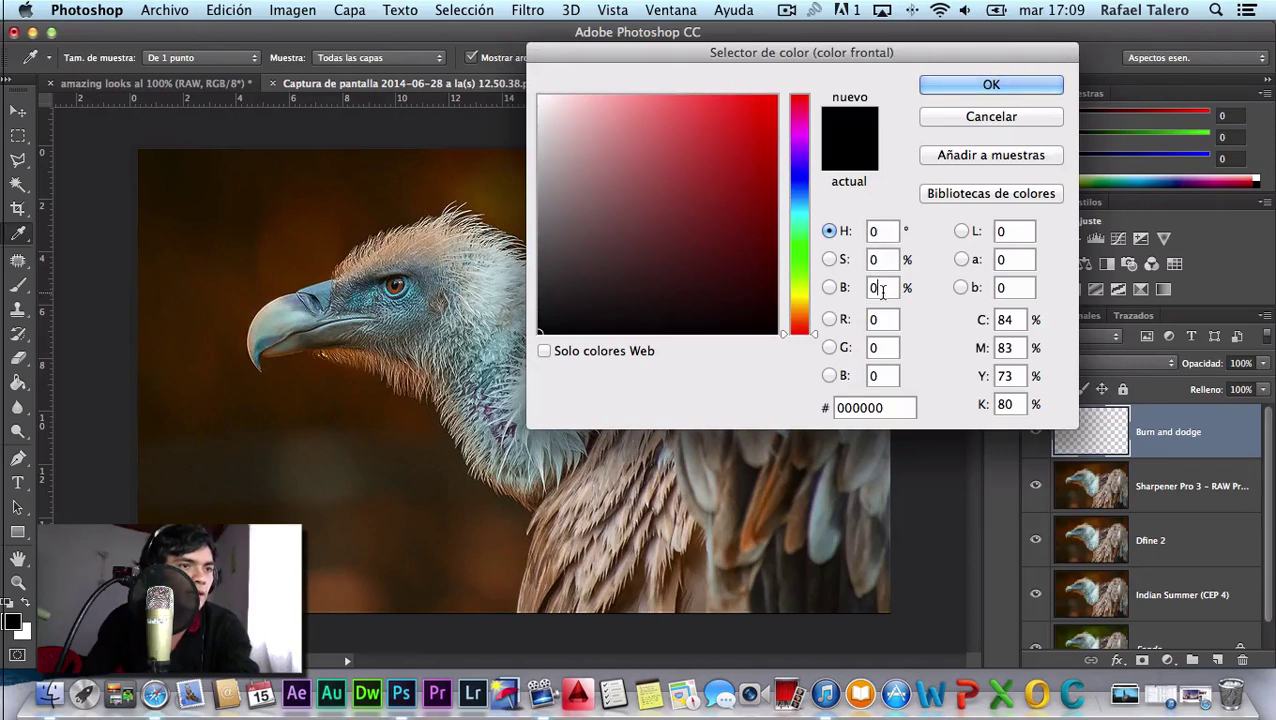
pyautogui.write('50')
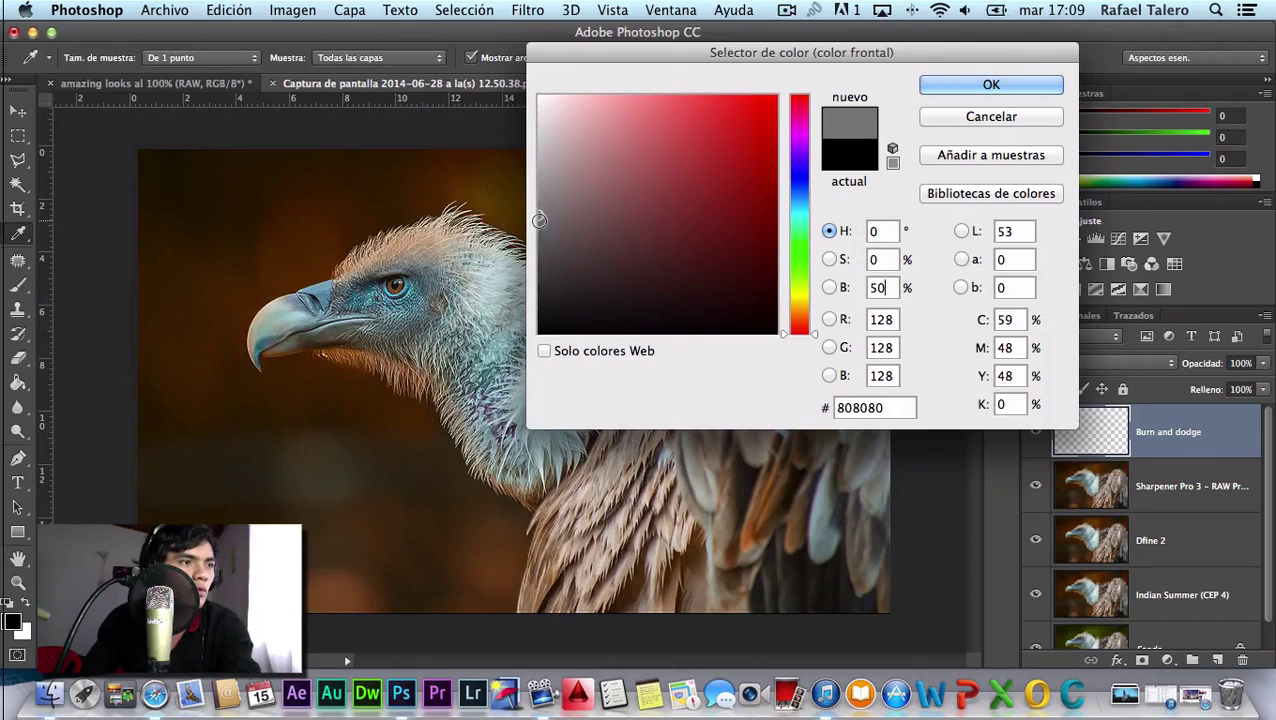
pyautogui.press('Return')
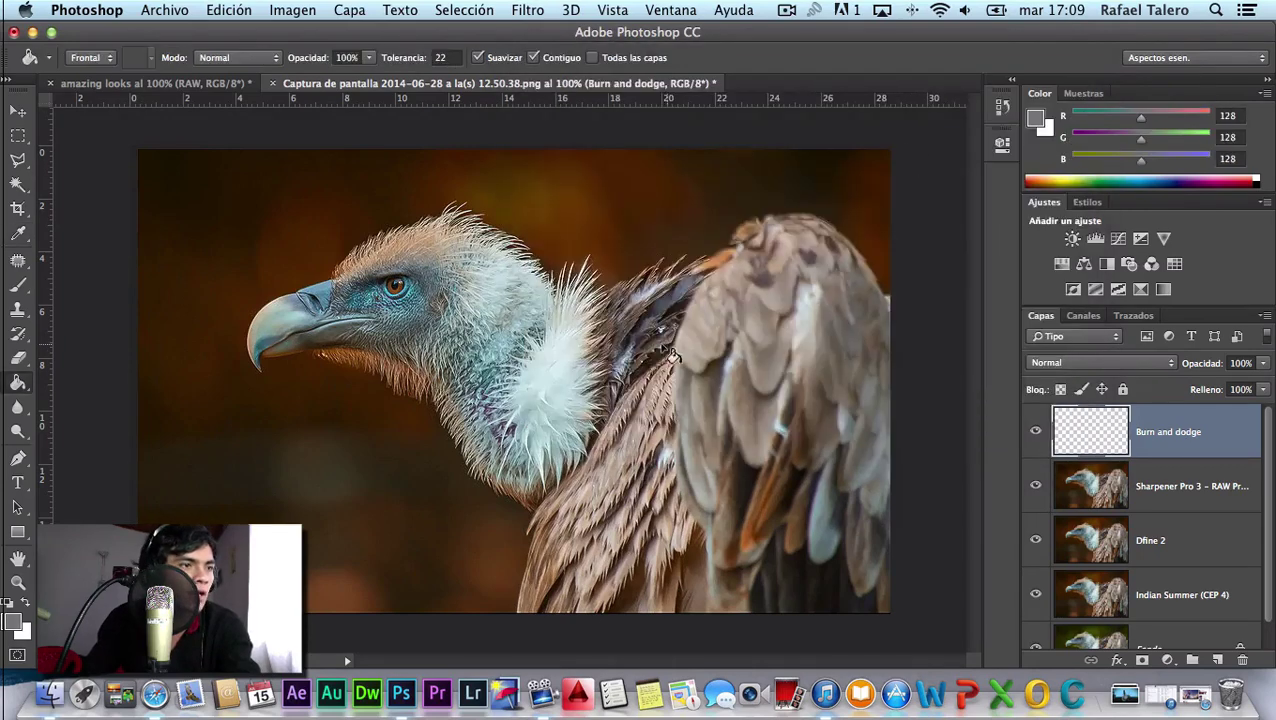
pyautogui.click(543, 368)
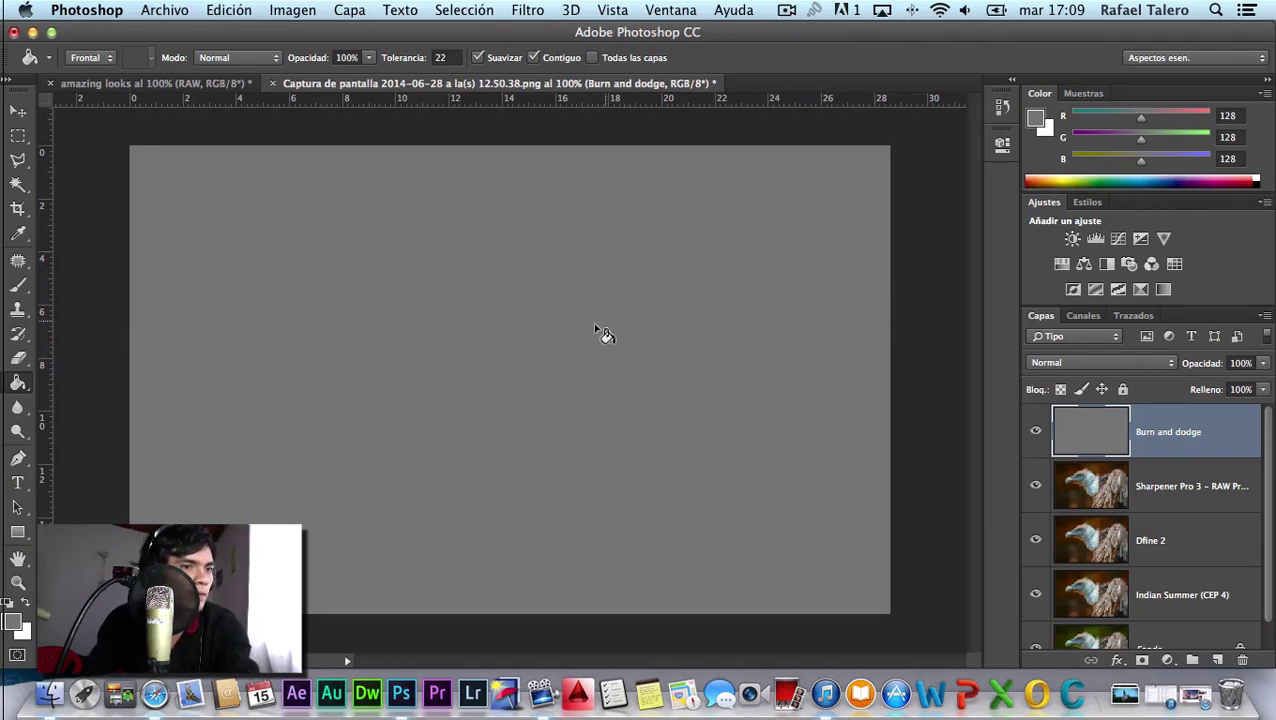
pyautogui.click(1112, 366)
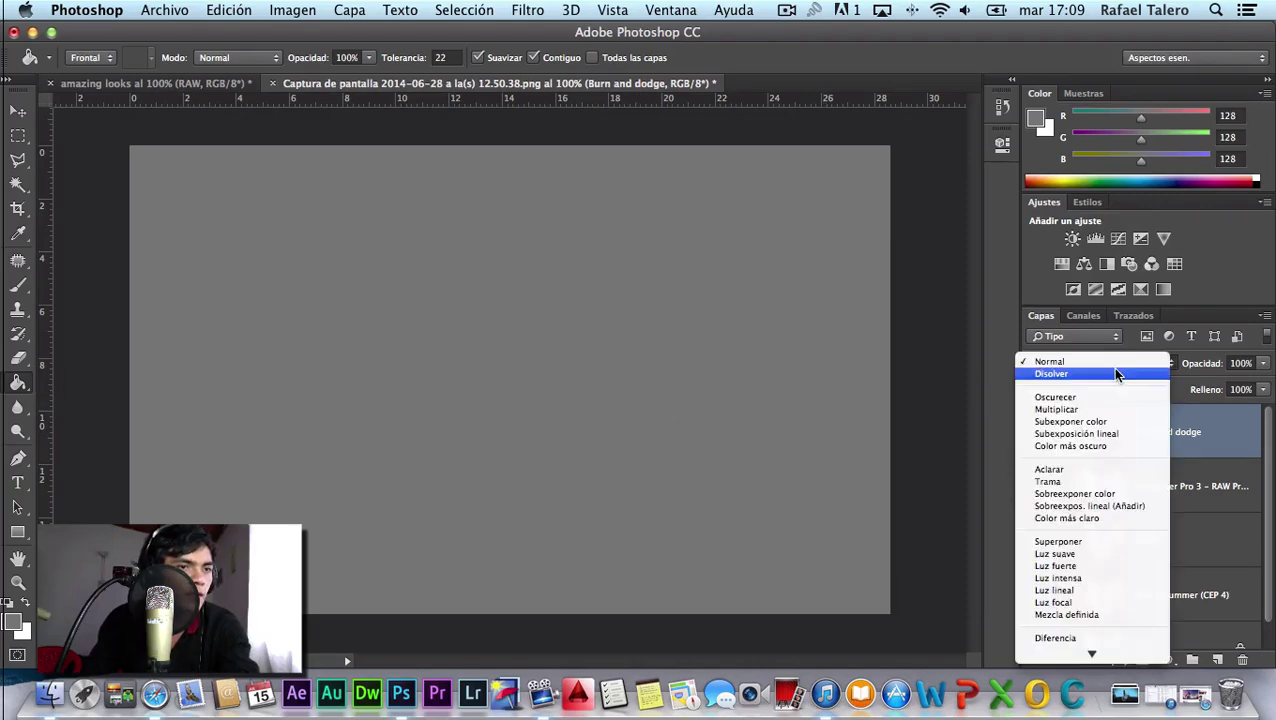
pyautogui.click(1079, 544)
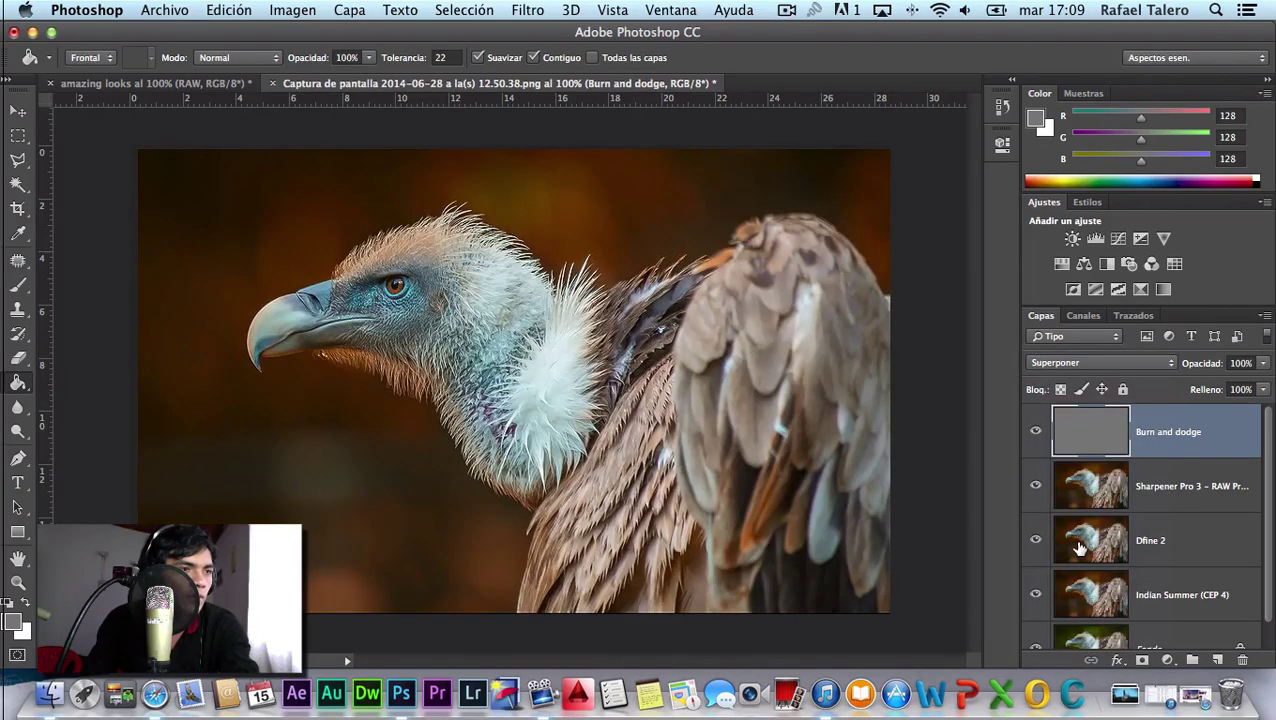
# Choose the Brush with a soft round 66 px preset at 0% hardness.
pyautogui.click(1037, 432)
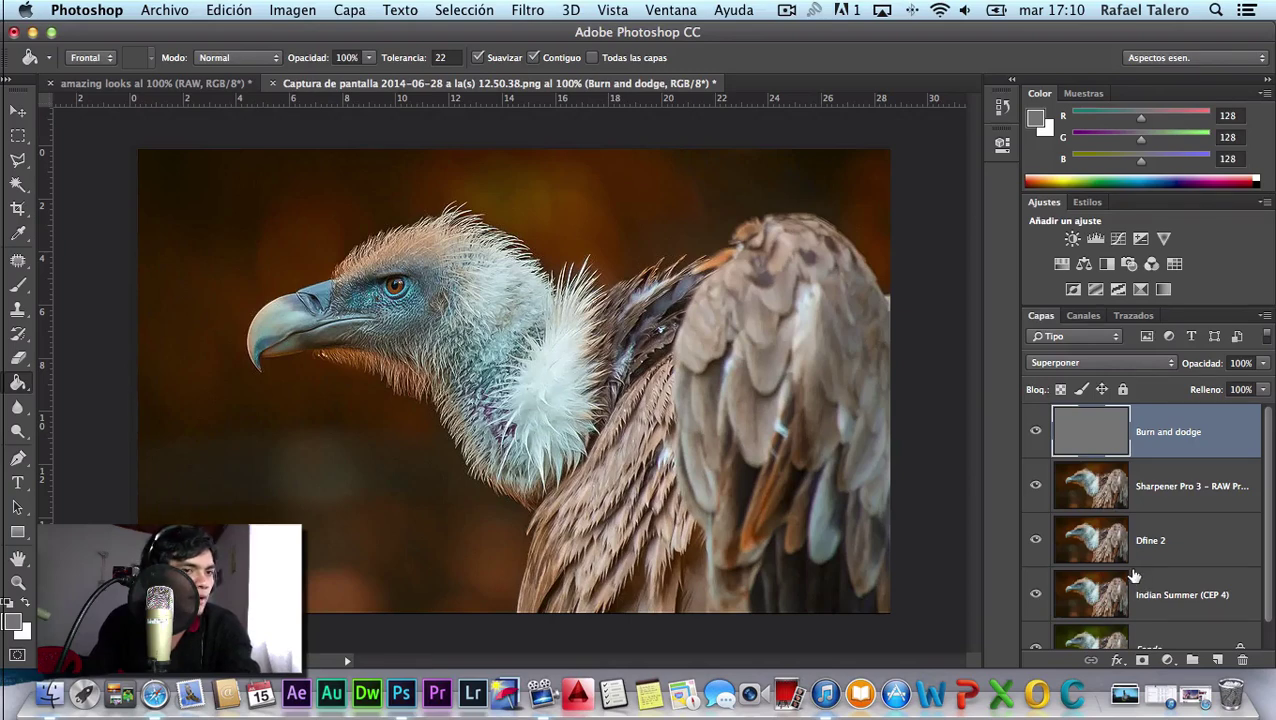
pyautogui.press('b')
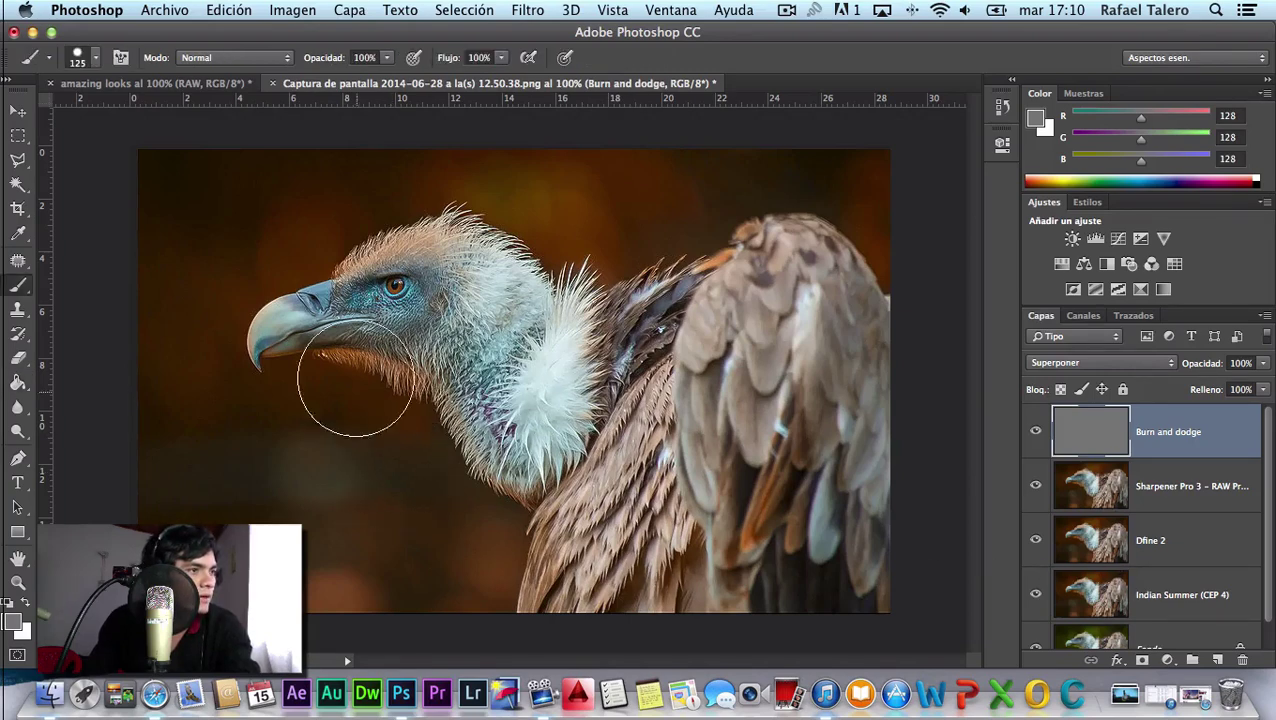
pyautogui.rightClick(406, 258)
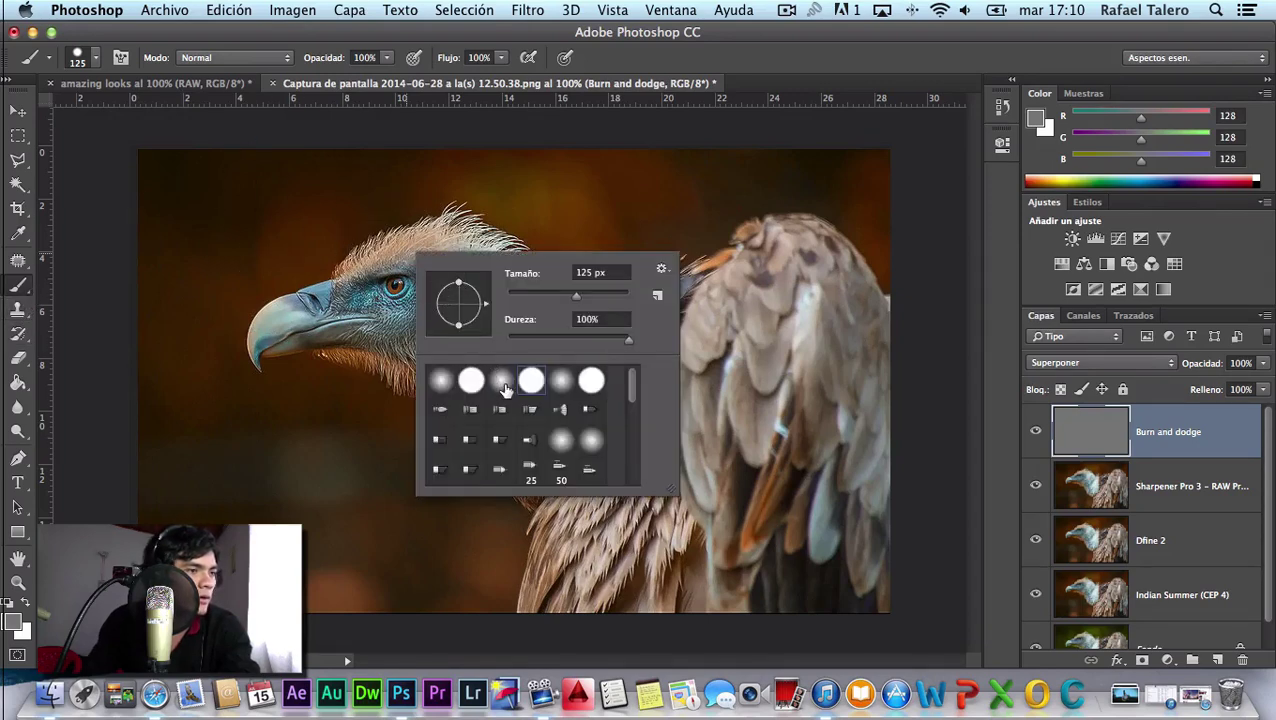
pyautogui.click(505, 390)
pyautogui.moveTo(580, 295); pyautogui.dragTo(524, 293)
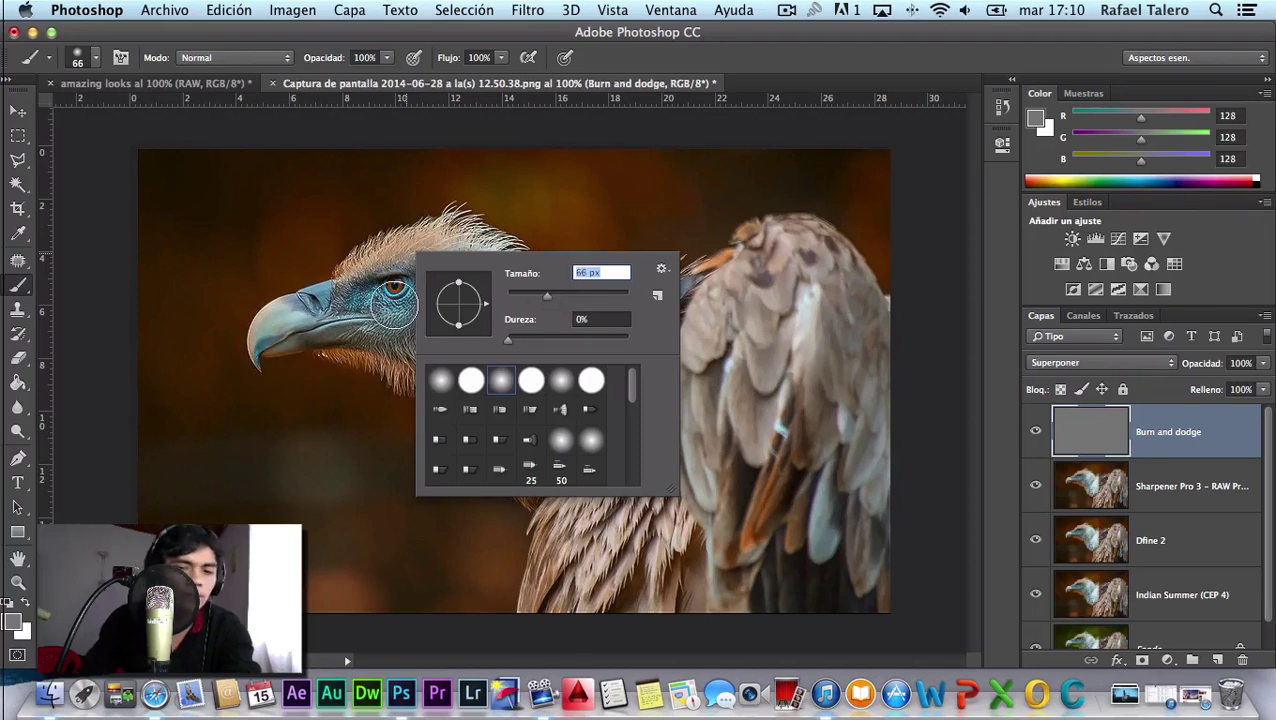
pyautogui.press('Return')
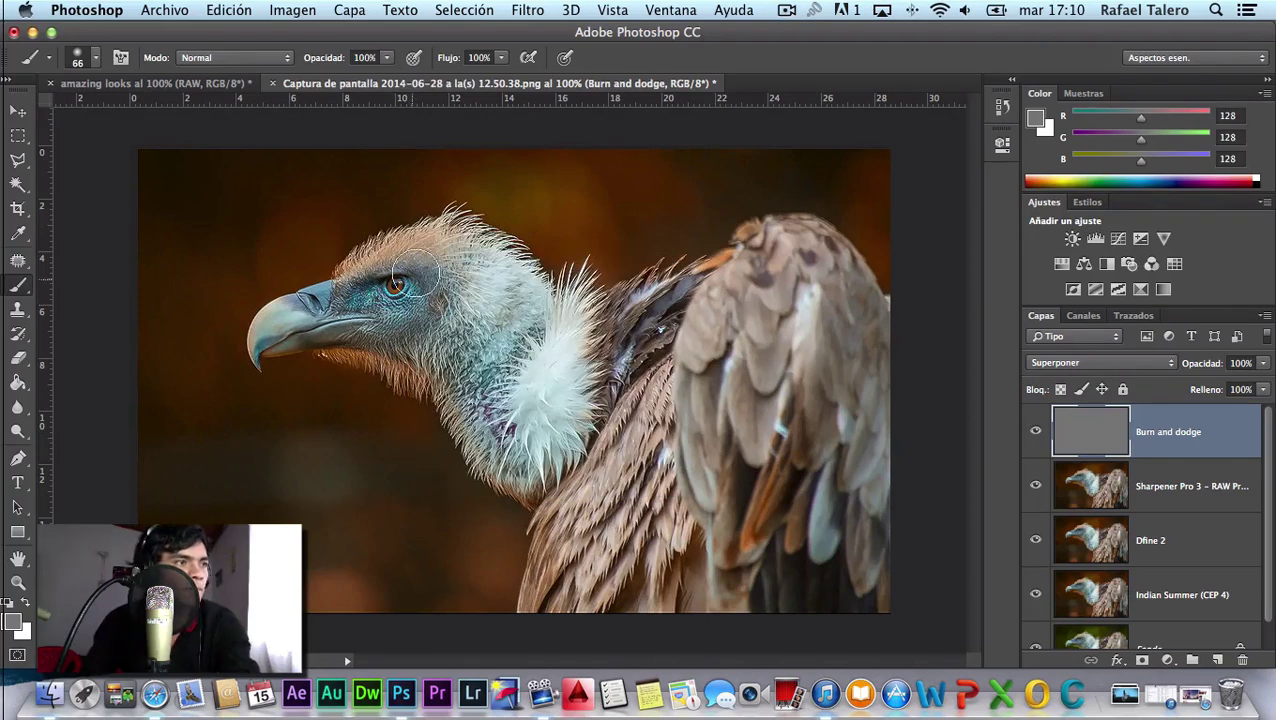
# Set the brush opacity to 7%.
pyautogui.click(364, 56)
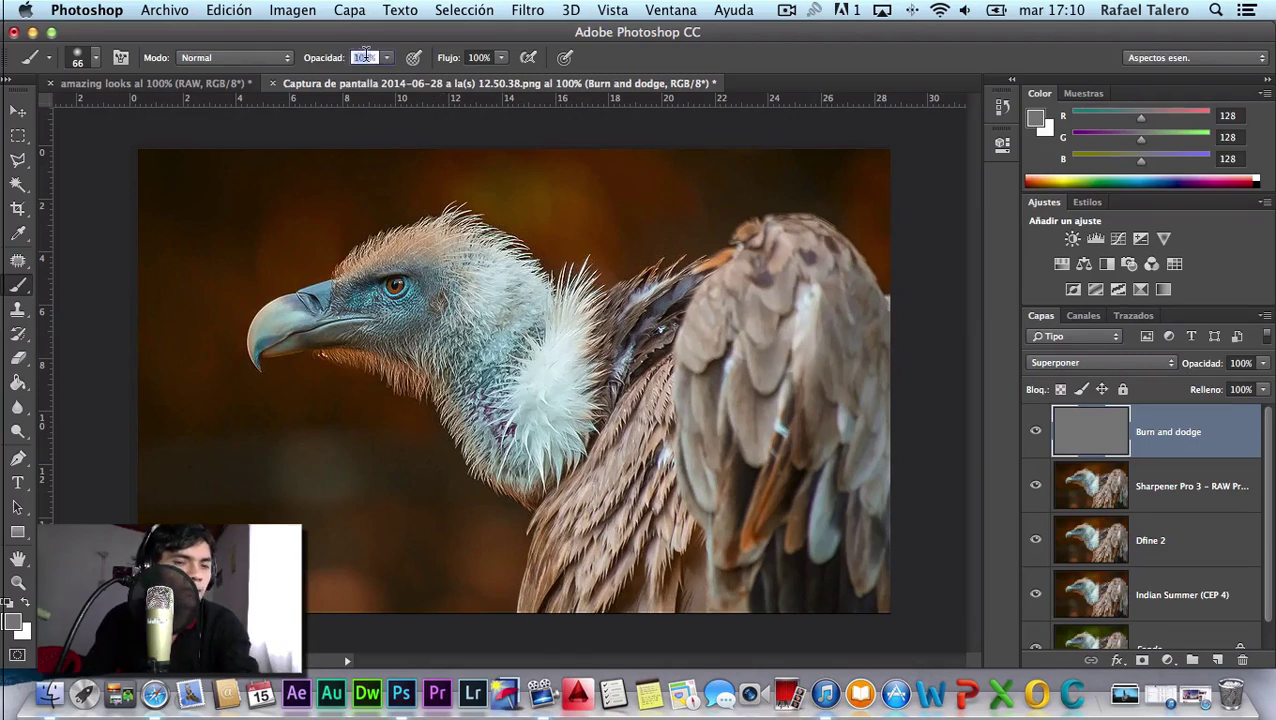
pyautogui.write('17')
pyautogui.press('Return')
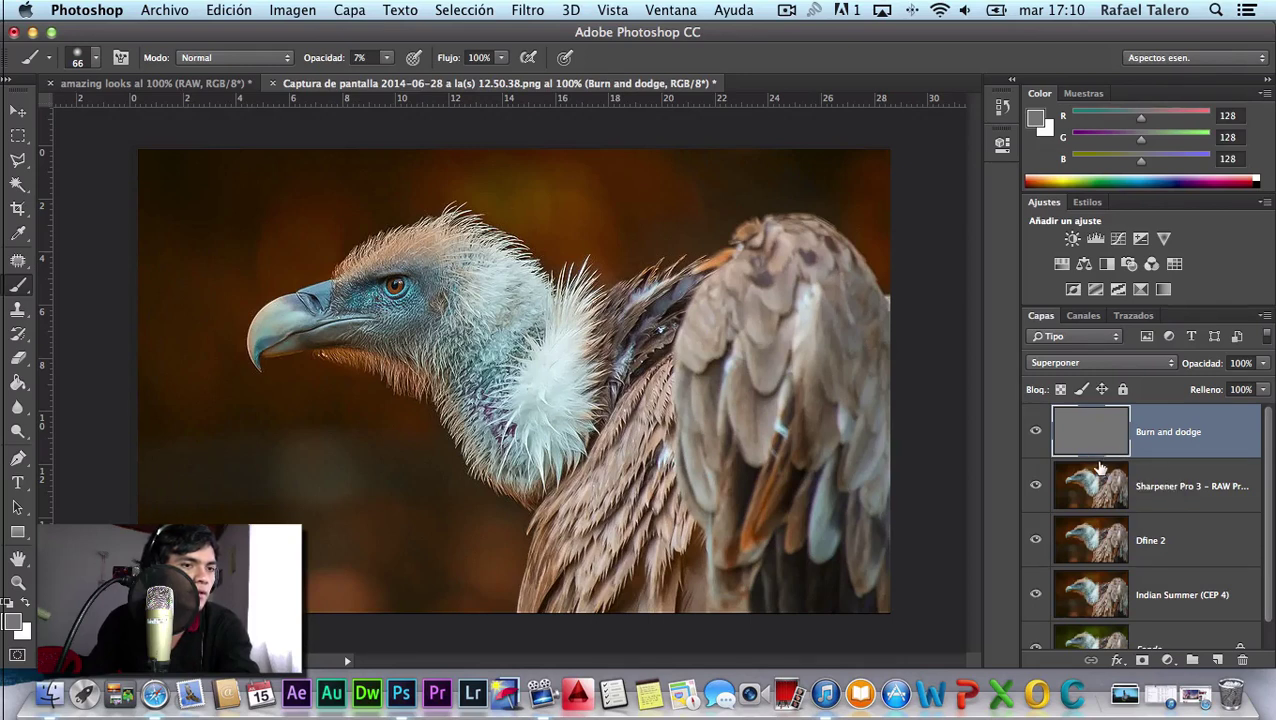
# Clip the grey Burn and dodge layer as a clipping mask onto Sharpener Pro 3.
pyautogui.rightClick(1142, 438)
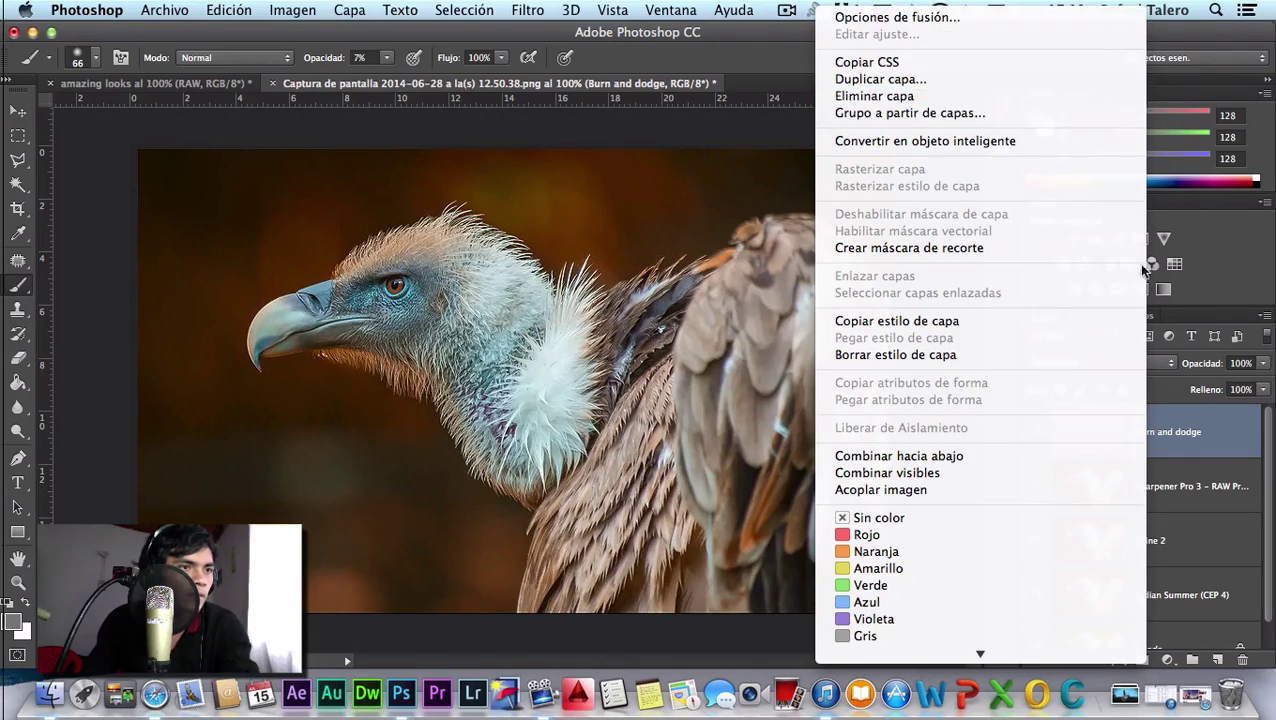
pyautogui.click(1219, 246)
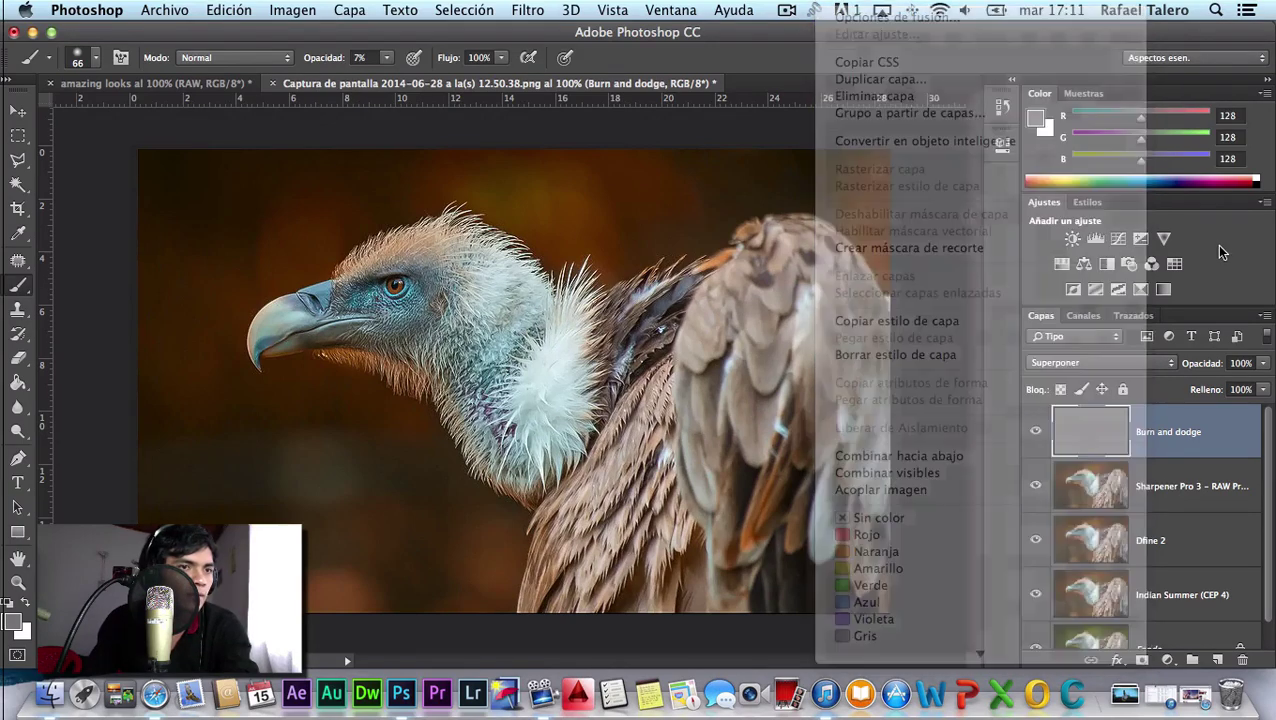
pyautogui.keyDown('alt'); pyautogui.click(1124, 455); pyautogui.keyUp('alt')
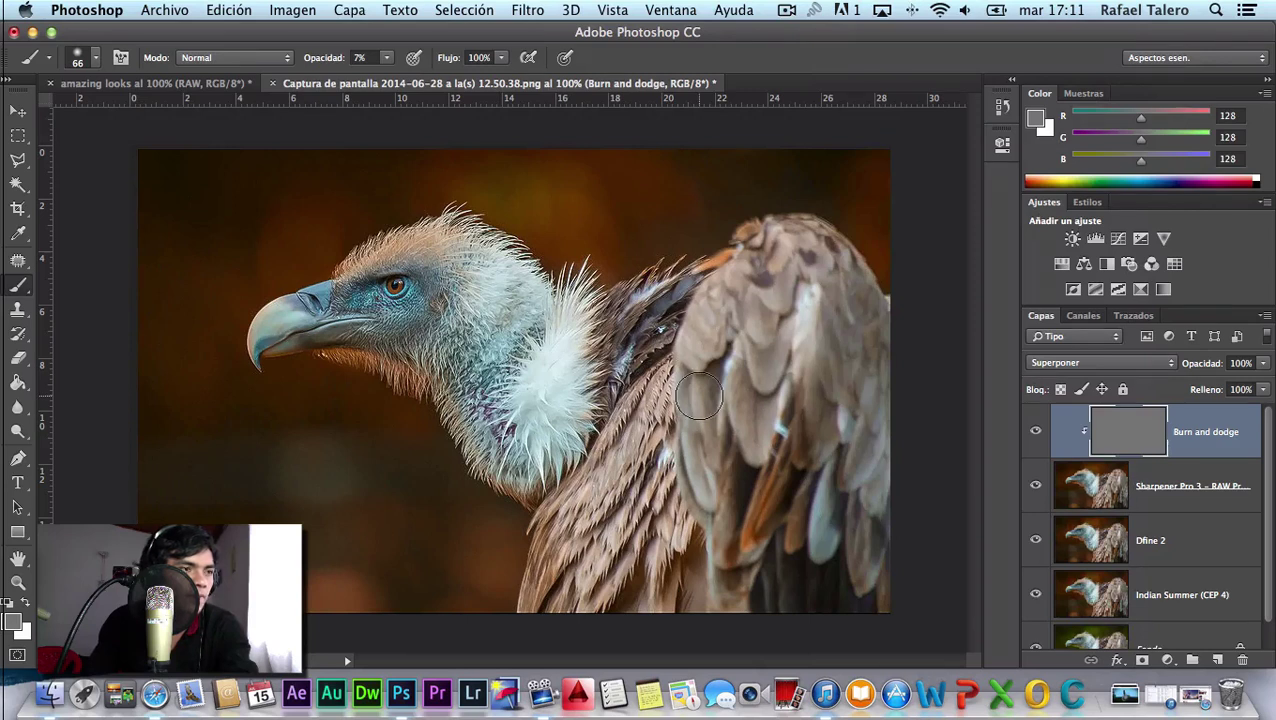
# Reset colours to black and white and burn and dodge around the vulture's eye.
pyautogui.moveTo(427, 298); pyautogui.dragTo(444, 305)
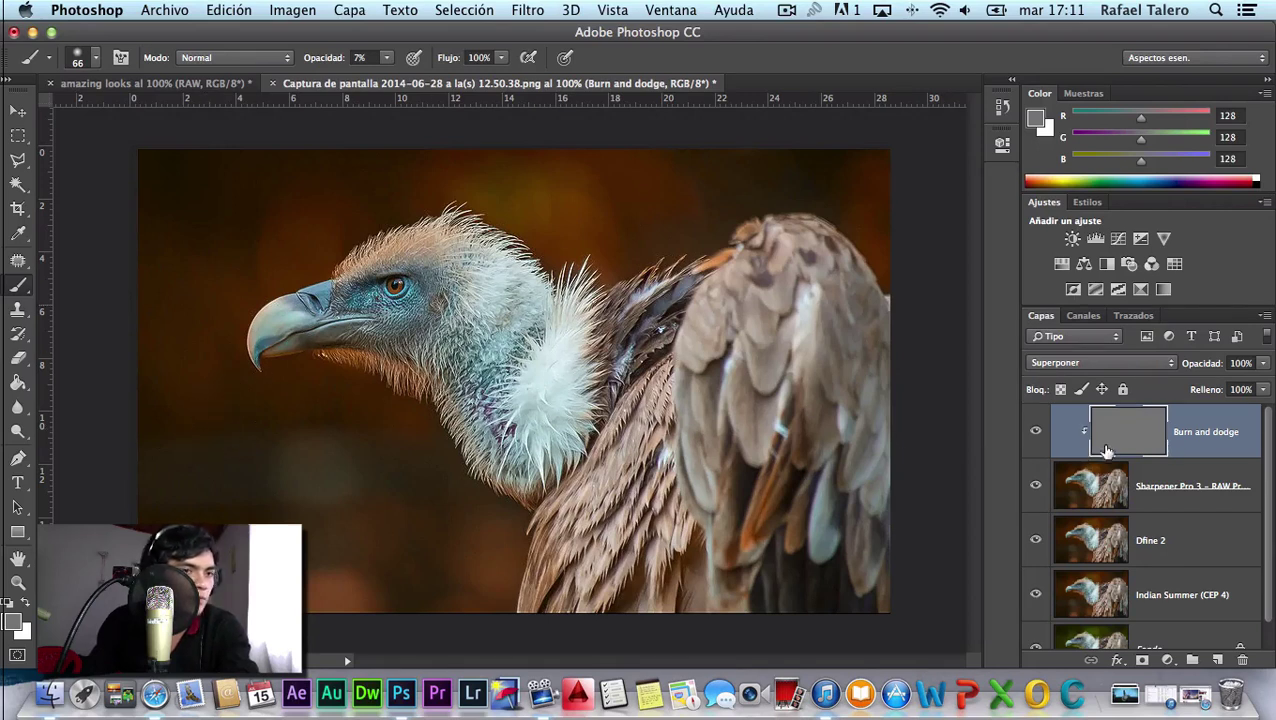
pyautogui.click(8, 605)
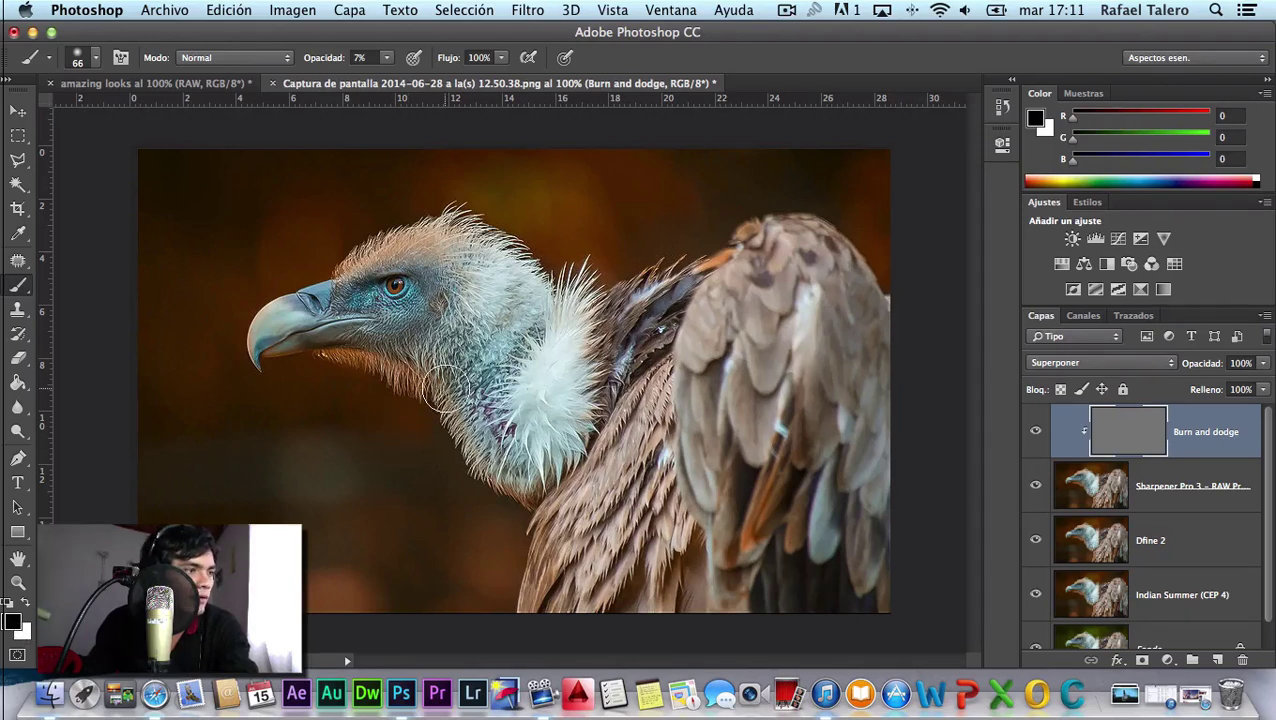
pyautogui.moveTo(454, 366)
pyautogui.mouseDown()
pyautogui.moveTo(432, 268)
pyautogui.moveTo(428, 290)
pyautogui.moveTo(418, 280)
pyautogui.mouseUp()
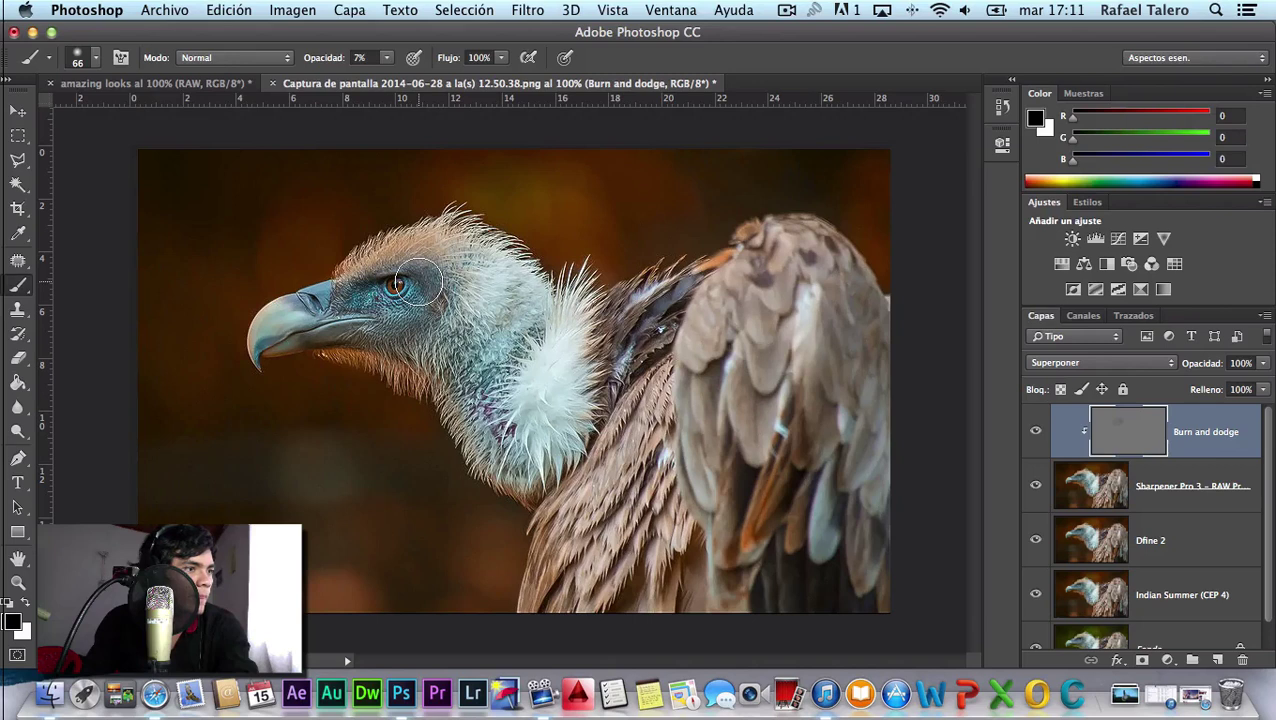
pyautogui.press('x')
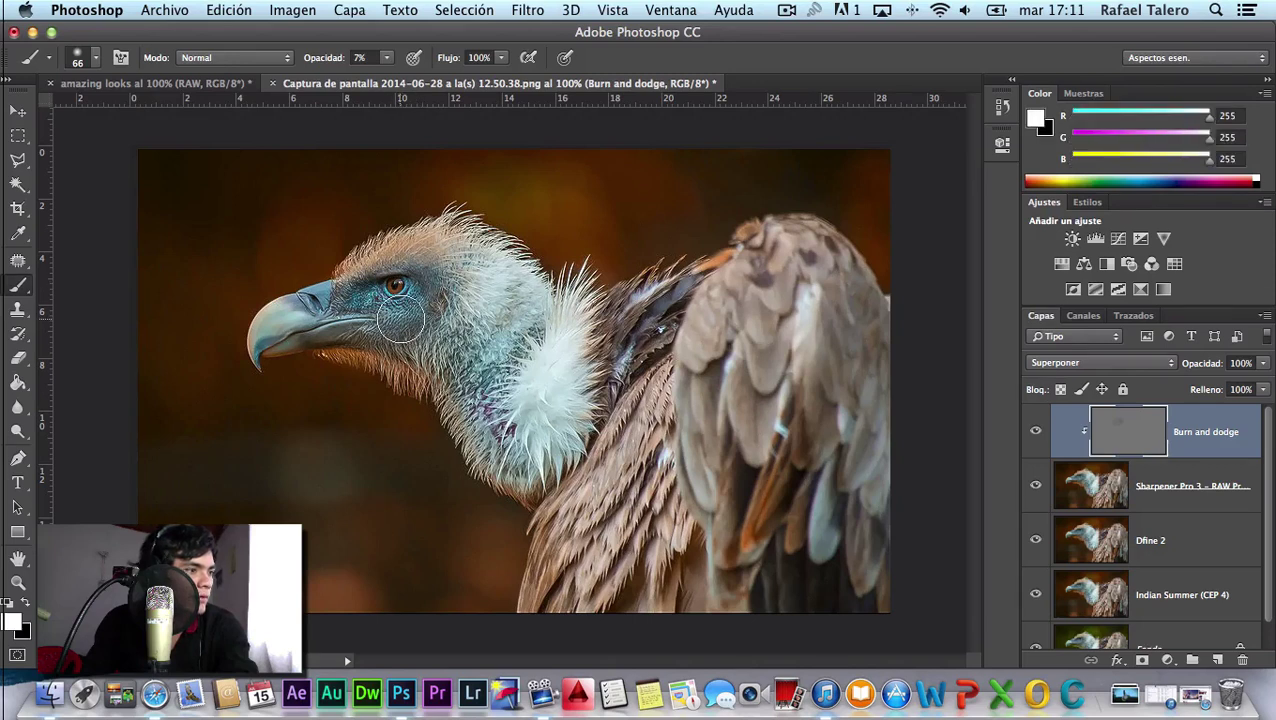
pyautogui.press('x')
pyautogui.press('x')
pyautogui.moveTo(418, 316)
pyautogui.mouseDown()
pyautogui.moveTo(422, 297)
pyautogui.moveTo(447, 300)
pyautogui.mouseUp()
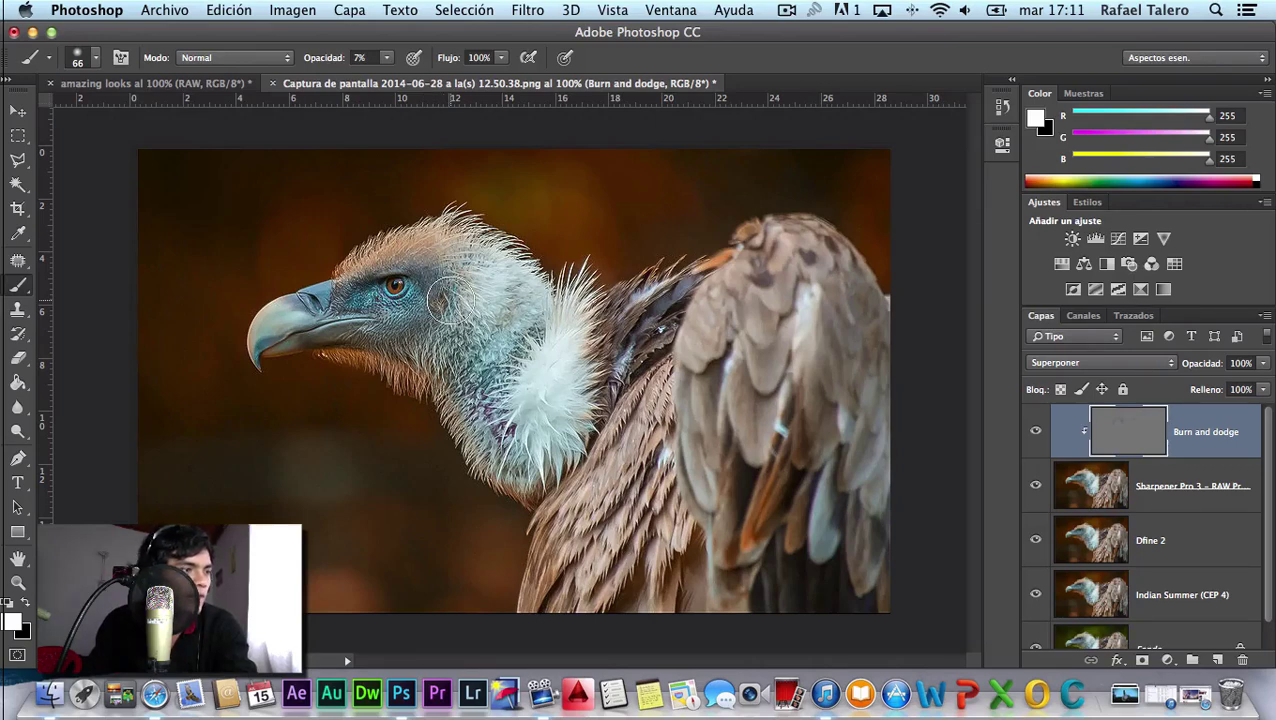
pyautogui.press('x')
pyautogui.moveTo(452, 300)
pyautogui.mouseDown()
pyautogui.moveTo(447, 285)
pyautogui.moveTo(432, 302)
pyautogui.moveTo(430, 290)
pyautogui.moveTo(490, 282)
pyautogui.moveTo(502, 306)
pyautogui.moveTo(512, 285)
pyautogui.moveTo(550, 367)
pyautogui.moveTo(535, 407)
pyautogui.moveTo(562, 338)
pyautogui.moveTo(563, 415)
pyautogui.moveTo(515, 450)
pyautogui.moveTo(418, 365)
pyautogui.mouseUp()
# Shade the throat, neck ruff and wing feathers, then toggle the layer to compare.
pyautogui.moveTo(380, 345)
pyautogui.mouseDown()
pyautogui.moveTo(420, 310)
pyautogui.moveTo(470, 300)
pyautogui.mouseUp()
pyautogui.moveTo(546, 326); pyautogui.dragTo(546, 390)
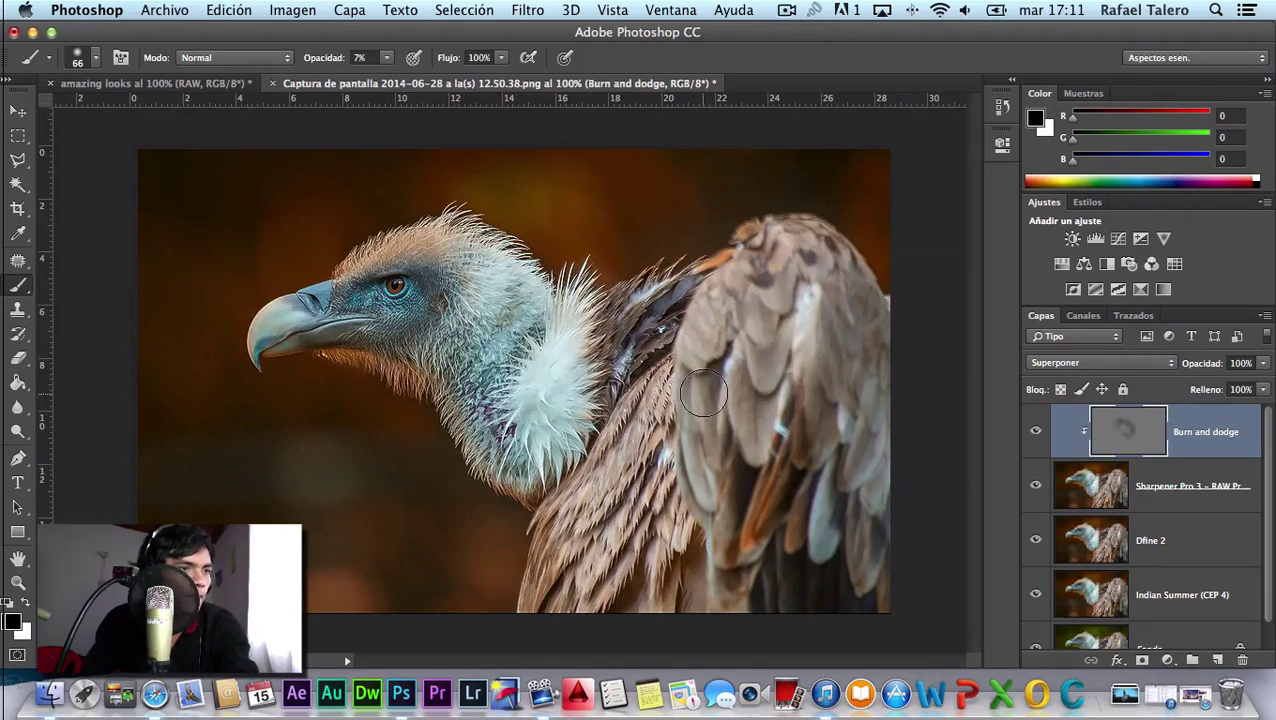
pyautogui.moveTo(703, 395)
pyautogui.mouseDown()
pyautogui.moveTo(761, 266)
pyautogui.moveTo(673, 341)
pyautogui.moveTo(781, 256)
pyautogui.moveTo(862, 347)
pyautogui.moveTo(866, 607)
pyautogui.moveTo(753, 496)
pyautogui.moveTo(781, 268)
pyautogui.moveTo(694, 380)
pyautogui.moveTo(669, 606)
pyautogui.moveTo(555, 600)
pyautogui.moveTo(611, 473)
pyautogui.moveTo(647, 495)
pyautogui.moveTo(672, 337)
pyautogui.mouseUp()
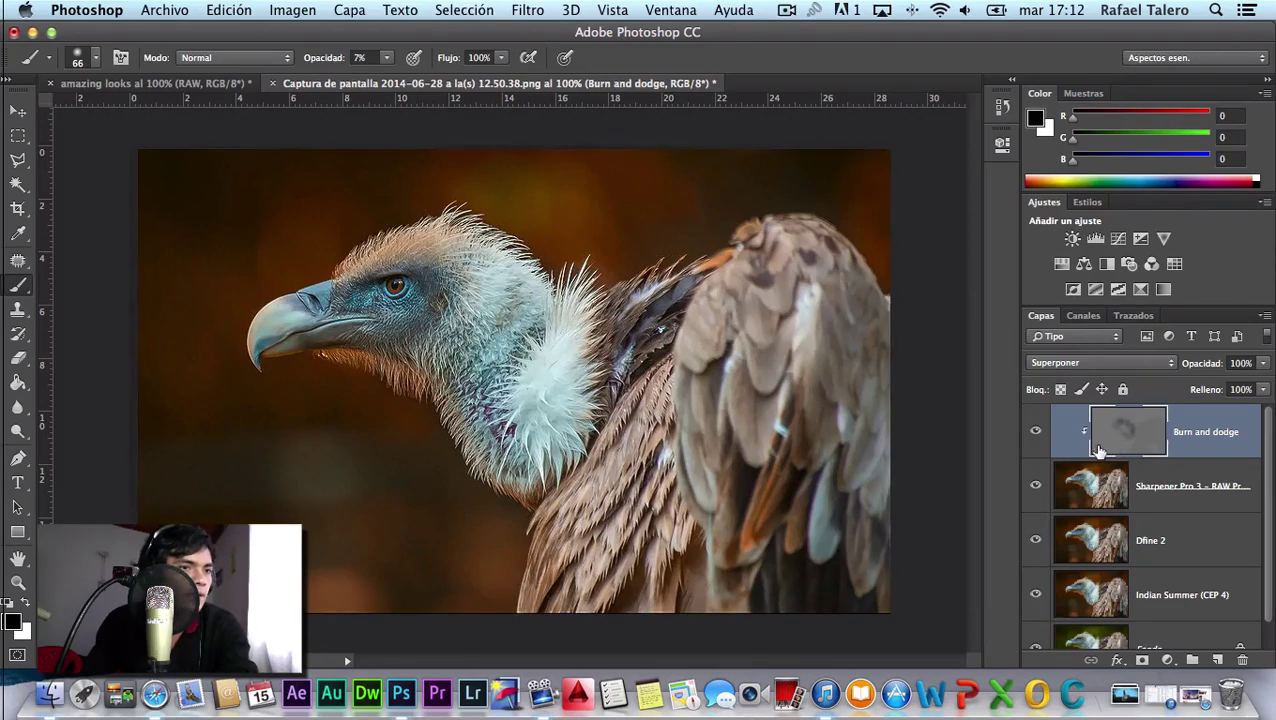
pyautogui.rightClick(1121, 444)
pyautogui.click(1133, 443)
pyautogui.click(1036, 432)
pyautogui.click(1032, 432)
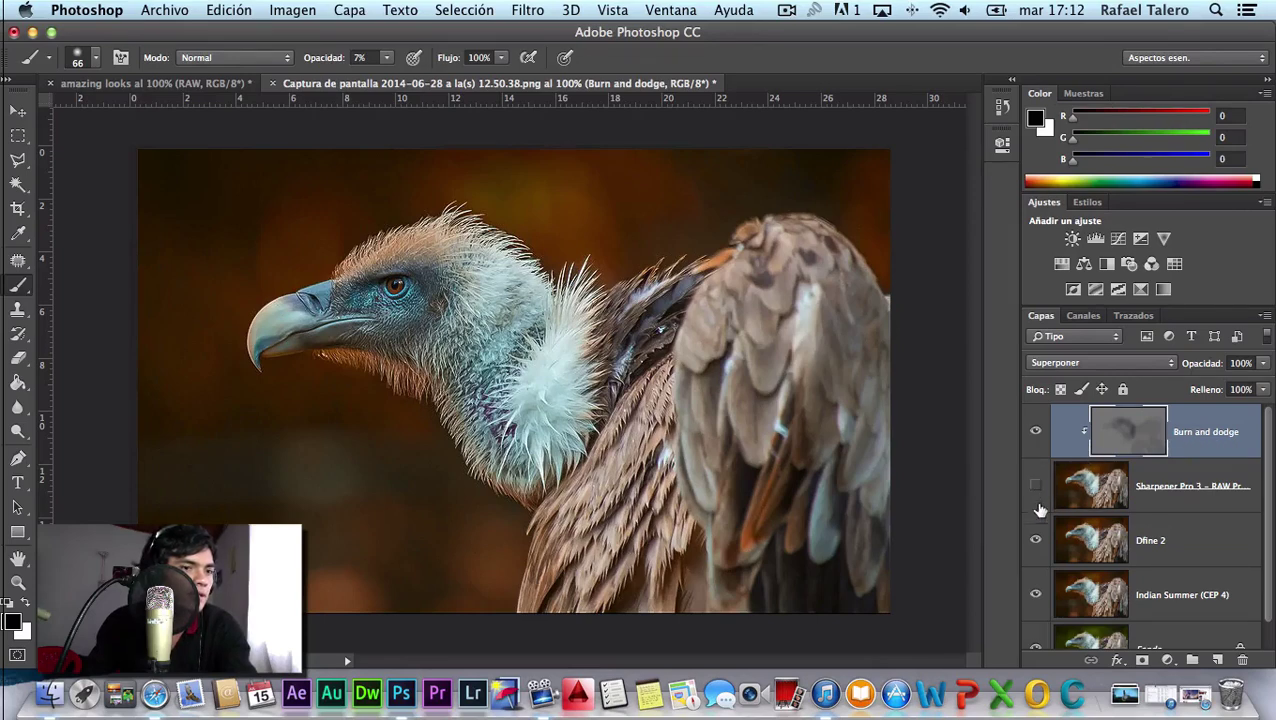
# Toggle the lower layers and Burn and dodge layer to compare, then make white the foreground.
pyautogui.moveTo(1040, 510); pyautogui.dragTo(1038, 636)
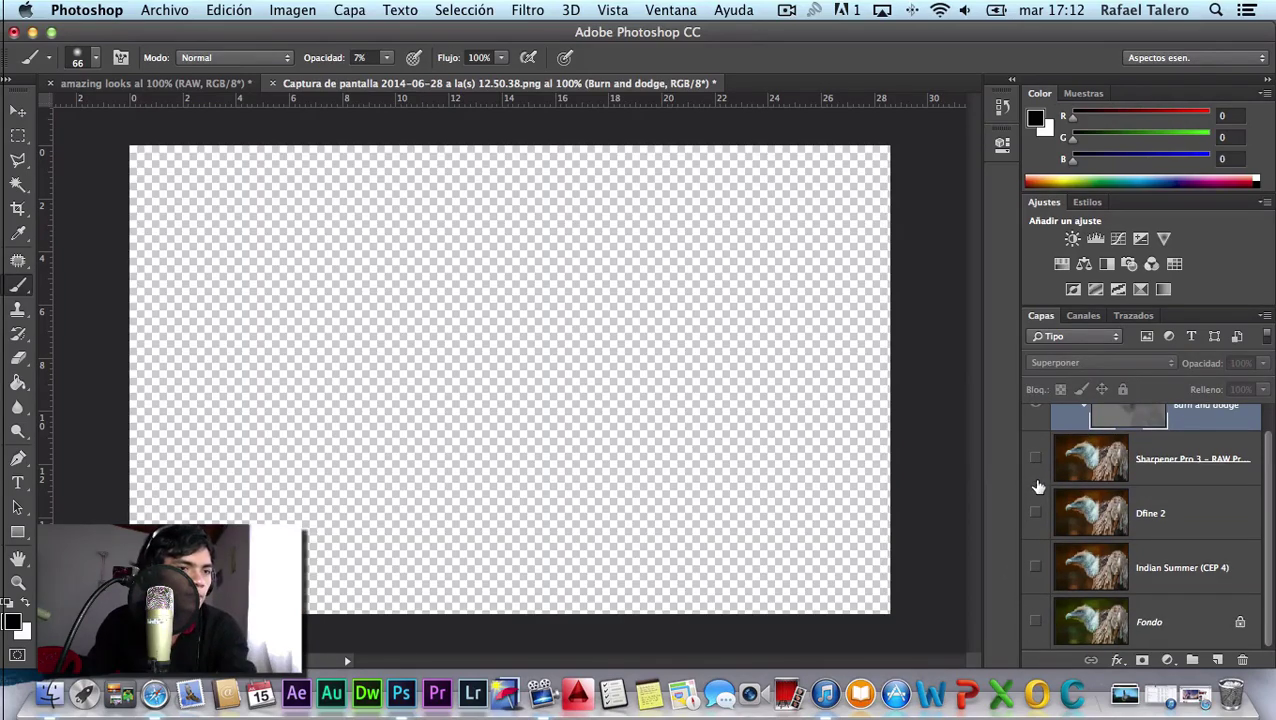
pyautogui.moveTo(1036, 458); pyautogui.dragTo(1036, 630)
pyautogui.scroll(1, 1140, 500)
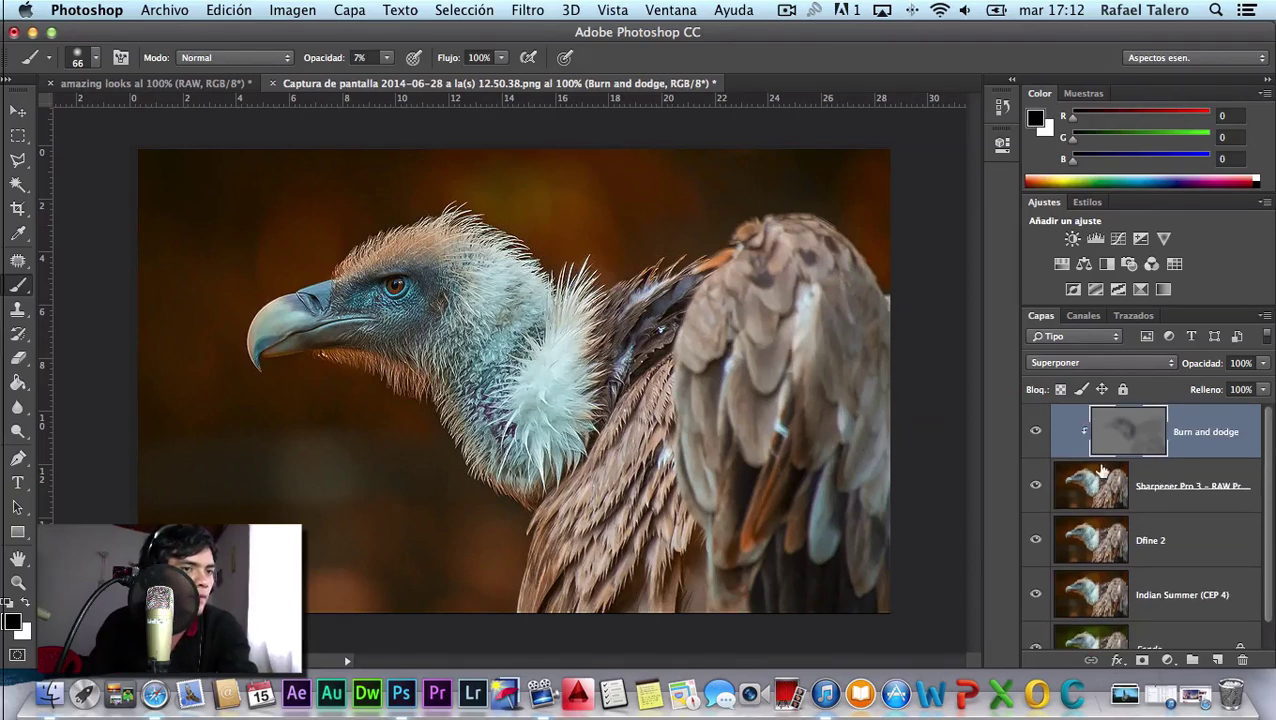
pyautogui.click(1037, 431)
pyautogui.click(1037, 431)
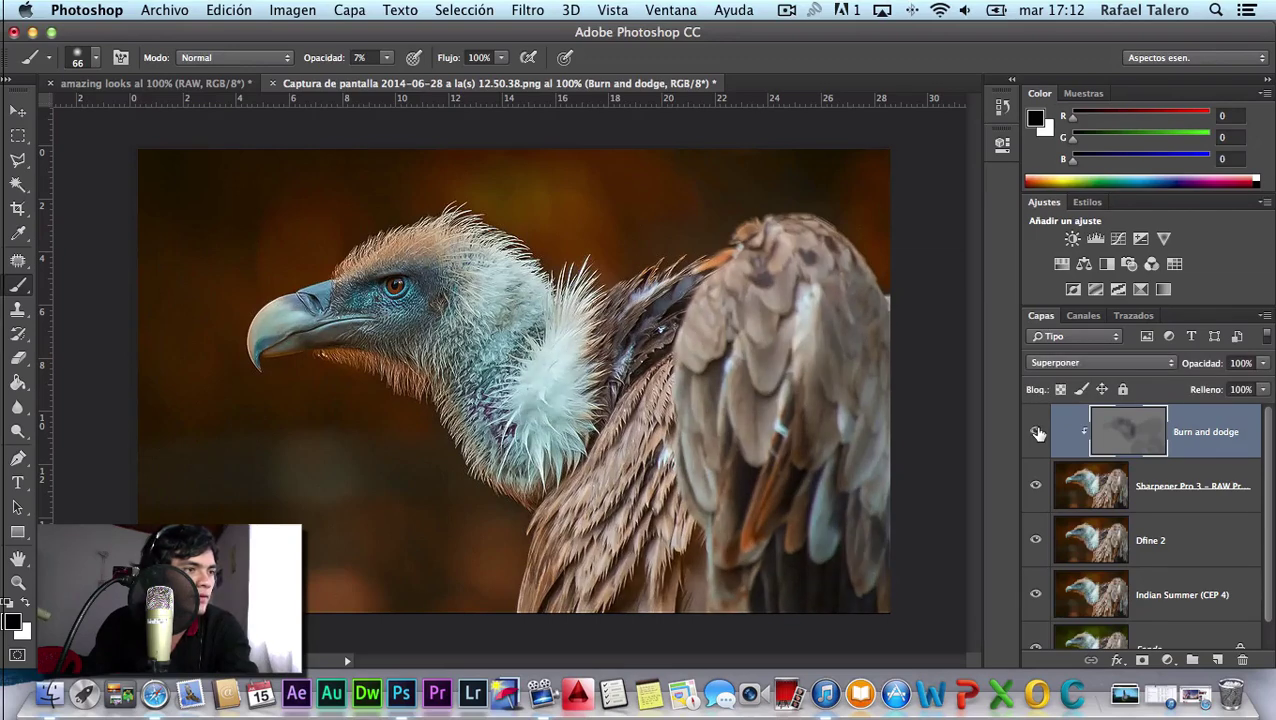
pyautogui.click(1037, 431)
pyautogui.click(1037, 431)
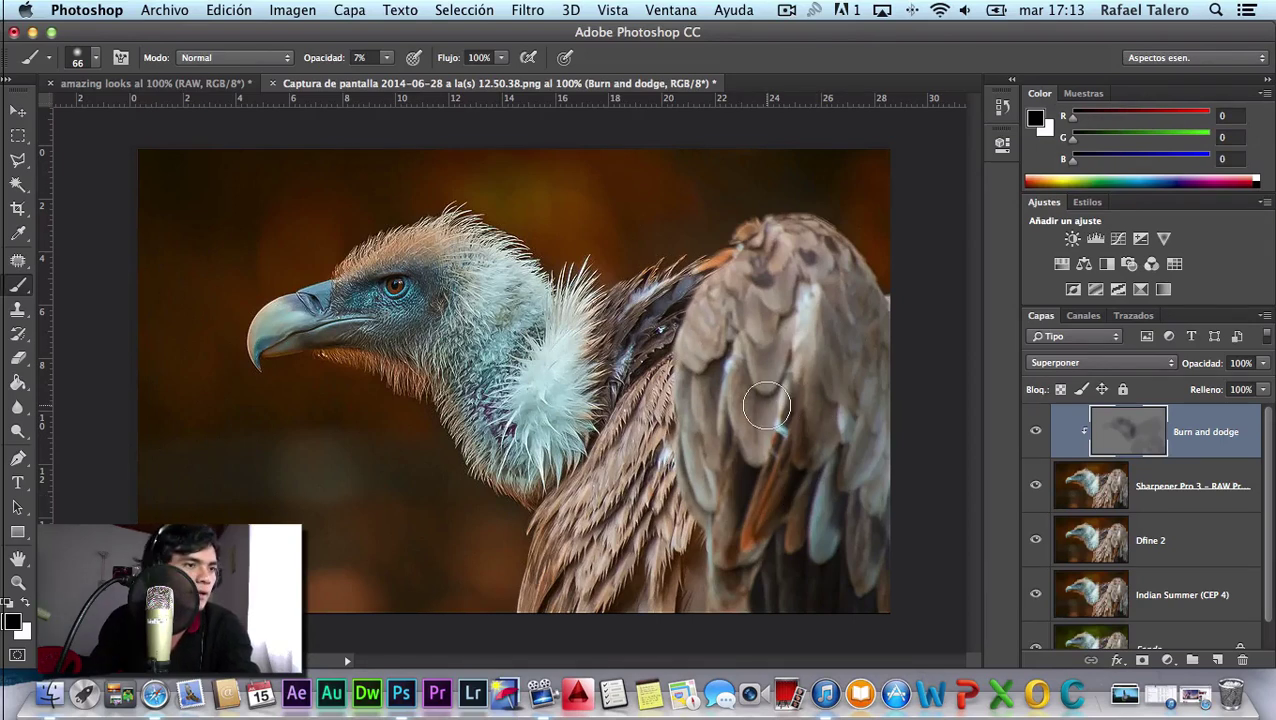
pyautogui.press('x')
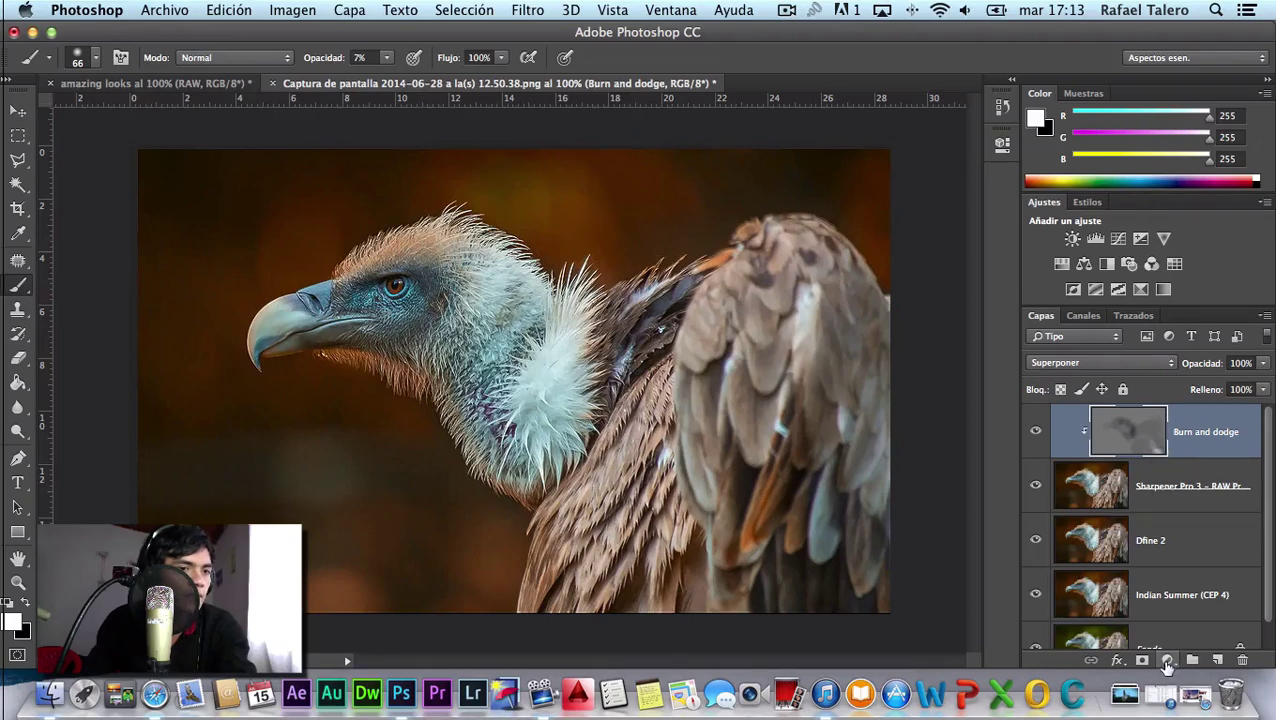
# Add a Brillo/contraste adjustment layer with brightness 24 and contrast 26.
pyautogui.click(1167, 661)
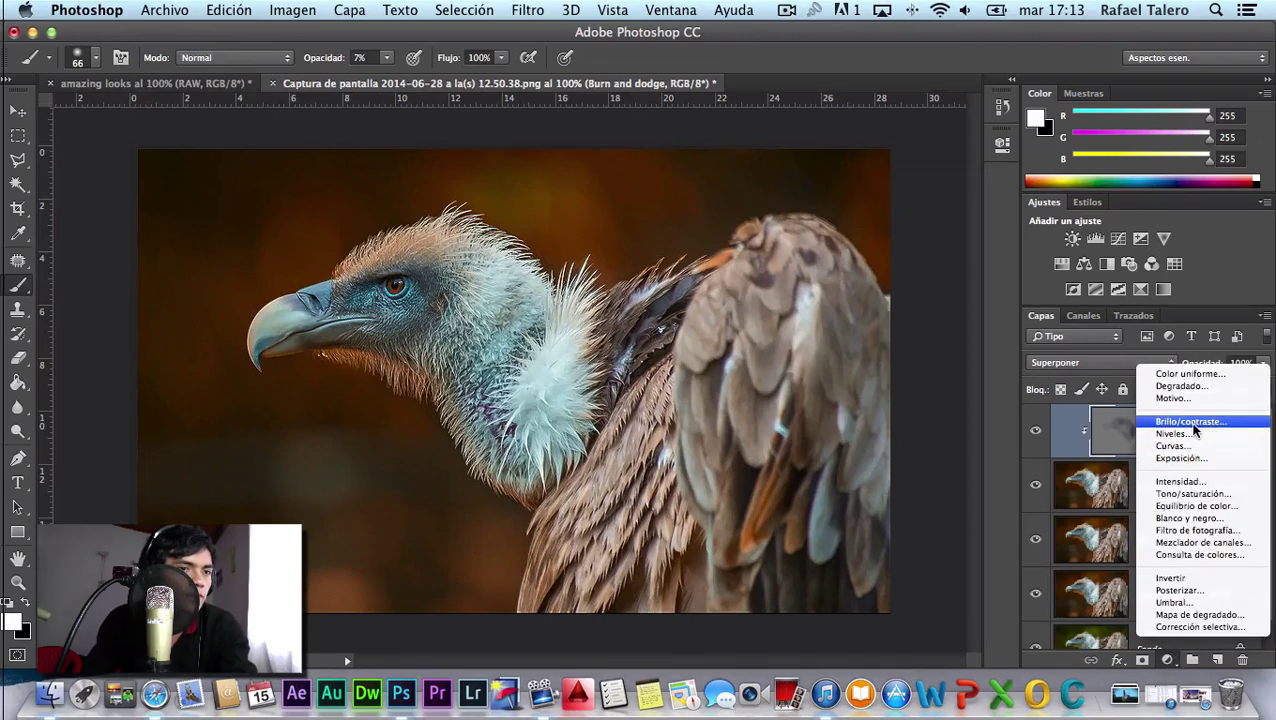
pyautogui.click(1203, 424)
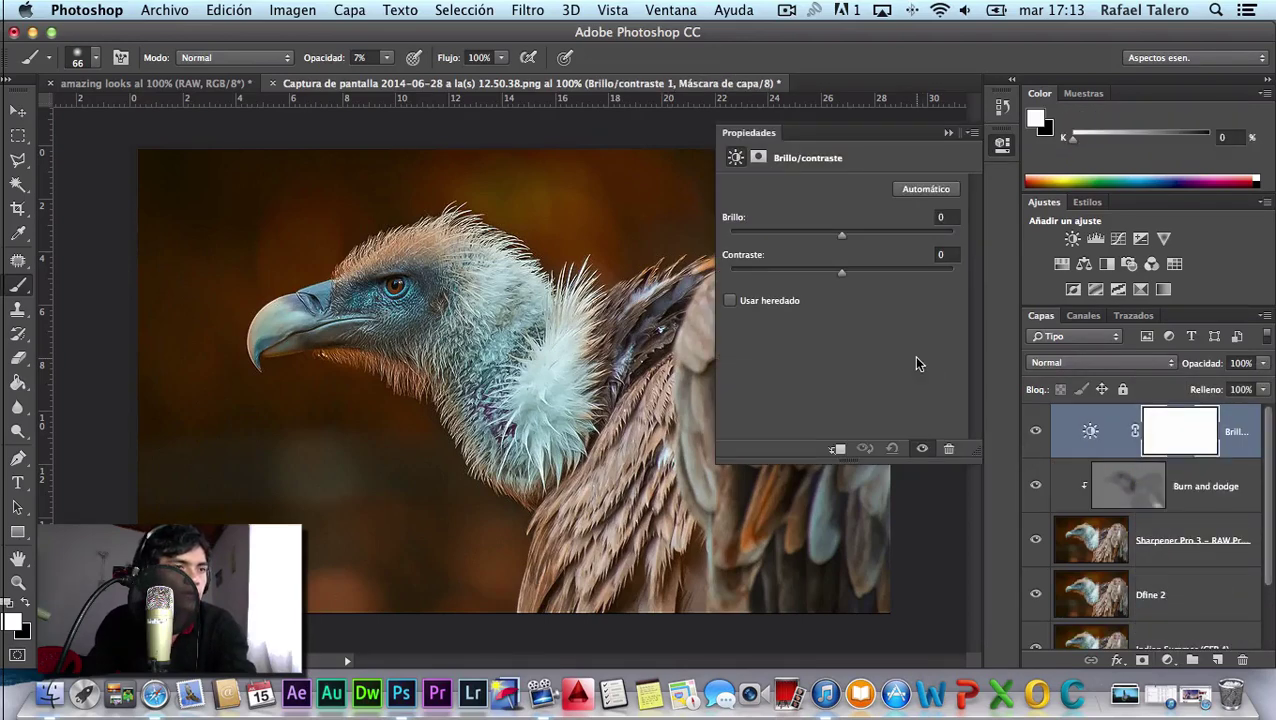
pyautogui.moveTo(843, 239); pyautogui.dragTo(868, 240)
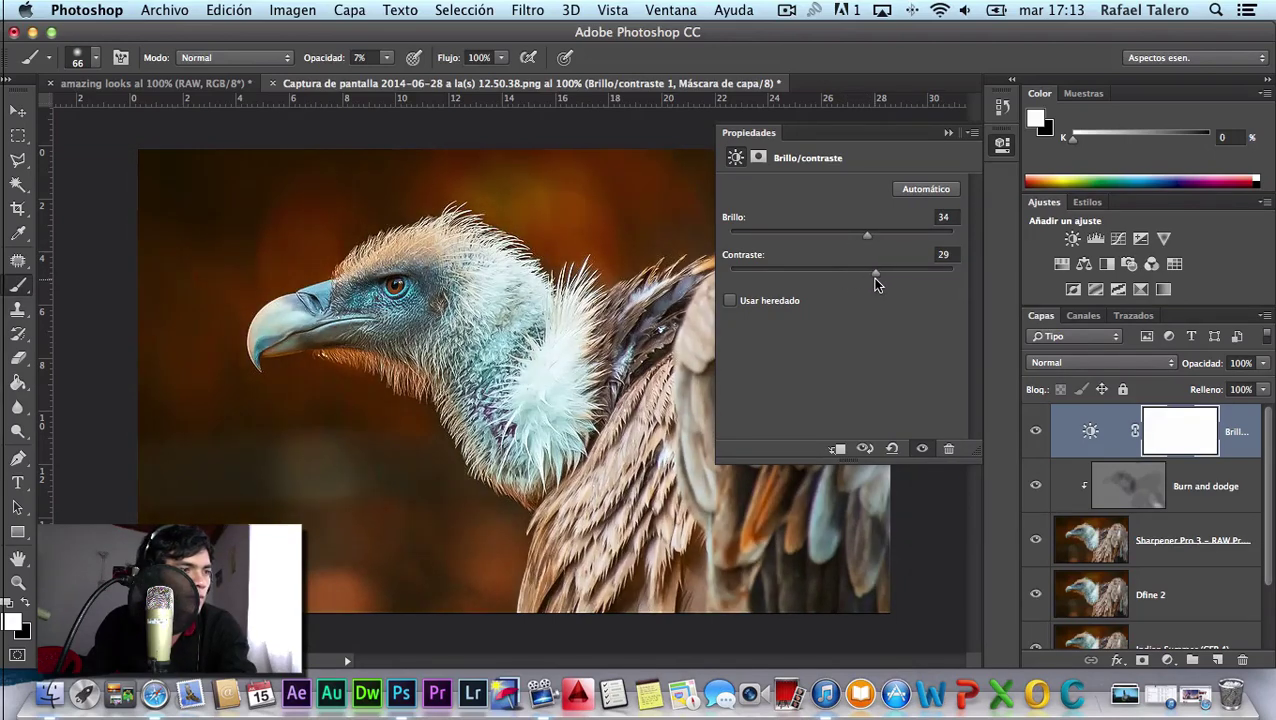
pyautogui.moveTo(870, 240)
pyautogui.mouseDown()
pyautogui.moveTo(890, 239)
pyautogui.moveTo(854, 238)
pyautogui.mouseUp()
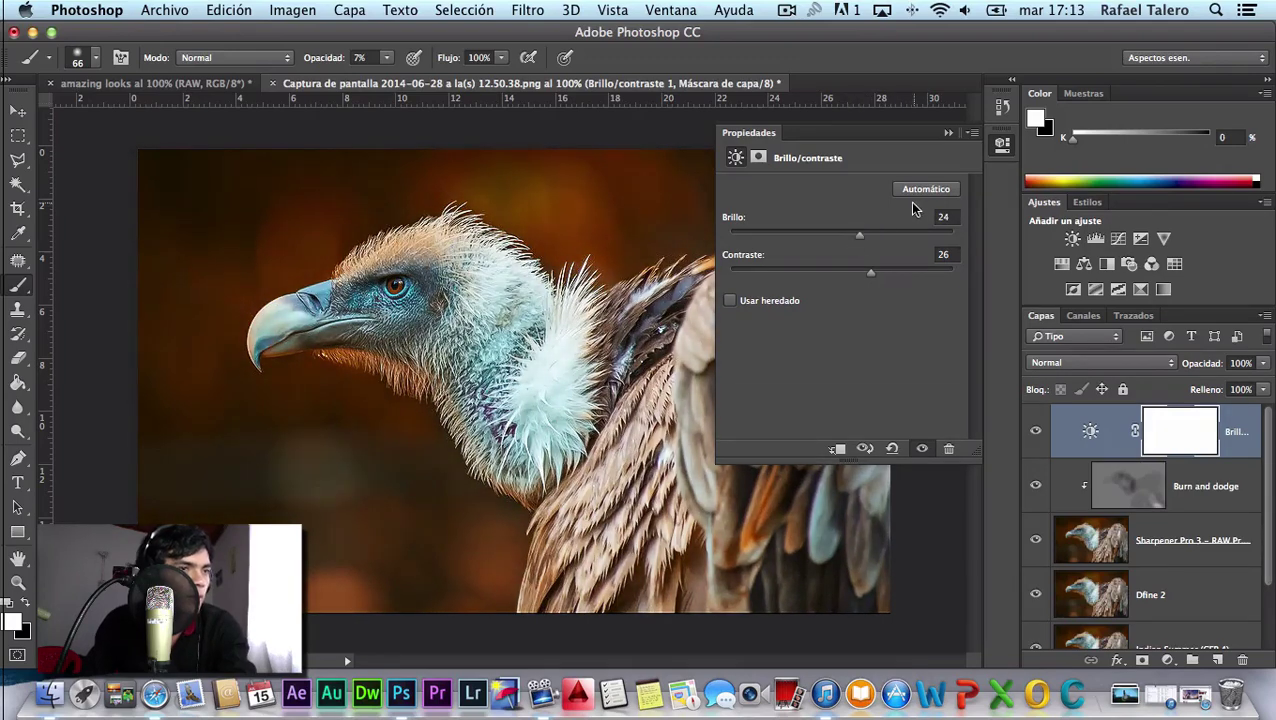
pyautogui.click(948, 132)
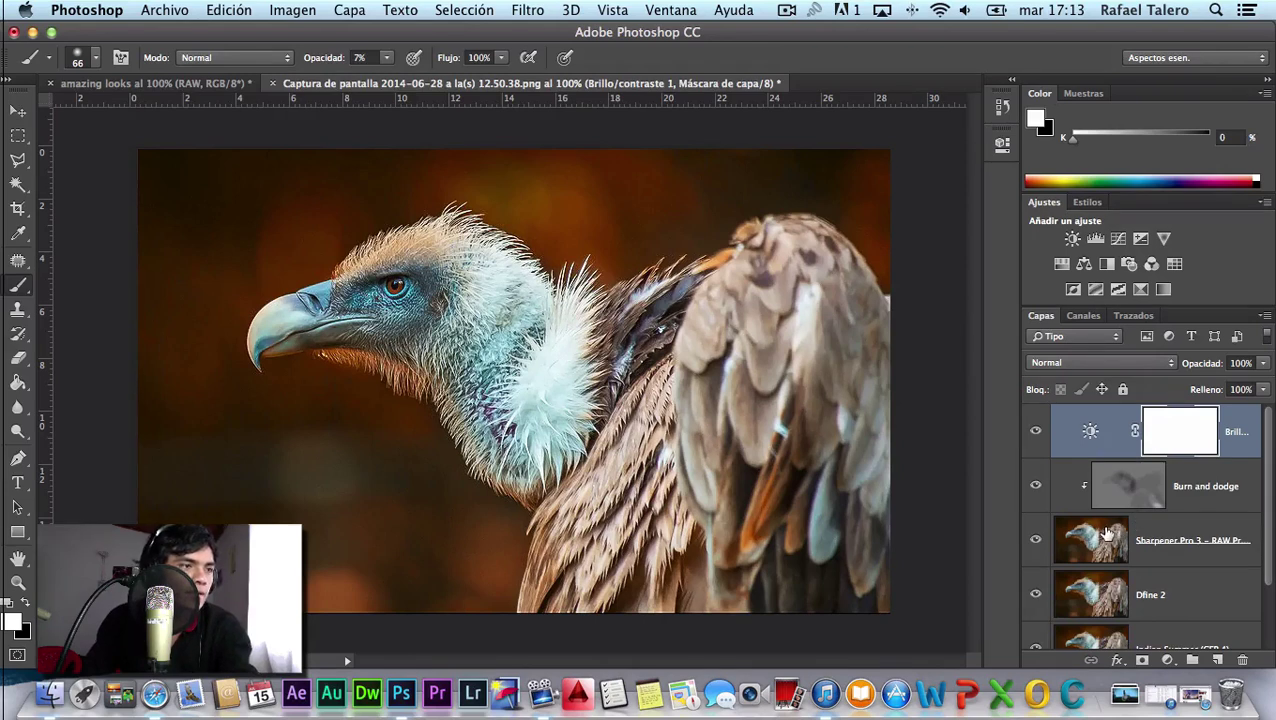
# Select the top three layers and merge them with Combinar capas into Brillo/contraste 1.
pyautogui.keyDown('shift'); pyautogui.click(1107, 535); pyautogui.keyUp('shift')
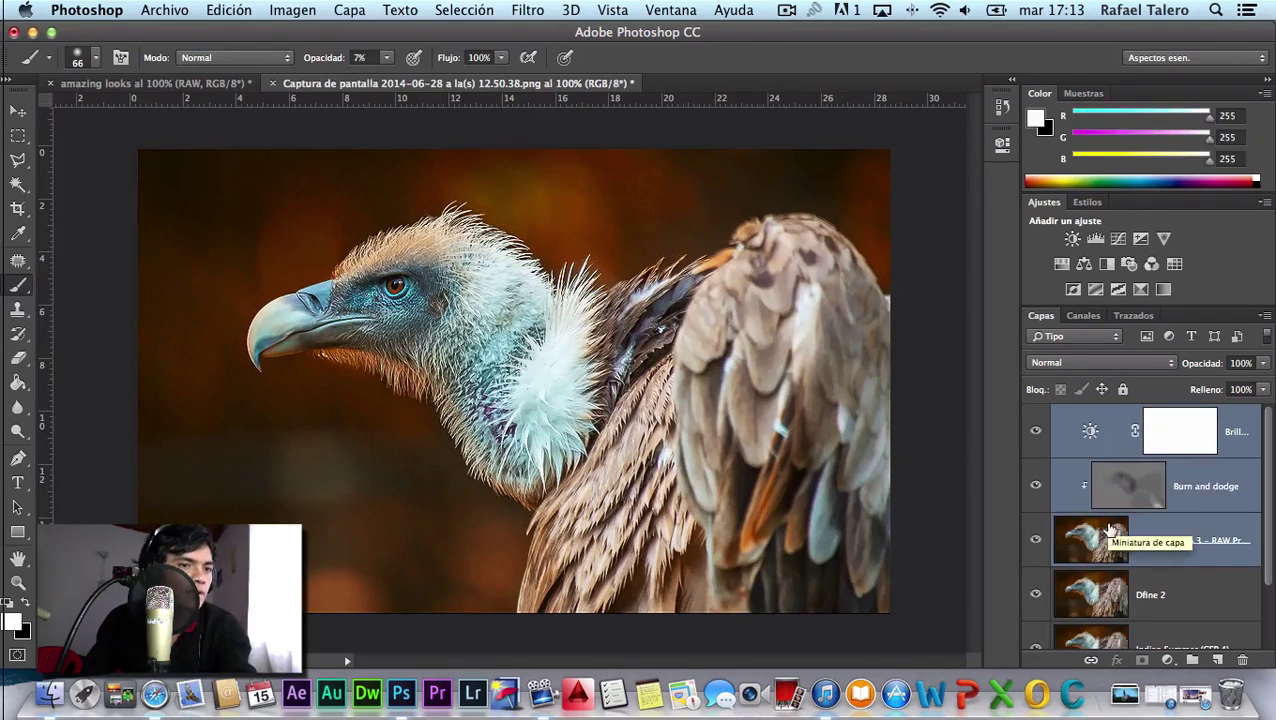
pyautogui.click(1108, 530)
pyautogui.keyDown('shift'); pyautogui.click(1097, 445); pyautogui.keyUp('shift')
pyautogui.rightClick(1095, 447)
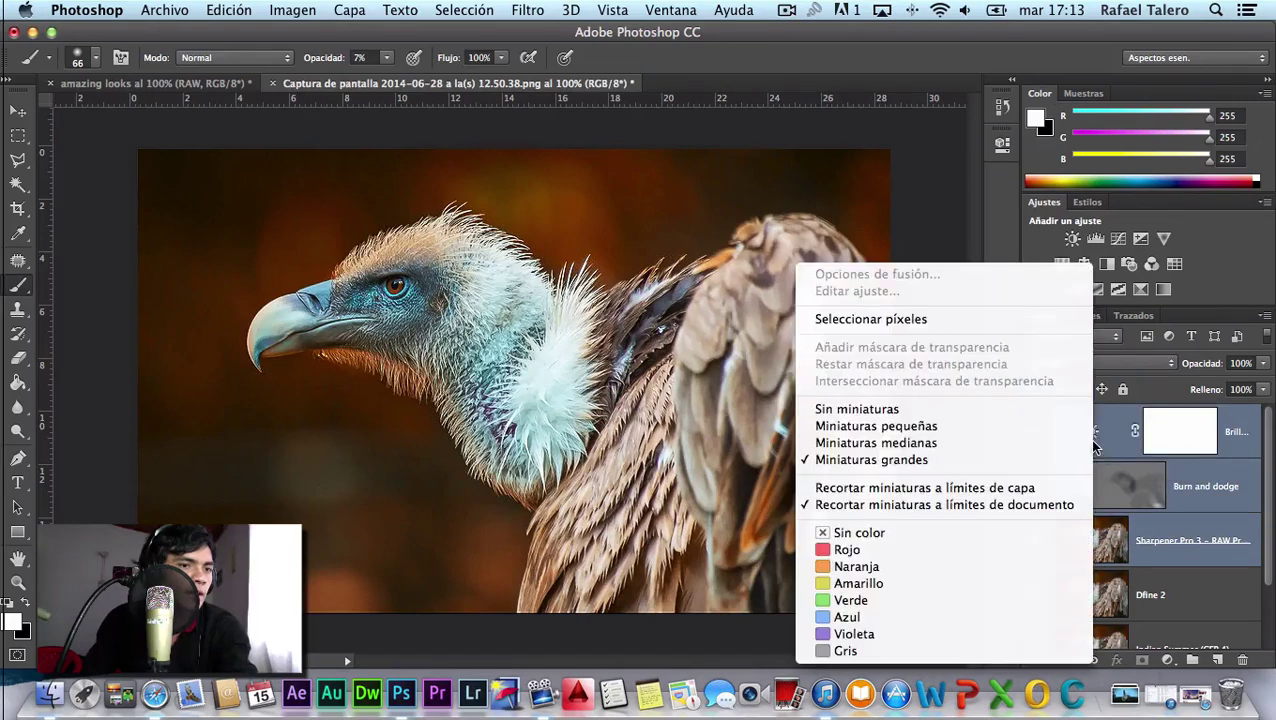
pyautogui.rightClick(1203, 493)
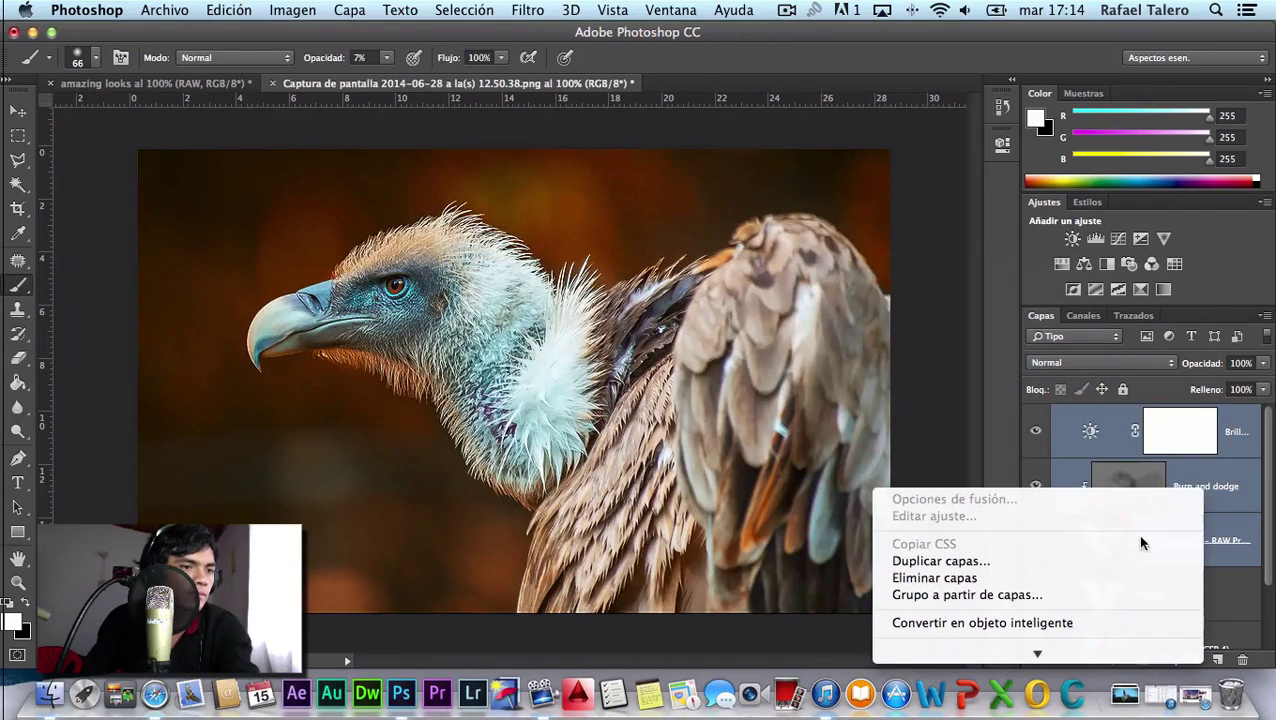
pyautogui.moveTo(1037, 653)
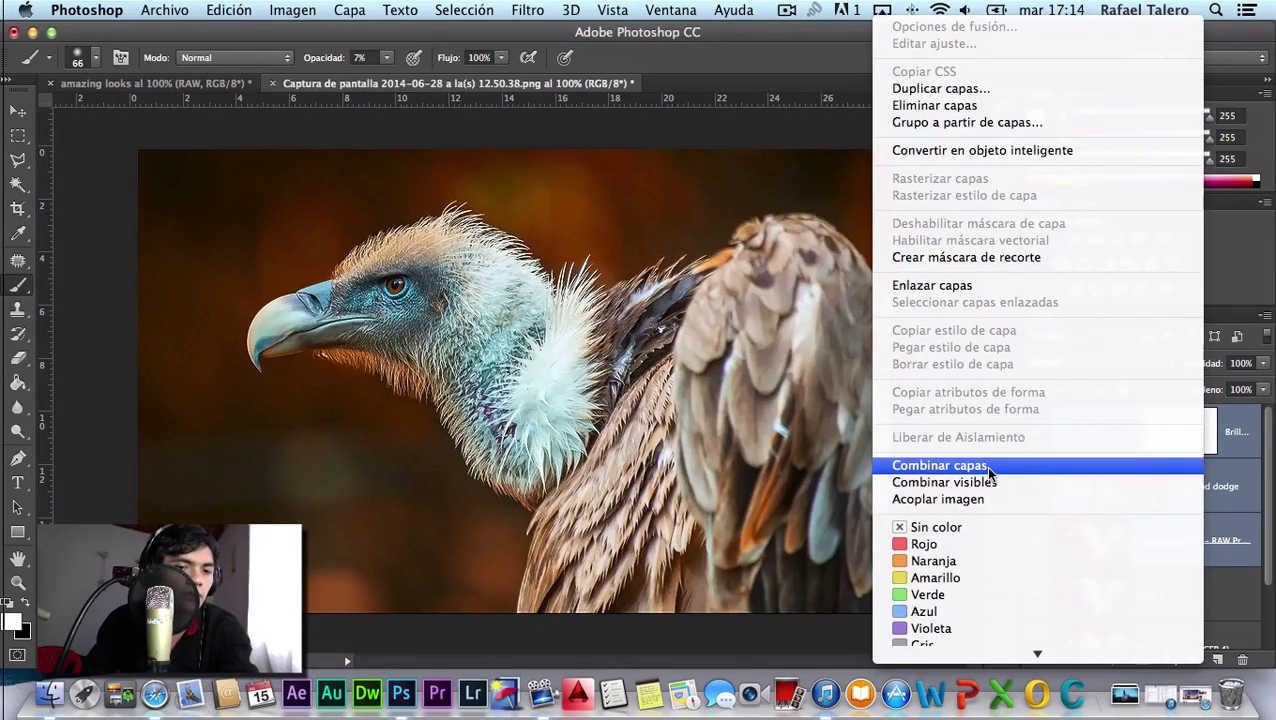
pyautogui.click(988, 468)
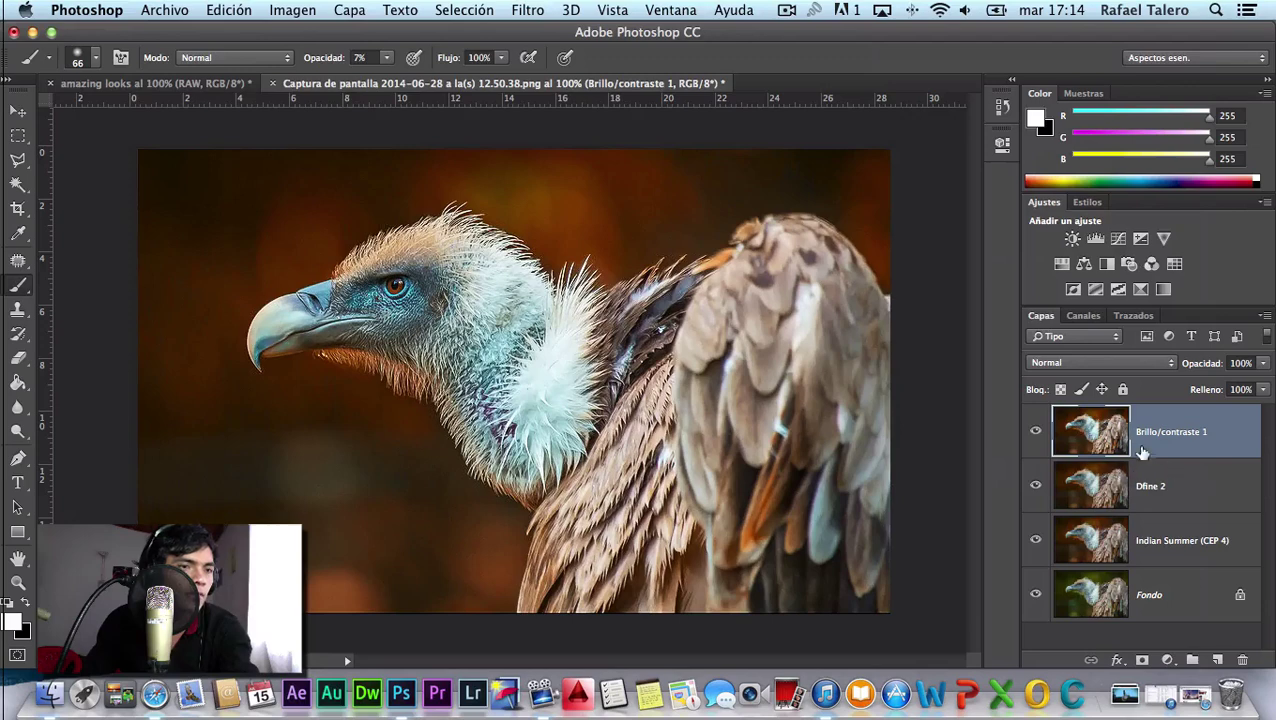
# Open Filtro > Pintura al óleo enlarged and try stylization 10, cleanliness and brush scale.
pyautogui.click(545, 10)
pyautogui.moveTo(560, 251)
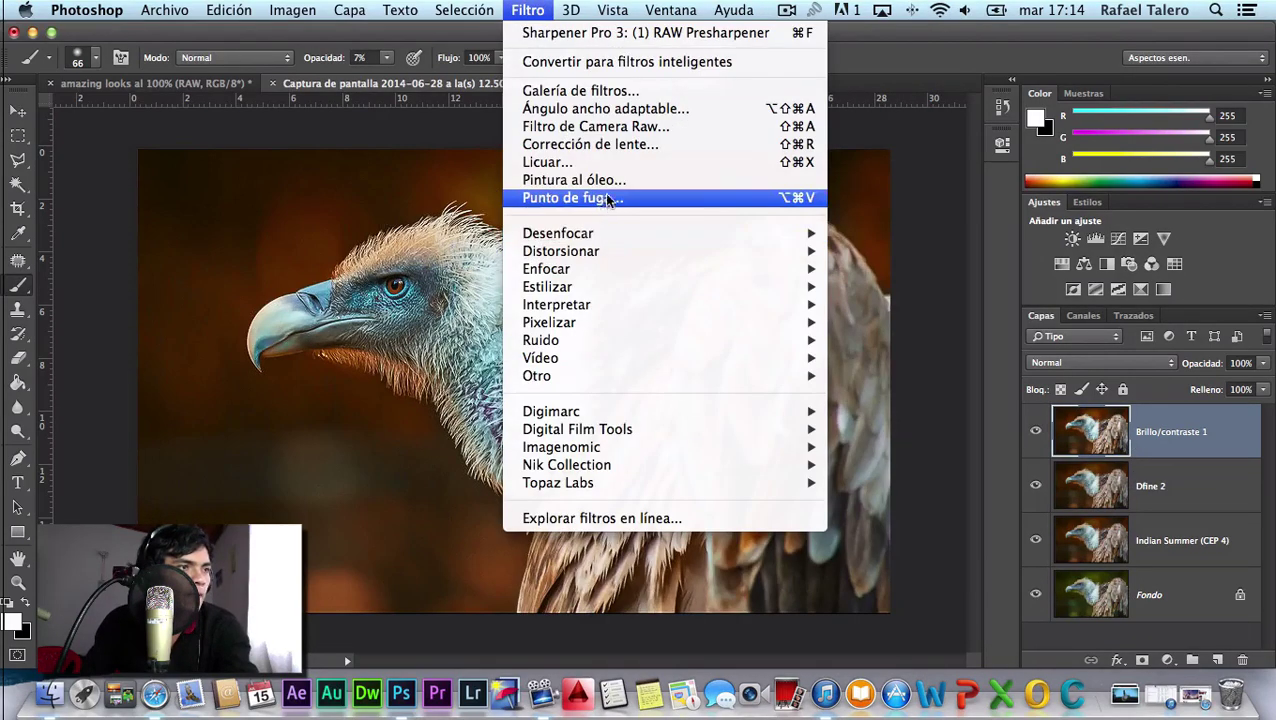
pyautogui.click(575, 180)
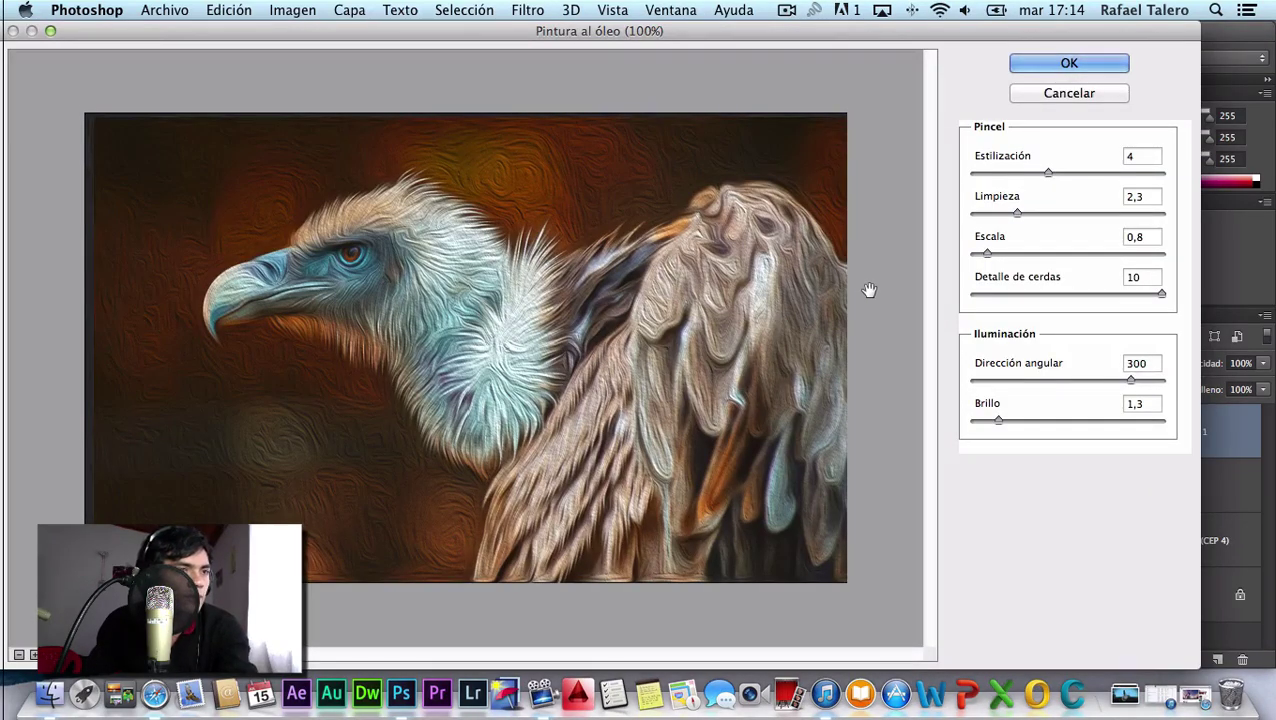
pyautogui.click(50, 31)
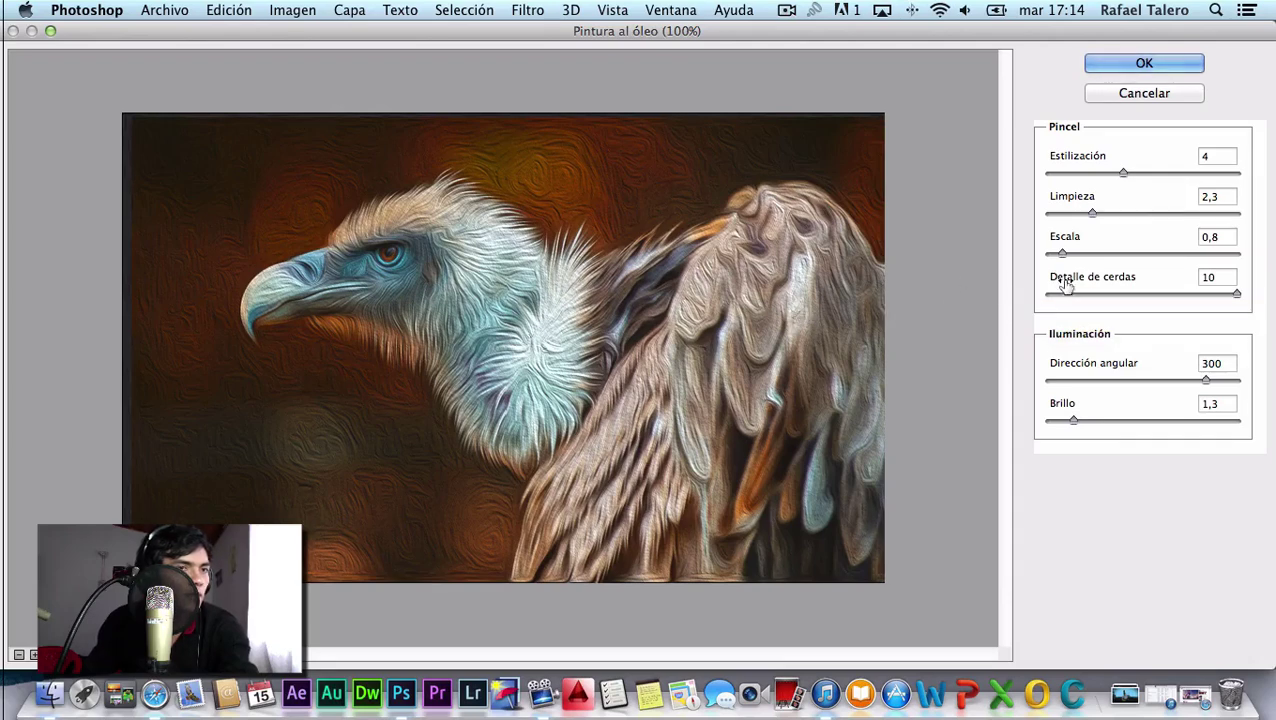
pyautogui.moveTo(1122, 175)
pyautogui.mouseDown()
pyautogui.moveTo(1082, 171)
pyautogui.moveTo(1239, 175)
pyautogui.mouseUp()
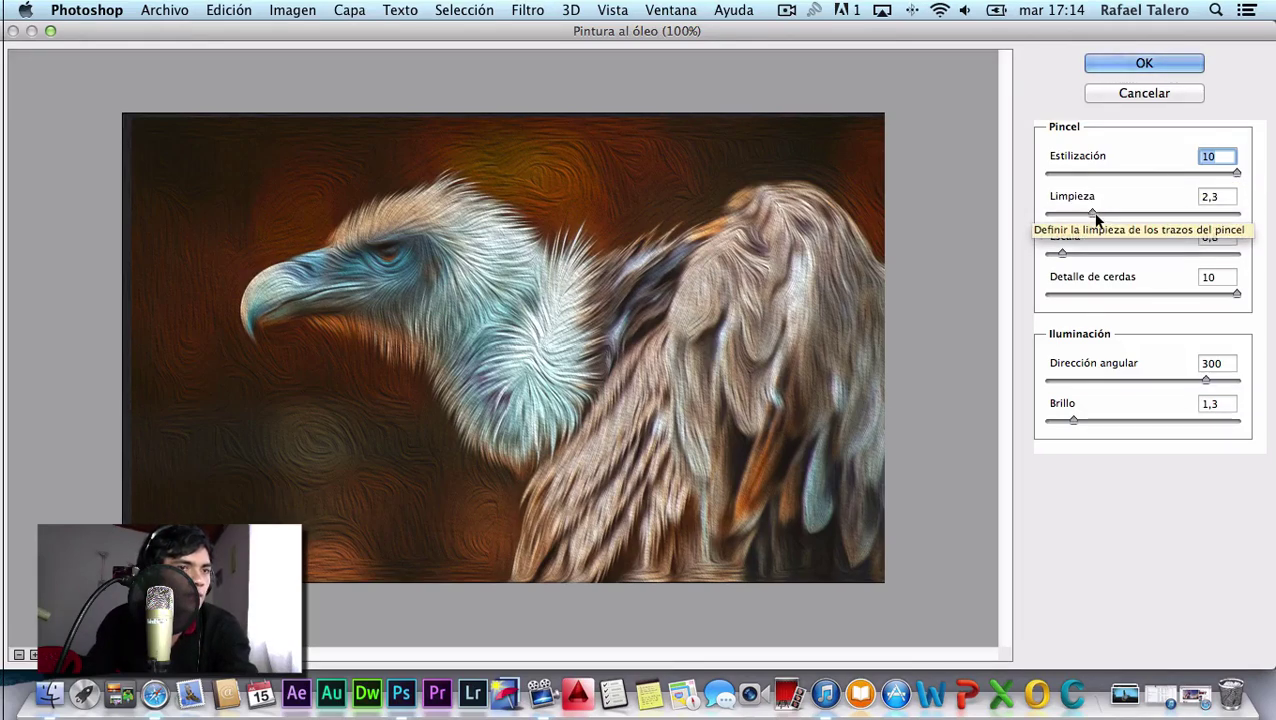
pyautogui.moveTo(1090, 213); pyautogui.dragTo(1197, 215)
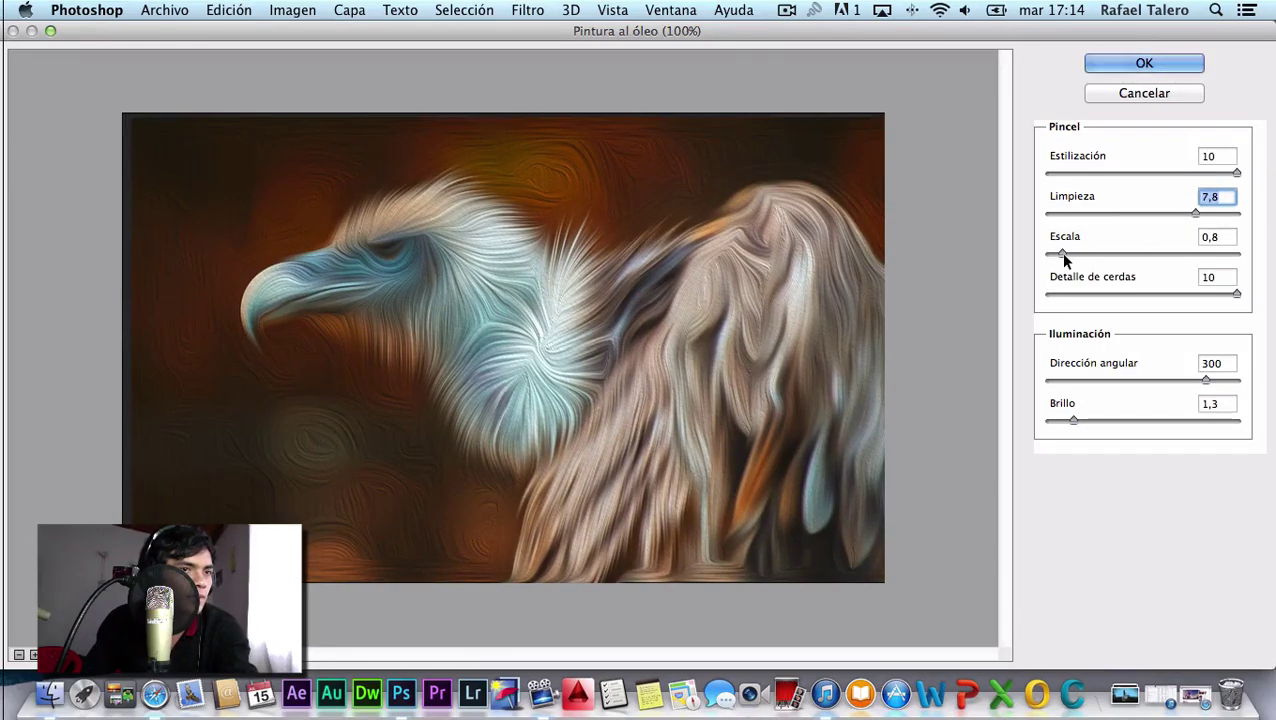
pyautogui.moveTo(1061, 253)
pyautogui.mouseDown()
pyautogui.moveTo(1239, 256)
pyautogui.moveTo(1097, 255)
pyautogui.moveTo(1199, 270)
pyautogui.moveTo(1179, 270)
pyautogui.mouseUp()
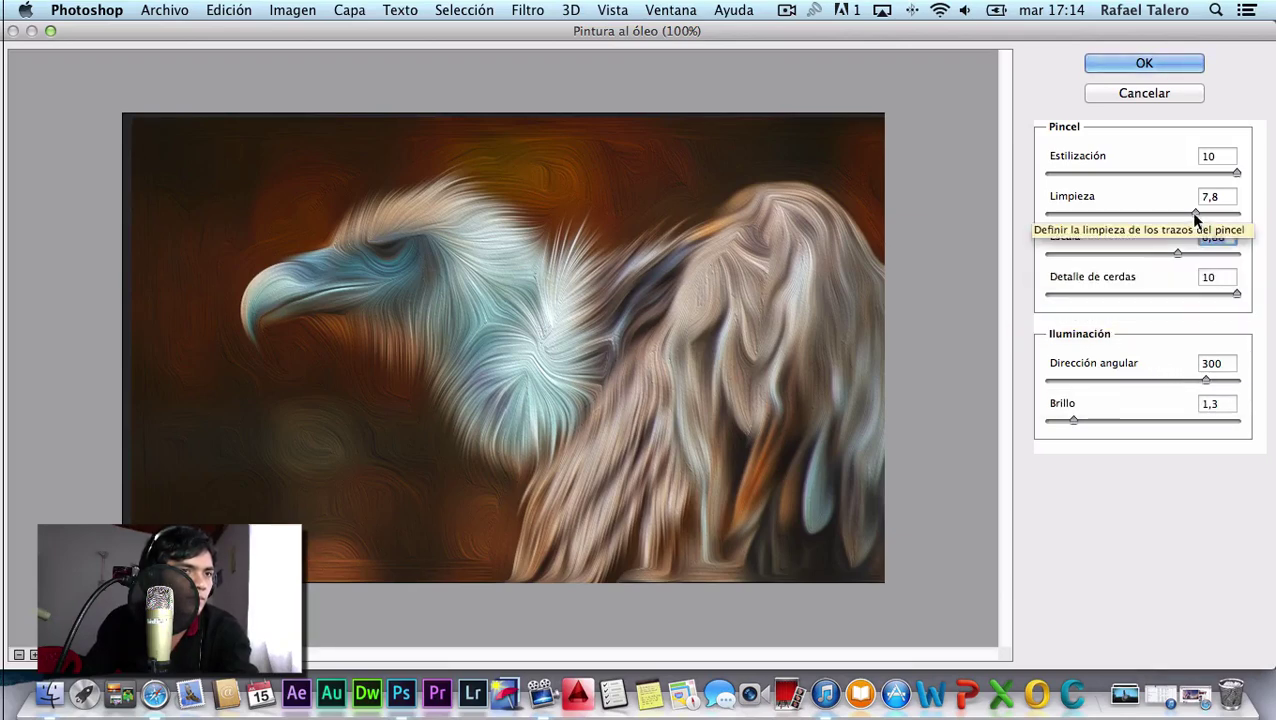
pyautogui.moveTo(1176, 252)
pyautogui.mouseDown()
pyautogui.moveTo(1022, 258)
pyautogui.moveTo(1081, 253)
pyautogui.moveTo(1071, 296)
pyautogui.moveTo(1186, 307)
pyautogui.mouseUp()
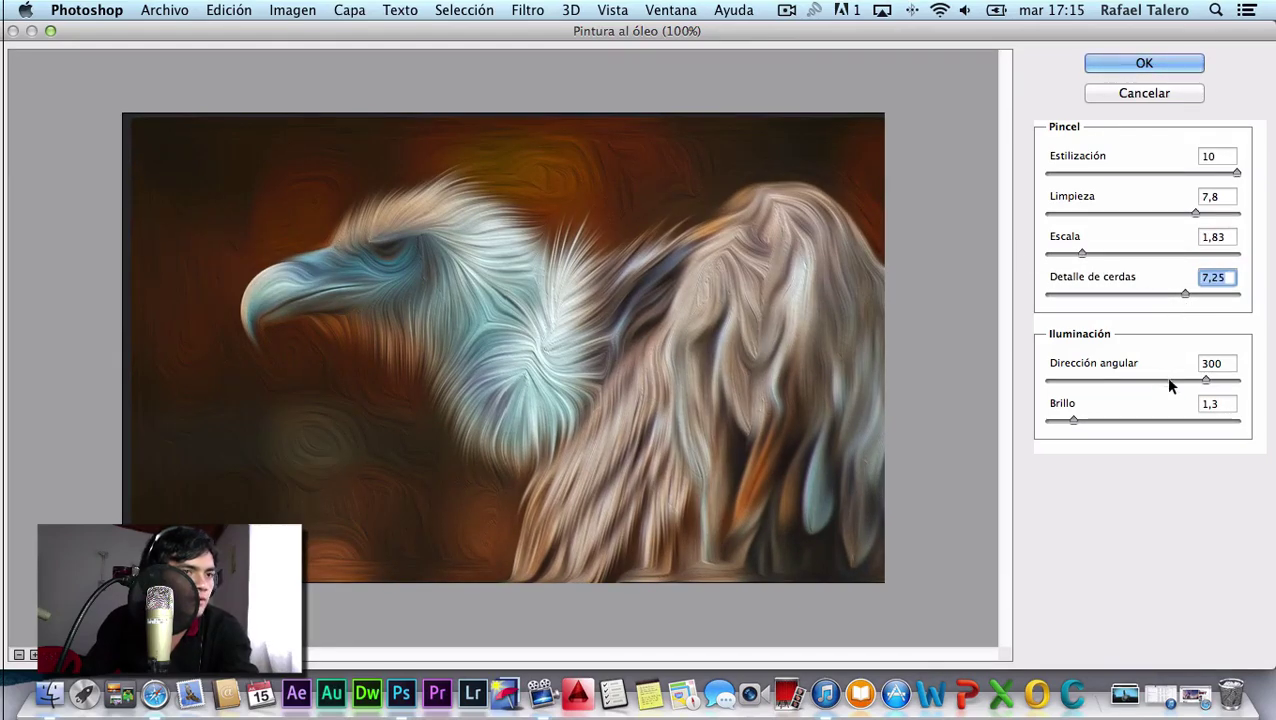
# Experiment with shine, scale 1,49, bristle detail 6,05 and lighting angle 187,2.
pyautogui.moveTo(1204, 385)
pyautogui.mouseDown()
pyautogui.moveTo(1068, 373)
pyautogui.moveTo(1248, 393)
pyautogui.mouseUp()
pyautogui.moveTo(1081, 424)
pyautogui.mouseDown()
pyautogui.moveTo(1150, 421)
pyautogui.moveTo(1024, 427)
pyautogui.mouseUp()
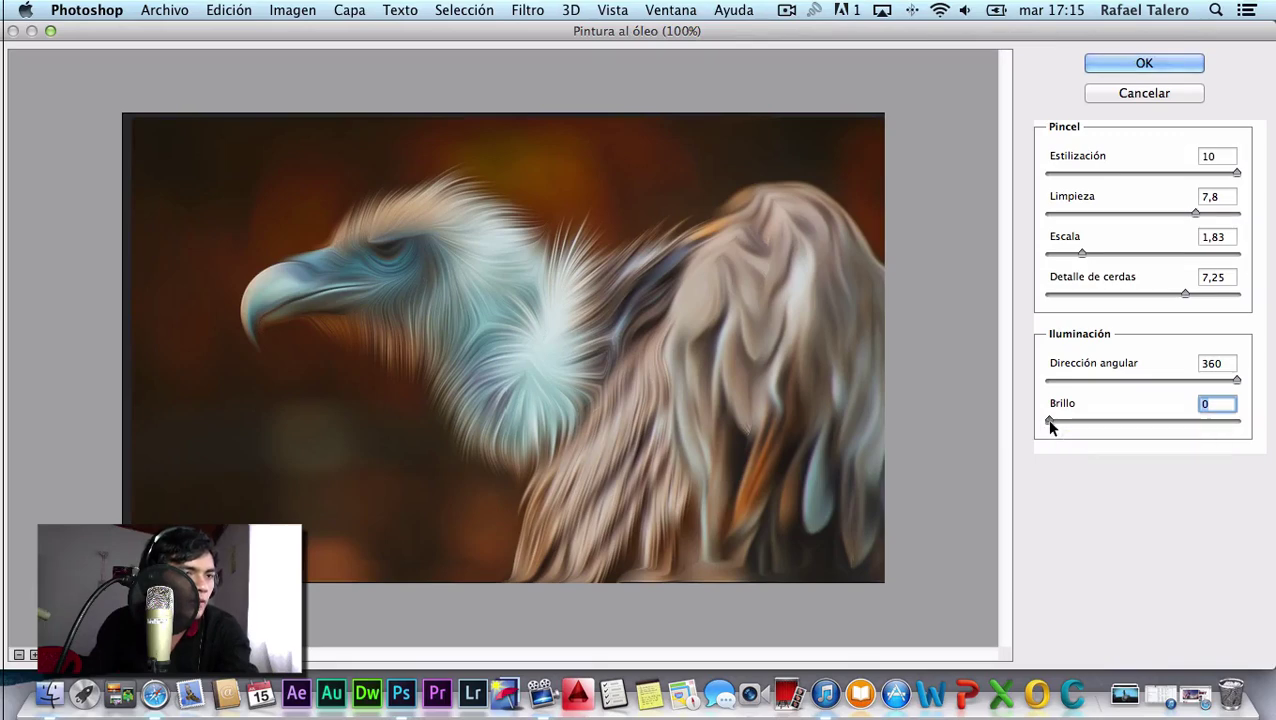
pyautogui.moveTo(1044, 423)
pyautogui.mouseDown()
pyautogui.moveTo(1033, 418)
pyautogui.moveTo(1139, 432)
pyautogui.mouseUp()
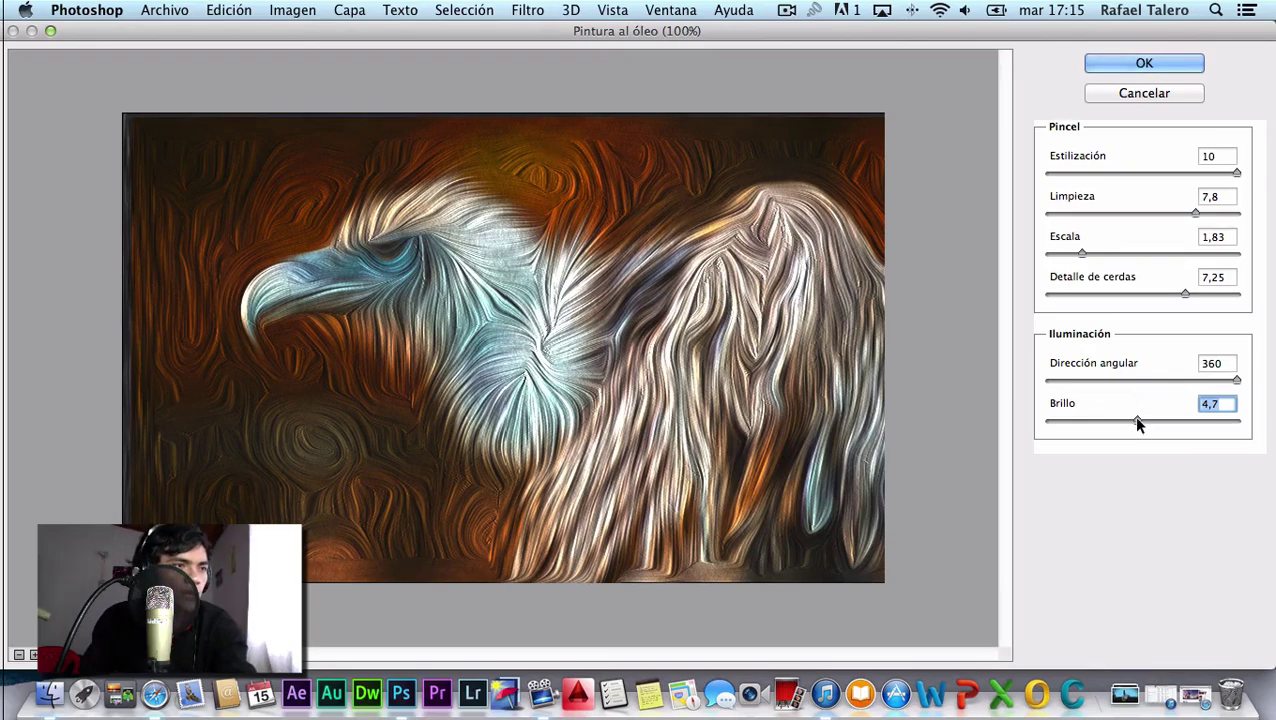
pyautogui.moveTo(1137, 419); pyautogui.dragTo(1048, 421)
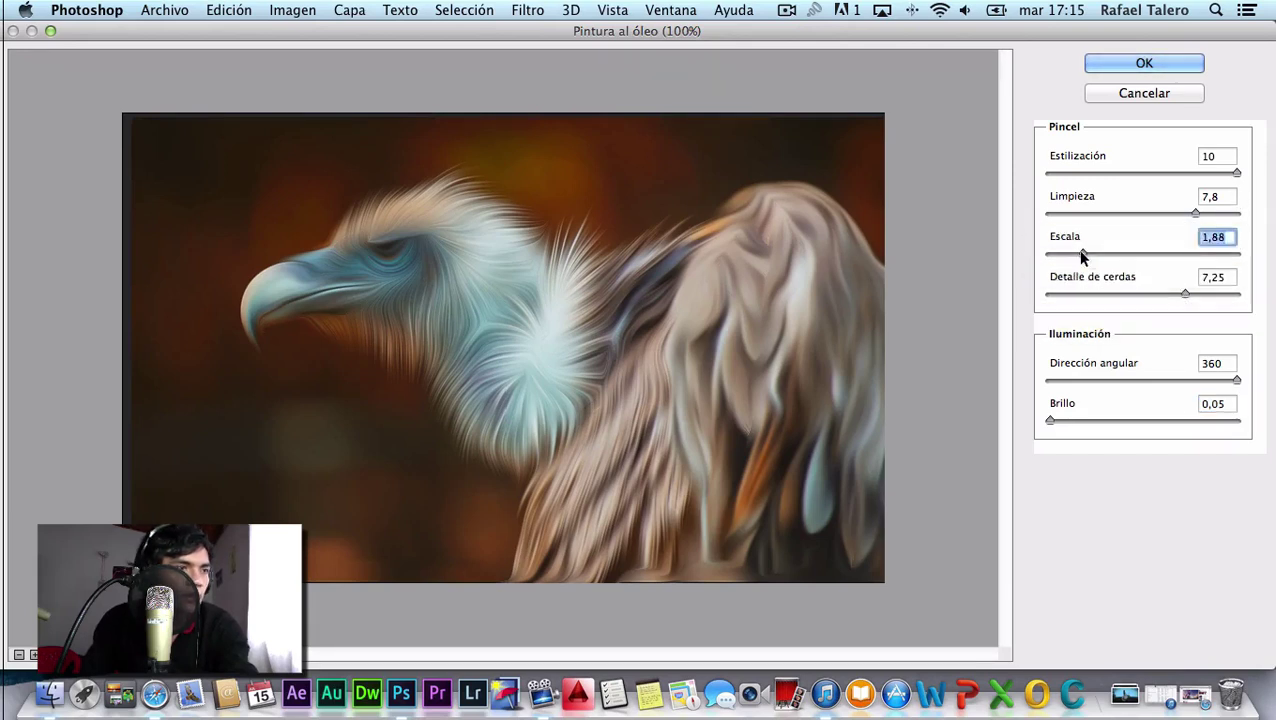
pyautogui.moveTo(1081, 254); pyautogui.dragTo(1180, 255)
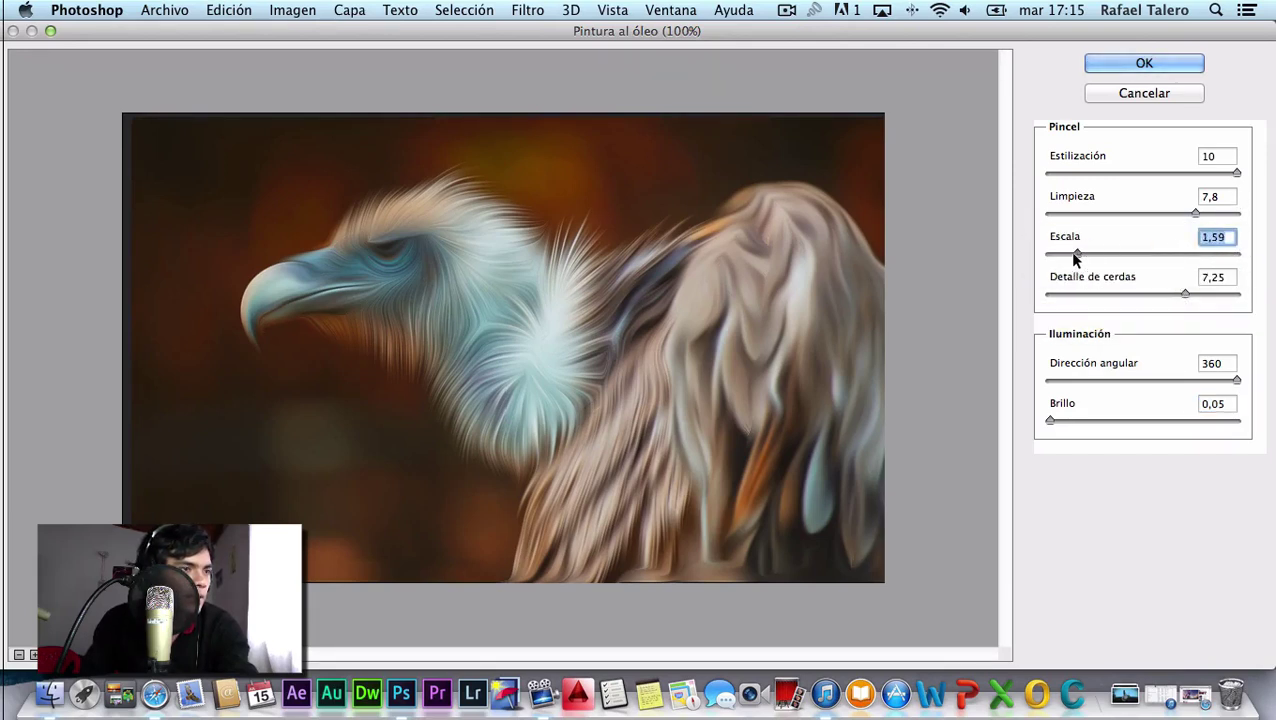
pyautogui.moveTo(1188, 294); pyautogui.dragTo(1178, 294)
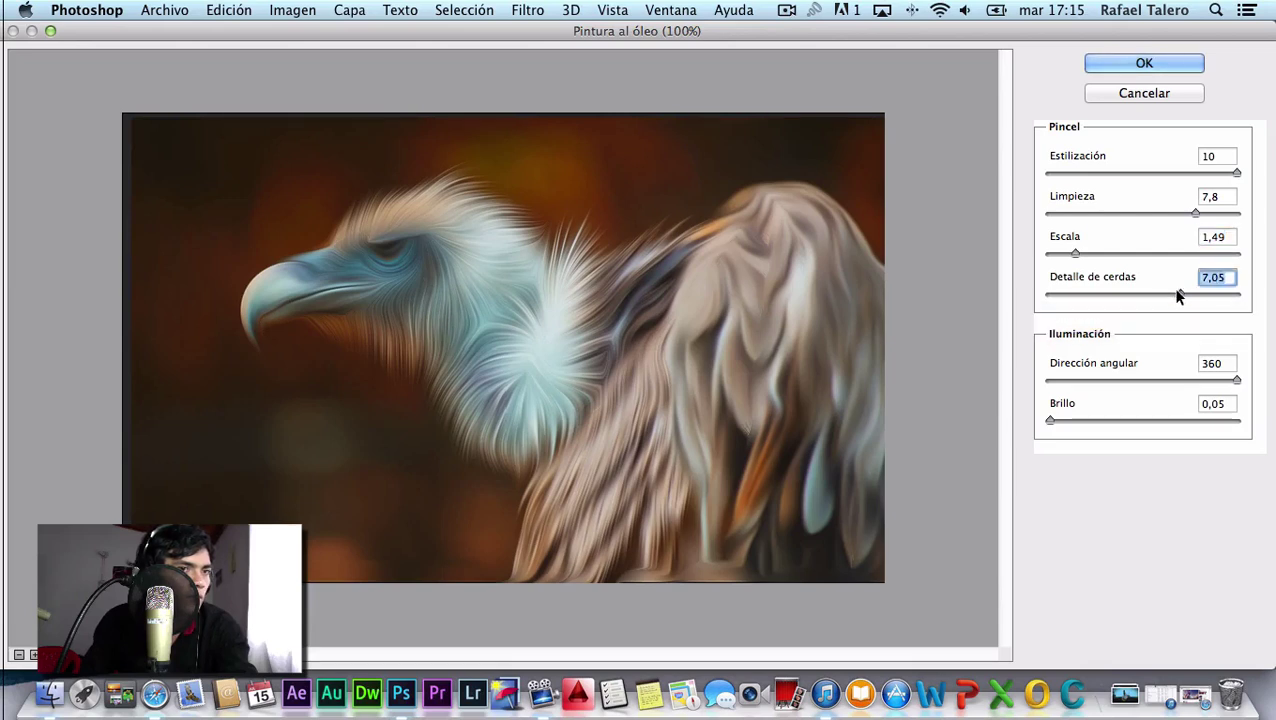
pyautogui.click(1154, 295)
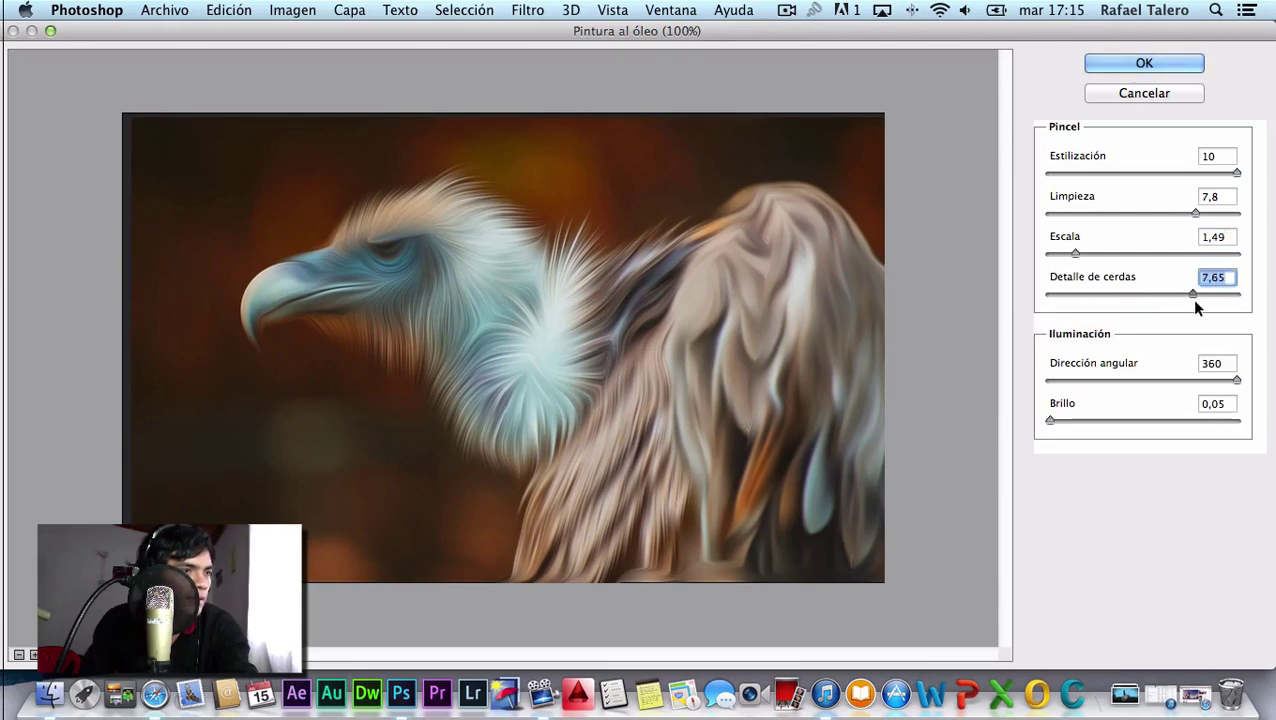
pyautogui.click(1234, 381)
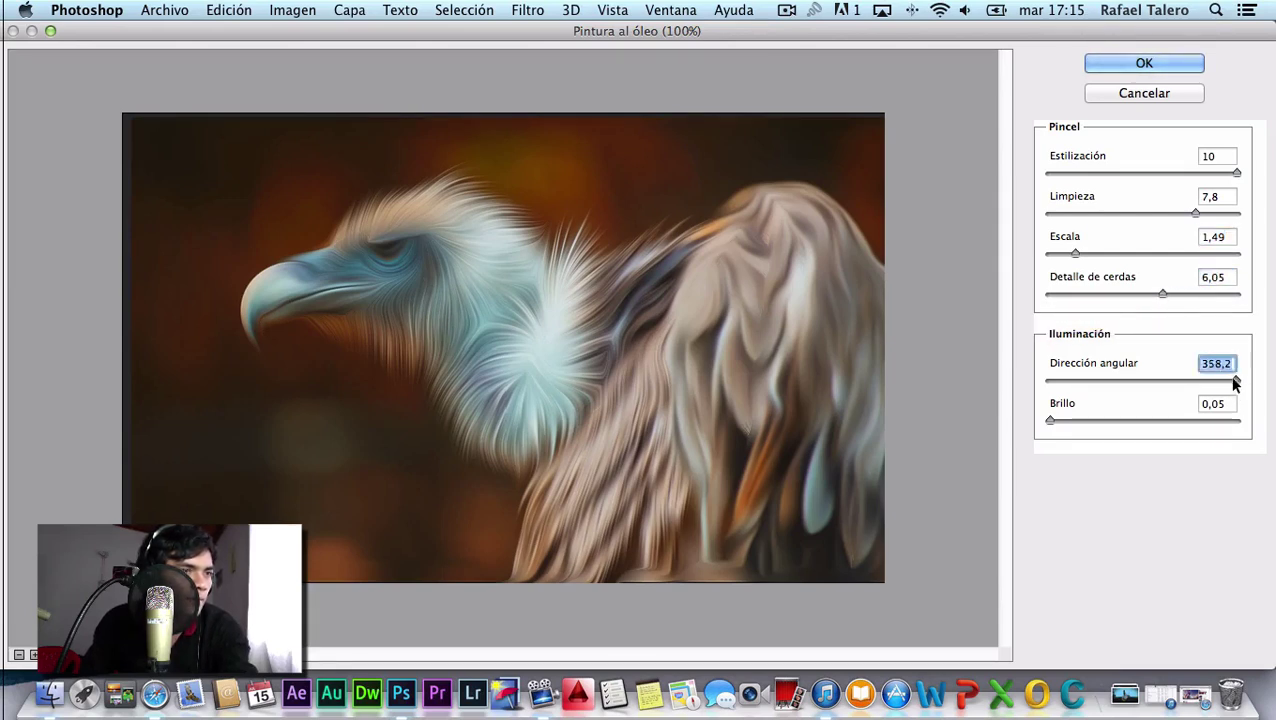
pyautogui.moveTo(1068, 380)
pyautogui.mouseDown()
pyautogui.moveTo(1194, 379)
pyautogui.moveTo(1147, 380)
pyautogui.mouseUp()
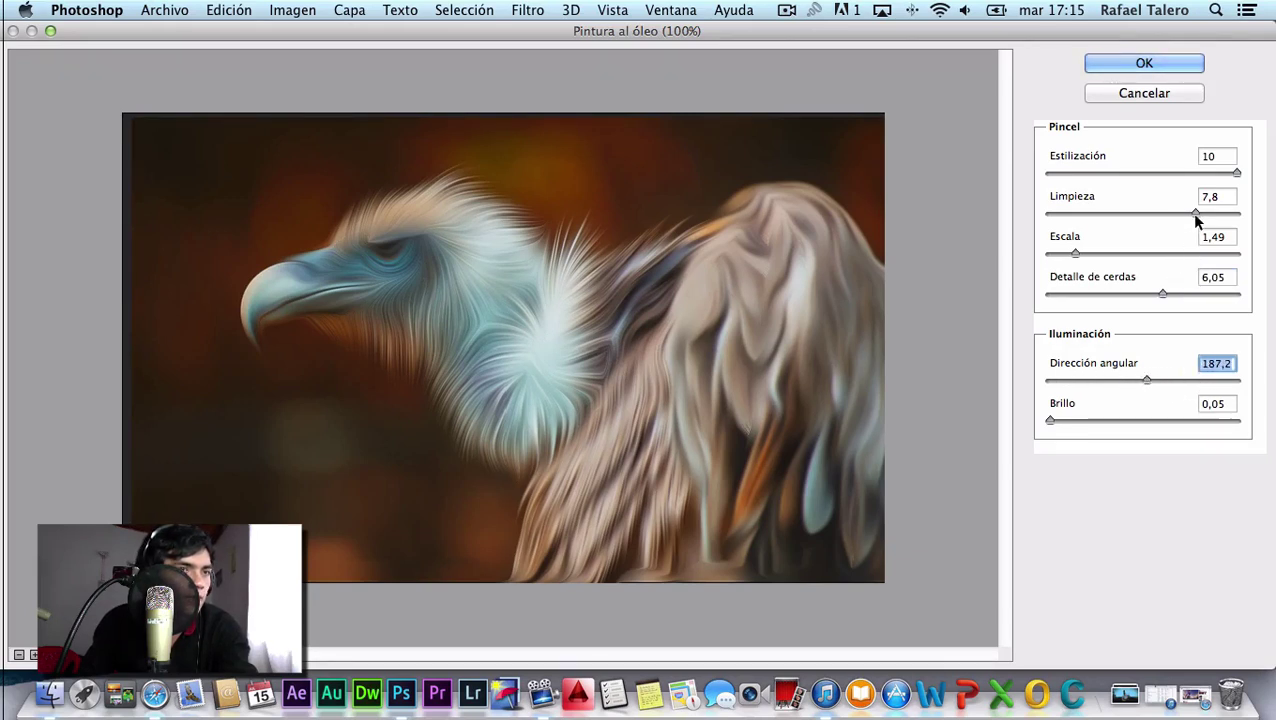
pyautogui.moveTo(1194, 214)
pyautogui.mouseDown()
pyautogui.moveTo(1044, 213)
pyautogui.moveTo(1237, 229)
pyautogui.moveTo(1068, 213)
pyautogui.mouseUp()
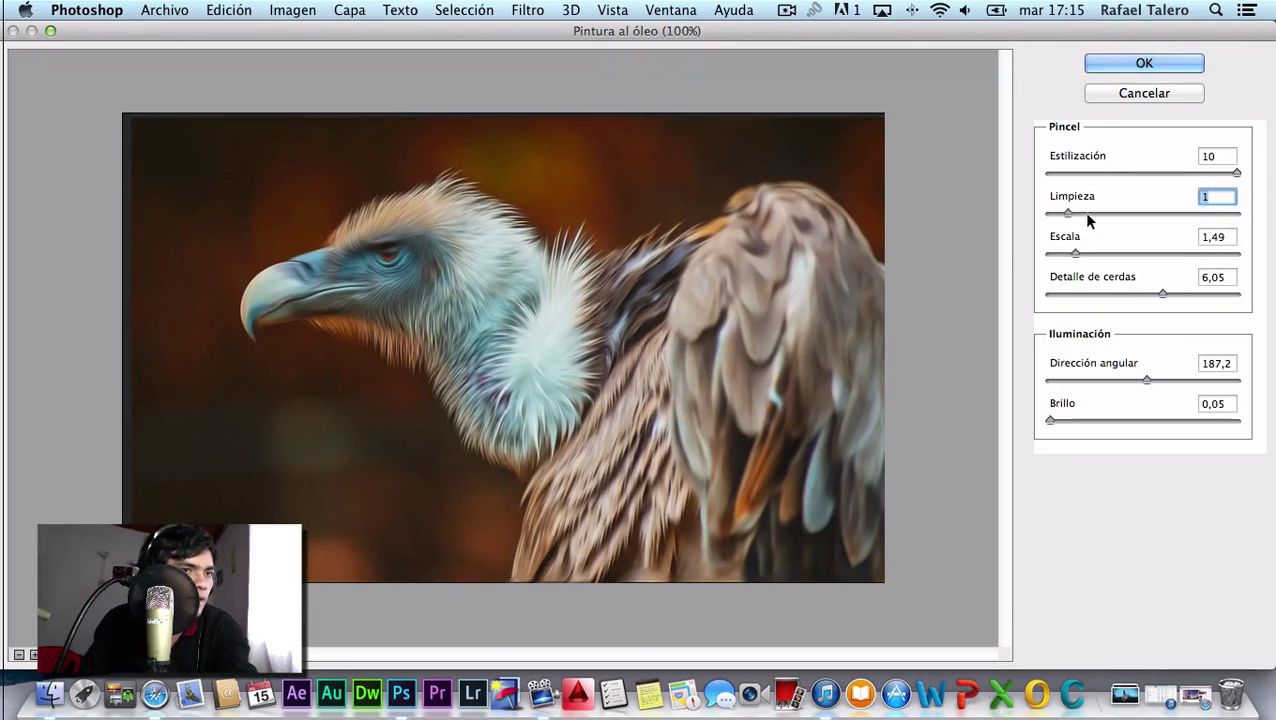
# Rework the Oil Paint stylization, cleanliness, bristle detail, scale and lighting angle sliders.
pyautogui.moveTo(1068, 213); pyautogui.dragTo(1117, 214)
pyautogui.moveTo(1236, 172)
pyautogui.mouseDown()
pyautogui.moveTo(1147, 174)
pyautogui.moveTo(1159, 214)
pyautogui.moveTo(1225, 213)
pyautogui.moveTo(1105, 214)
pyautogui.mouseUp()
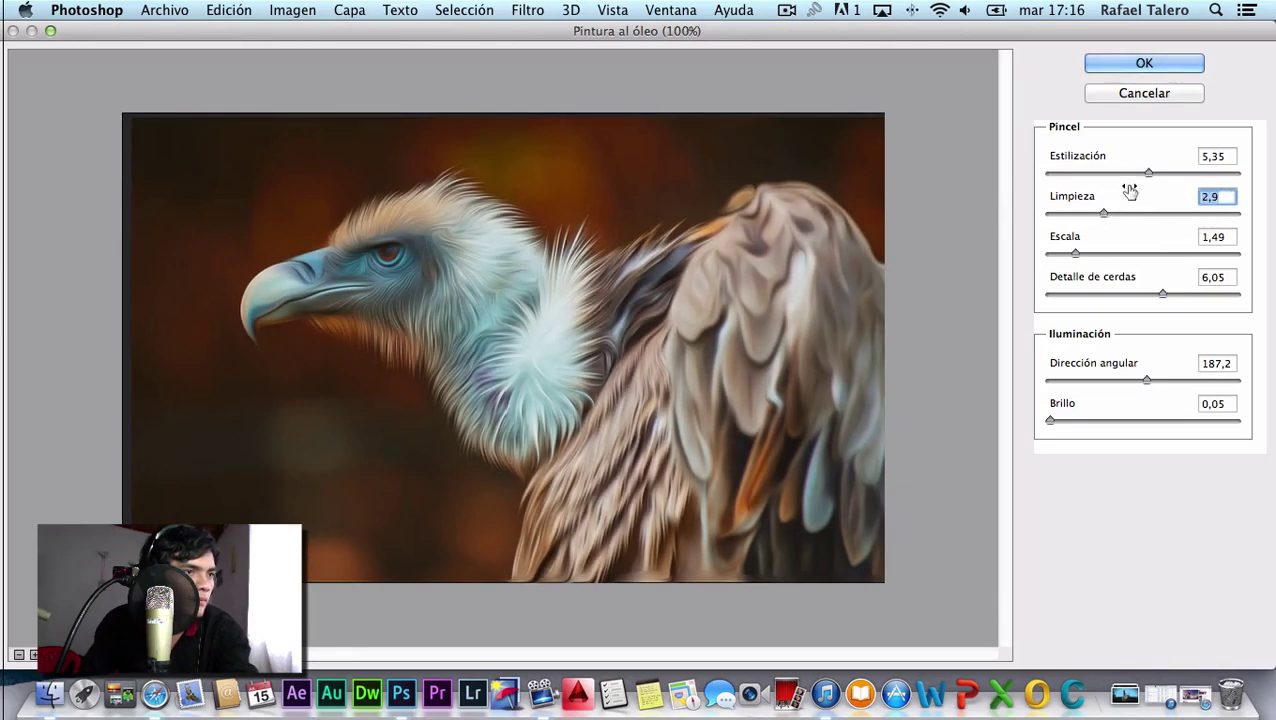
pyautogui.moveTo(1146, 175)
pyautogui.mouseDown()
pyautogui.moveTo(1190, 176)
pyautogui.moveTo(1097, 178)
pyautogui.moveTo(1138, 176)
pyautogui.moveTo(1116, 176)
pyautogui.moveTo(1108, 218)
pyautogui.moveTo(1185, 214)
pyautogui.moveTo(1011, 208)
pyautogui.moveTo(1153, 213)
pyautogui.mouseUp()
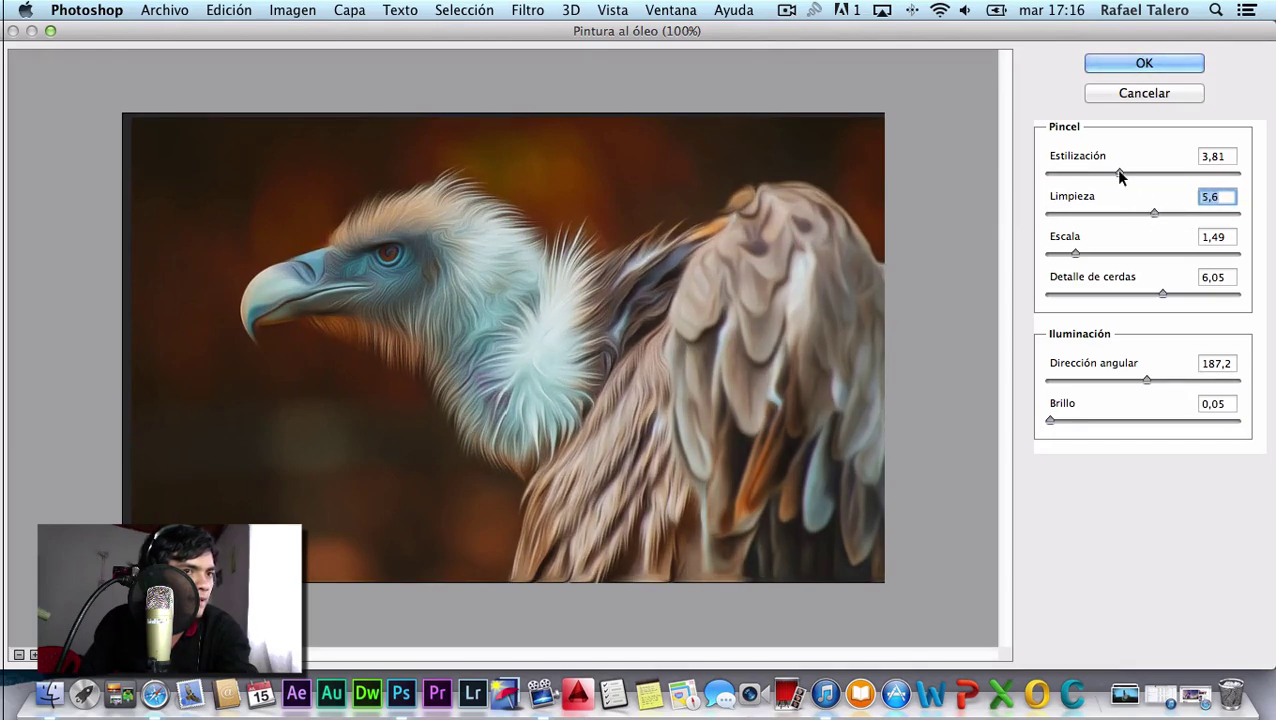
pyautogui.moveTo(1119, 171)
pyautogui.mouseDown()
pyautogui.moveTo(1092, 175)
pyautogui.moveTo(1132, 173)
pyautogui.moveTo(1119, 174)
pyautogui.moveTo(1139, 211)
pyautogui.moveTo(1126, 214)
pyautogui.mouseUp()
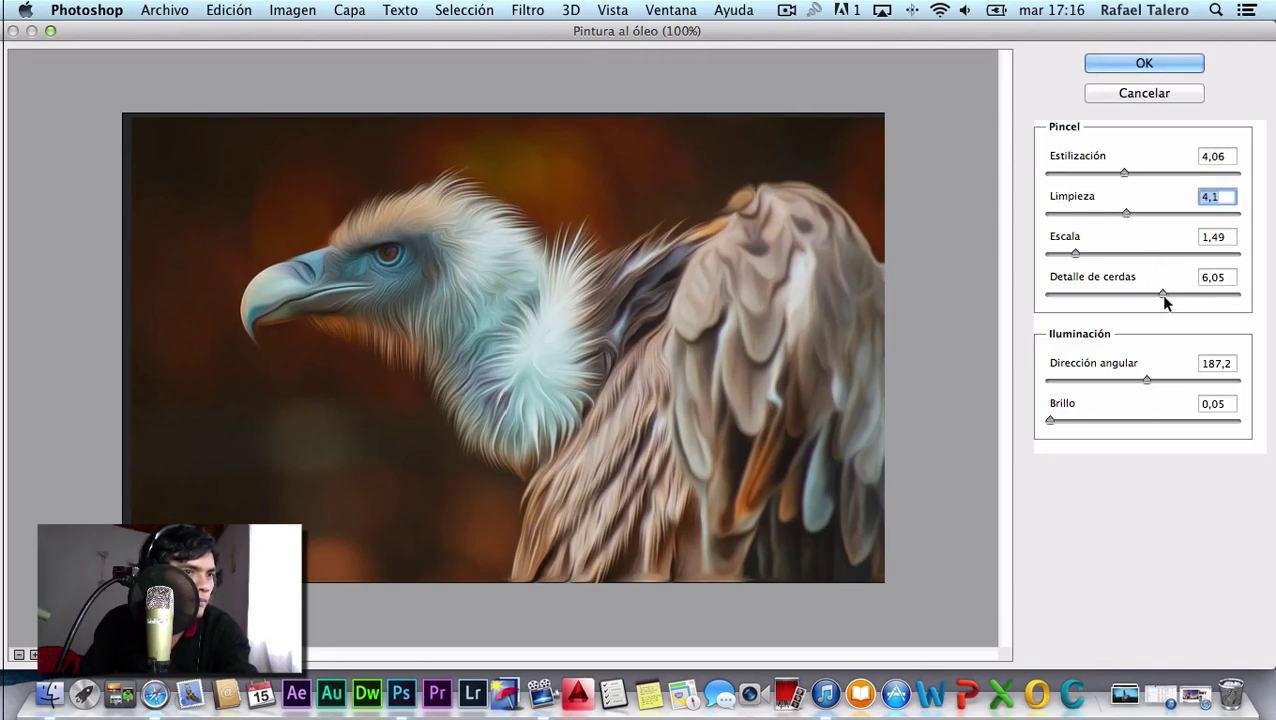
pyautogui.moveTo(1162, 294)
pyautogui.mouseDown()
pyautogui.moveTo(1131, 295)
pyautogui.moveTo(1256, 296)
pyautogui.moveTo(1210, 293)
pyautogui.mouseUp()
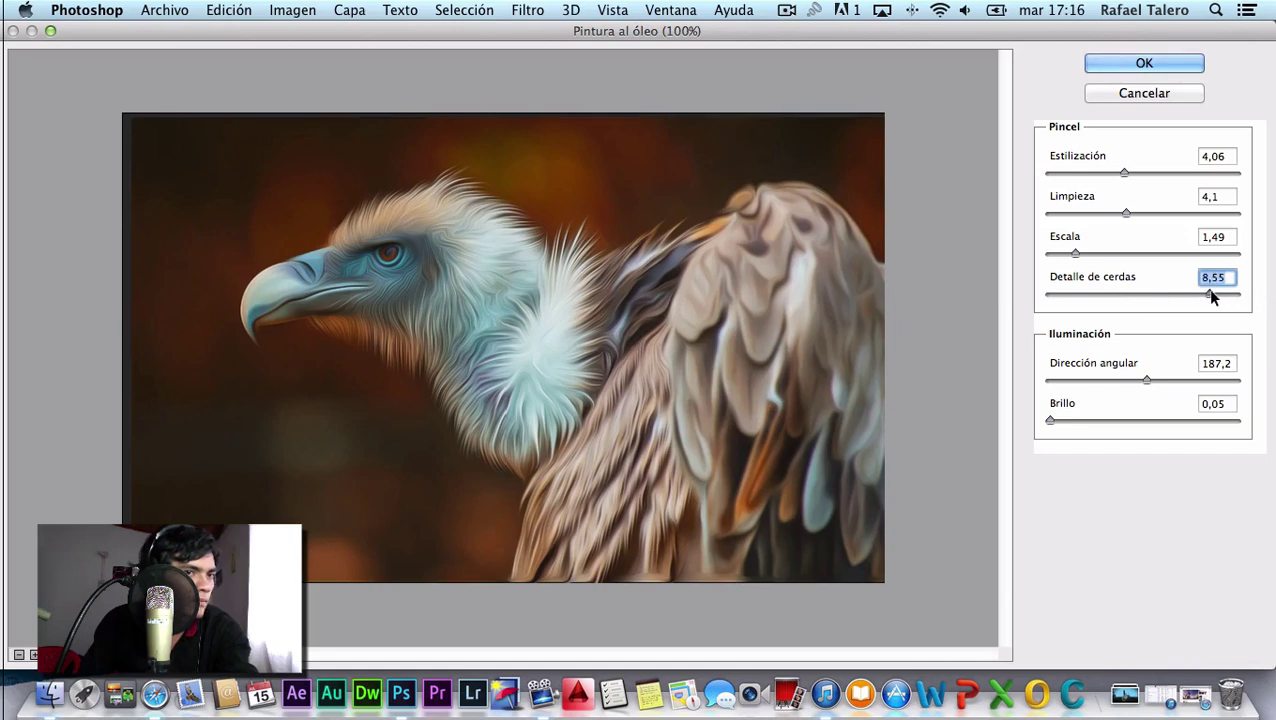
pyautogui.moveTo(1075, 253)
pyautogui.mouseDown()
pyautogui.moveTo(1064, 251)
pyautogui.moveTo(1159, 253)
pyautogui.mouseUp()
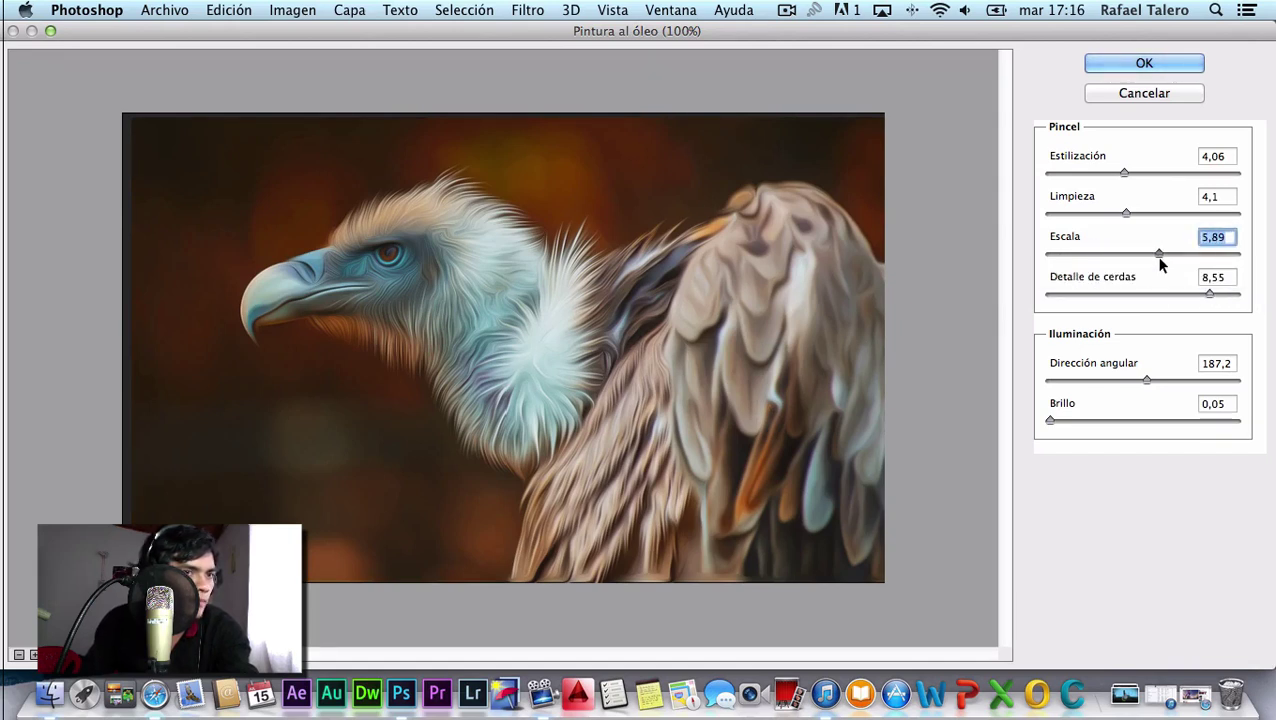
pyautogui.moveTo(1148, 382)
pyautogui.mouseDown()
pyautogui.moveTo(1194, 378)
pyautogui.moveTo(1128, 380)
pyautogui.mouseUp()
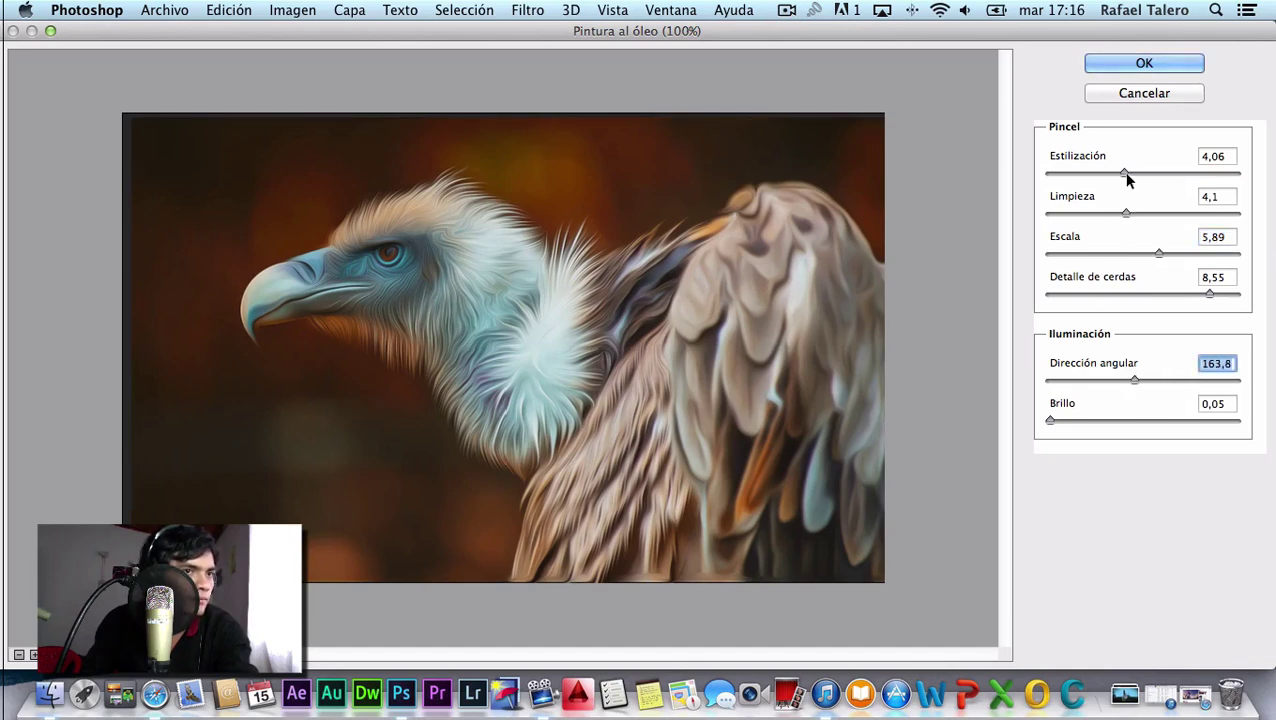
pyautogui.moveTo(1122, 172)
pyautogui.mouseDown()
pyautogui.moveTo(1152, 174)
pyautogui.moveTo(1051, 176)
pyautogui.moveTo(1223, 178)
pyautogui.moveTo(1197, 178)
pyautogui.mouseUp()
pyautogui.moveTo(1125, 216)
pyautogui.mouseDown()
pyautogui.moveTo(1162, 211)
pyautogui.moveTo(1059, 211)
pyautogui.moveTo(1114, 213)
pyautogui.mouseUp()
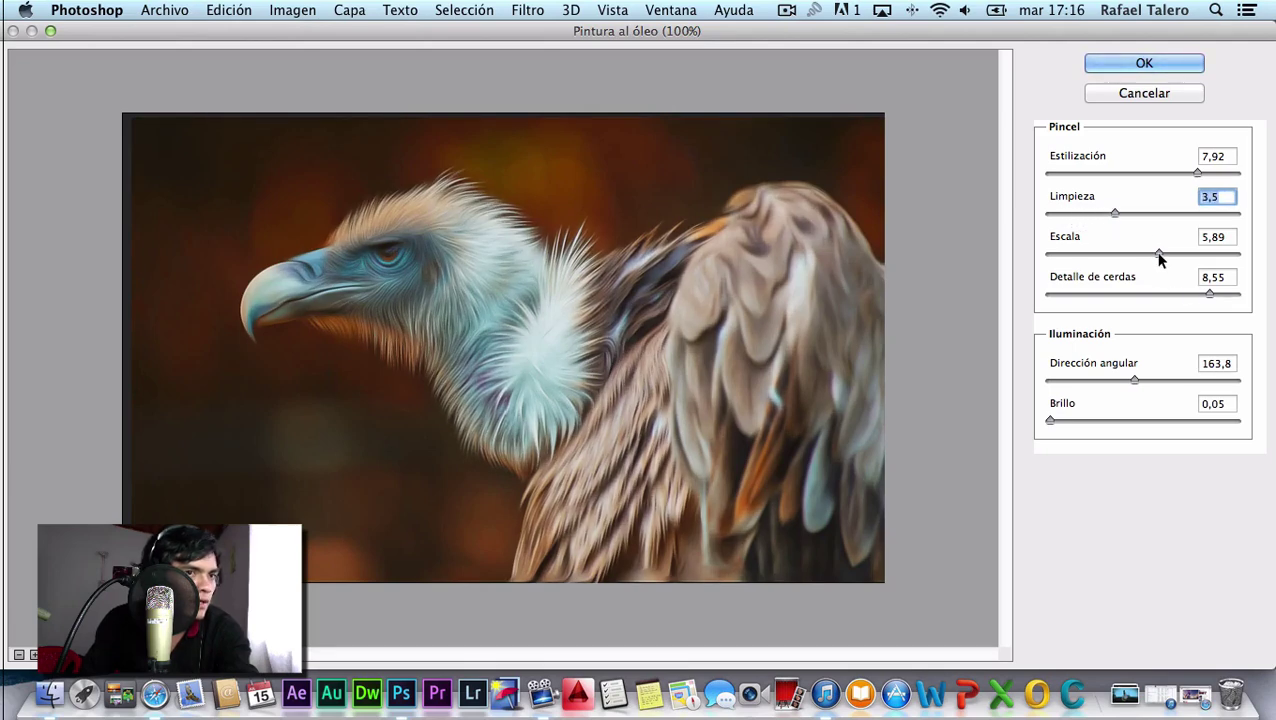
pyautogui.moveTo(1156, 254)
pyautogui.mouseDown()
pyautogui.moveTo(1114, 253)
pyautogui.moveTo(1193, 258)
pyautogui.moveTo(1078, 253)
pyautogui.mouseUp()
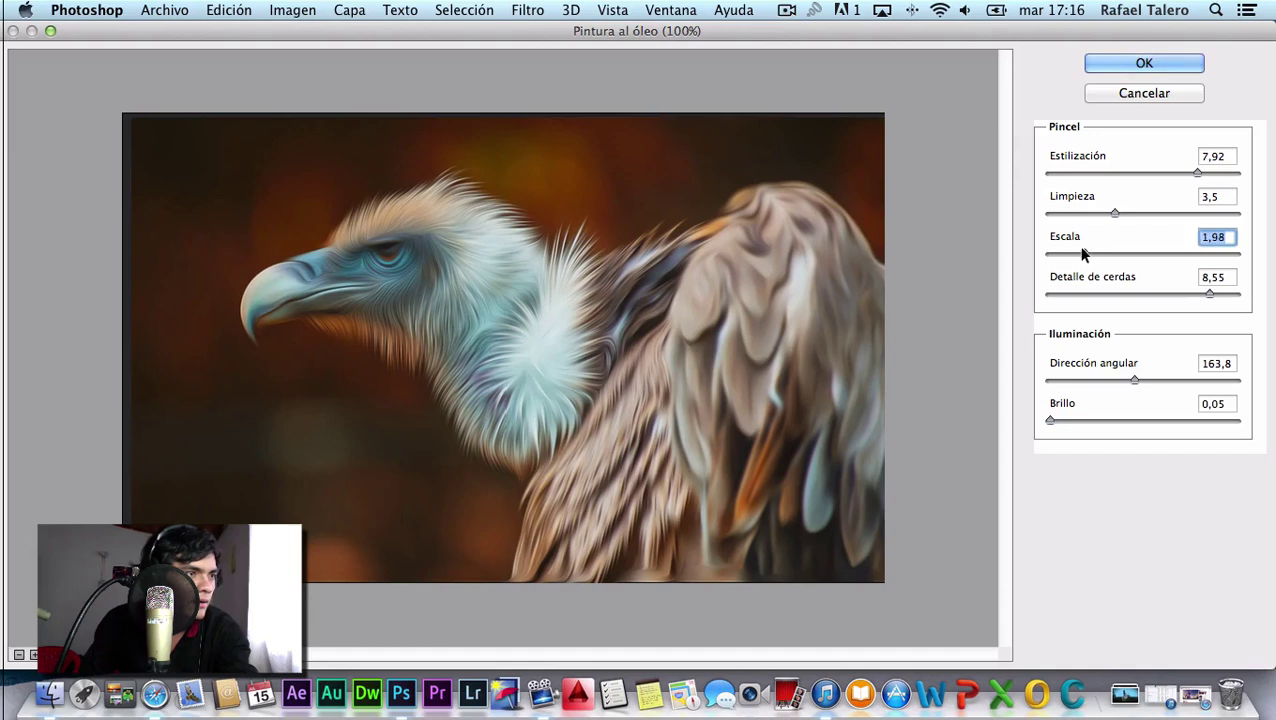
# Finalize stylization 5,4, scale 9,01, bristle detail 7,95, brightness 0,25, angle 295,2 and apply.
pyautogui.moveTo(1195, 172); pyautogui.dragTo(1149, 175)
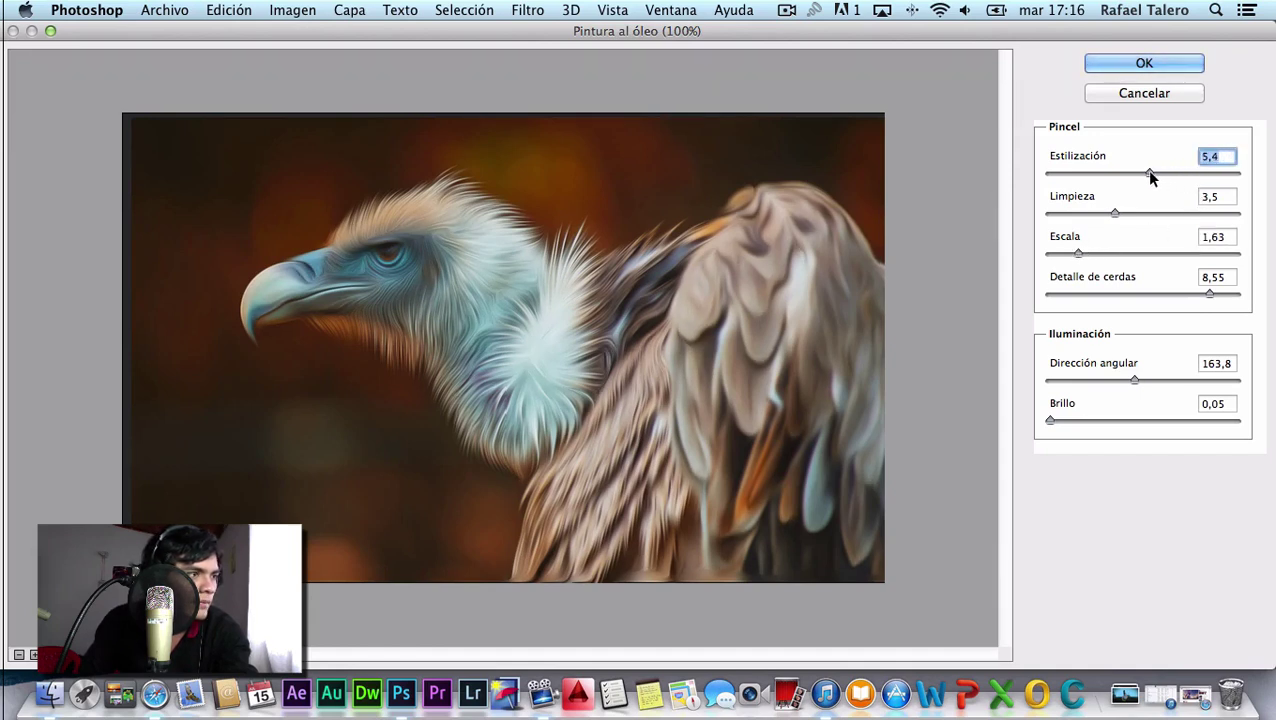
pyautogui.click(1078, 255)
pyautogui.moveTo(1078, 255)
pyautogui.mouseDown()
pyautogui.moveTo(1200, 285)
pyautogui.moveTo(1216, 265)
pyautogui.mouseUp()
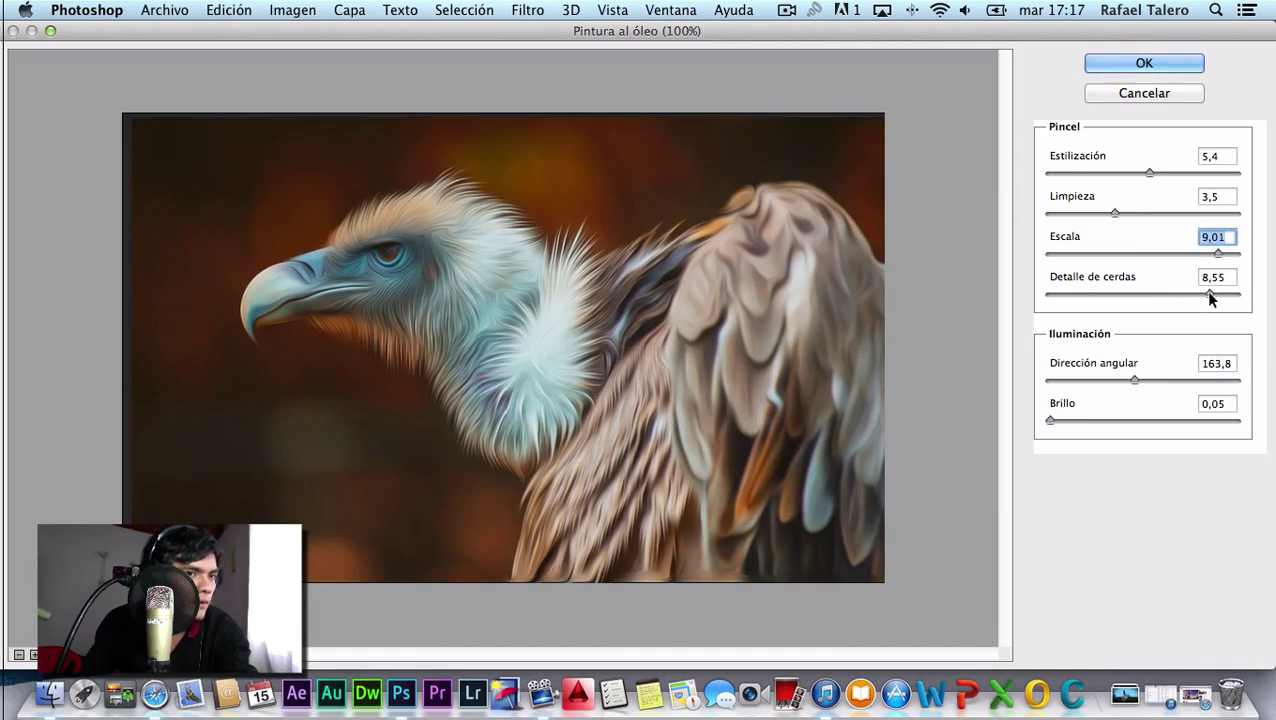
pyautogui.click(1204, 291)
pyautogui.moveTo(1210, 294); pyautogui.dragTo(1198, 294)
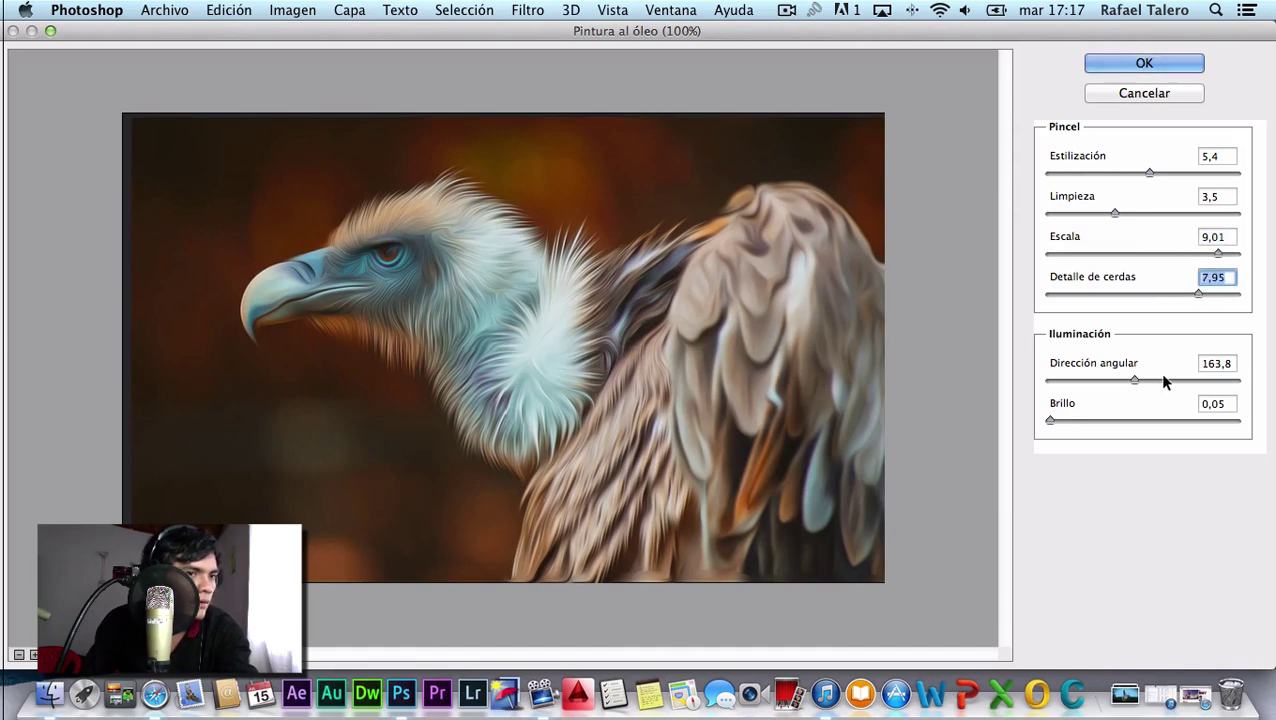
pyautogui.click(1050, 421)
pyautogui.moveTo(1050, 420); pyautogui.dragTo(1055, 420)
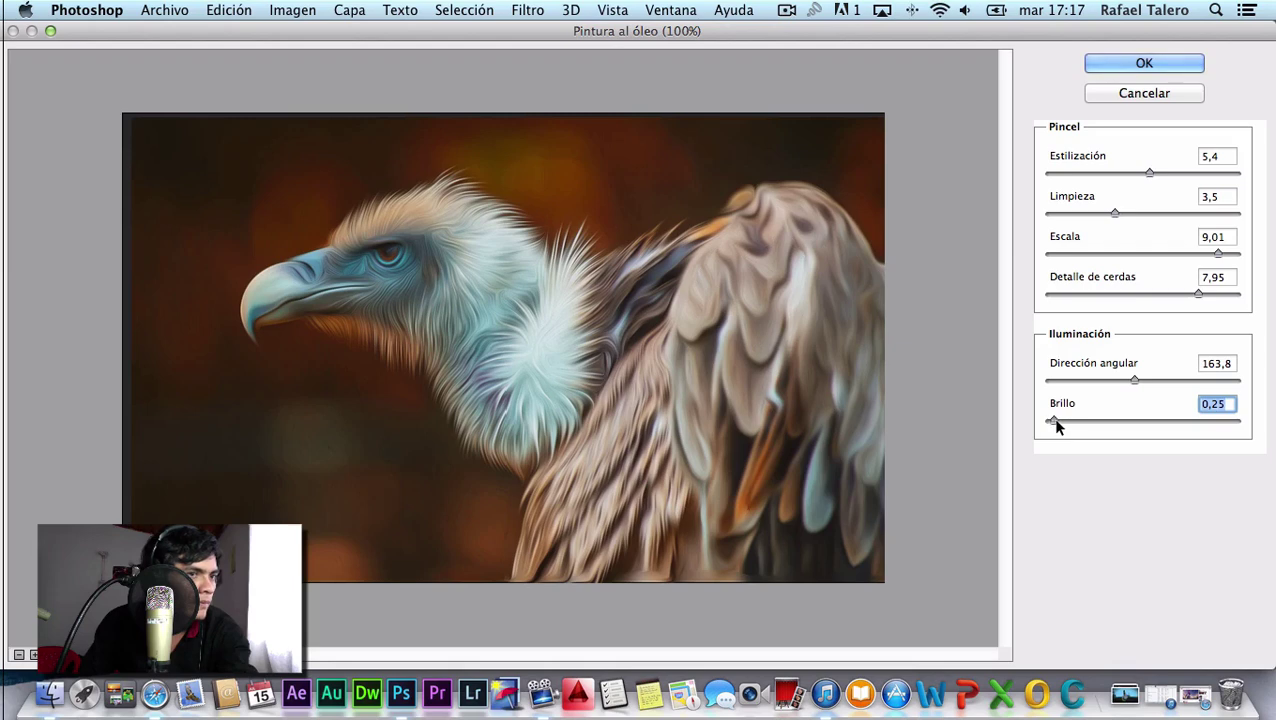
pyautogui.moveTo(1136, 381)
pyautogui.mouseDown()
pyautogui.moveTo(1091, 380)
pyautogui.moveTo(1205, 393)
pyautogui.moveTo(1196, 381)
pyautogui.mouseUp()
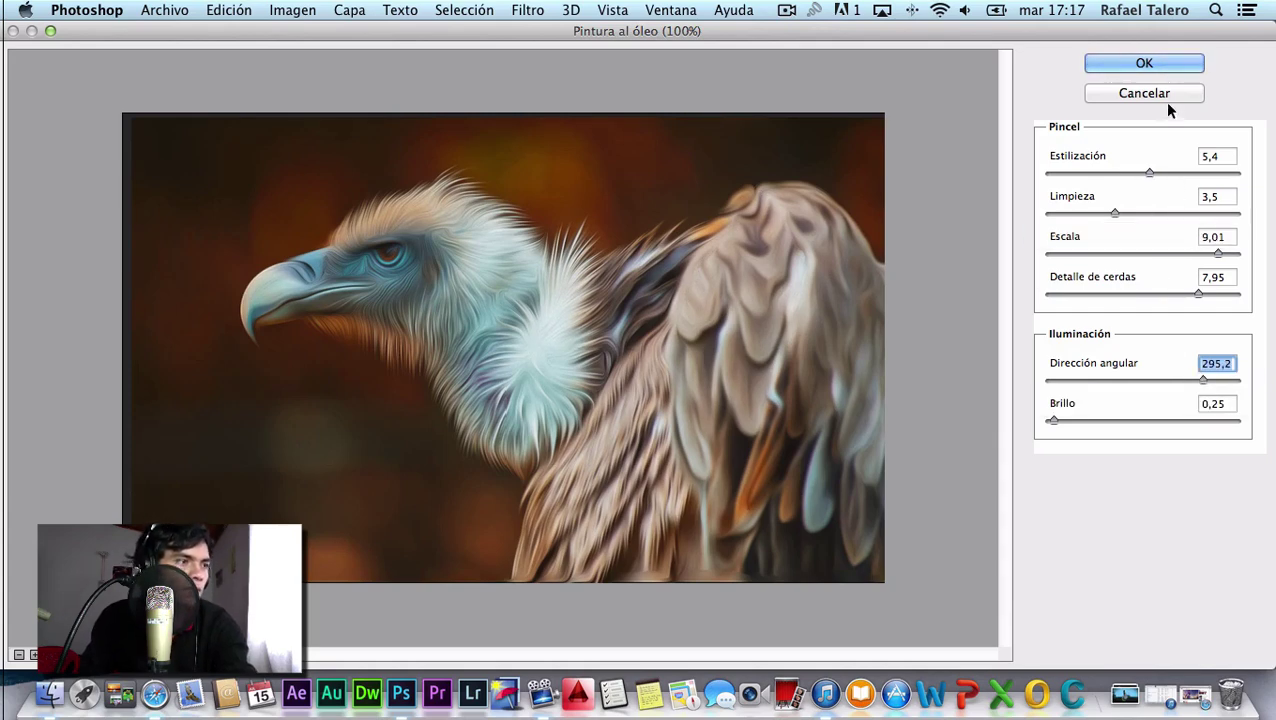
pyautogui.click(1150, 64)
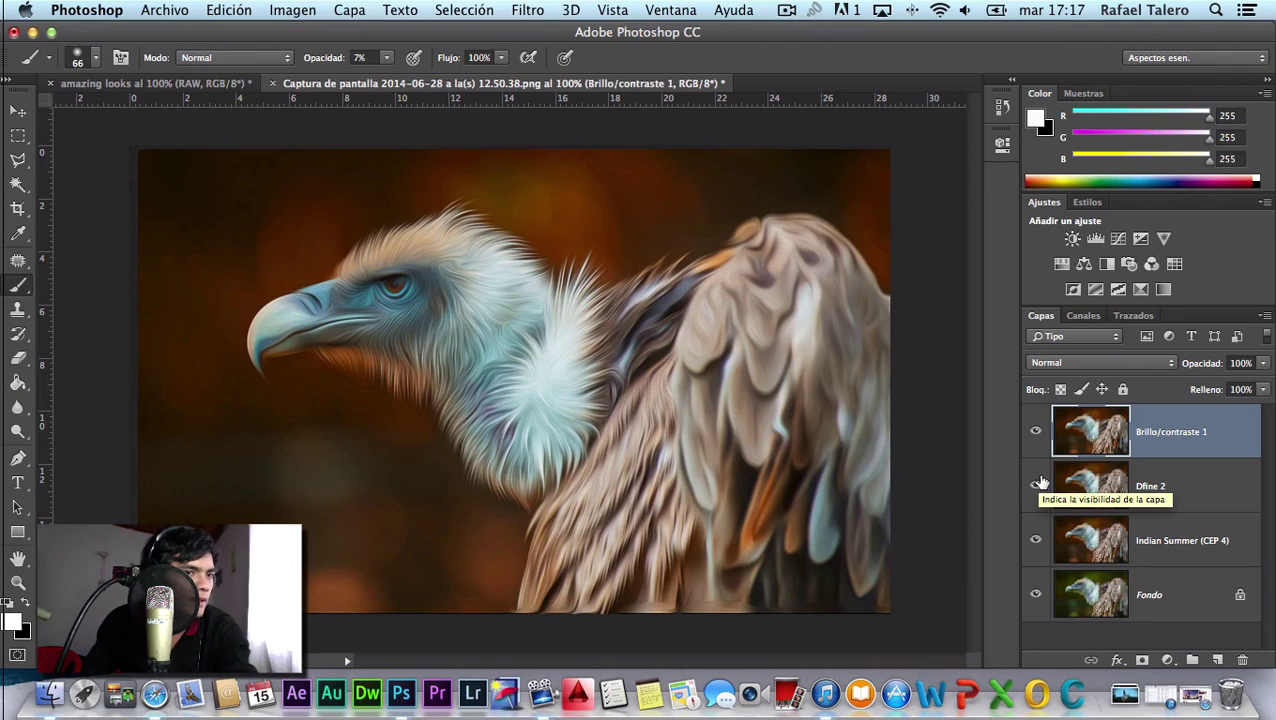
pyautogui.moveTo(1037, 437); pyautogui.dragTo(1038, 547)
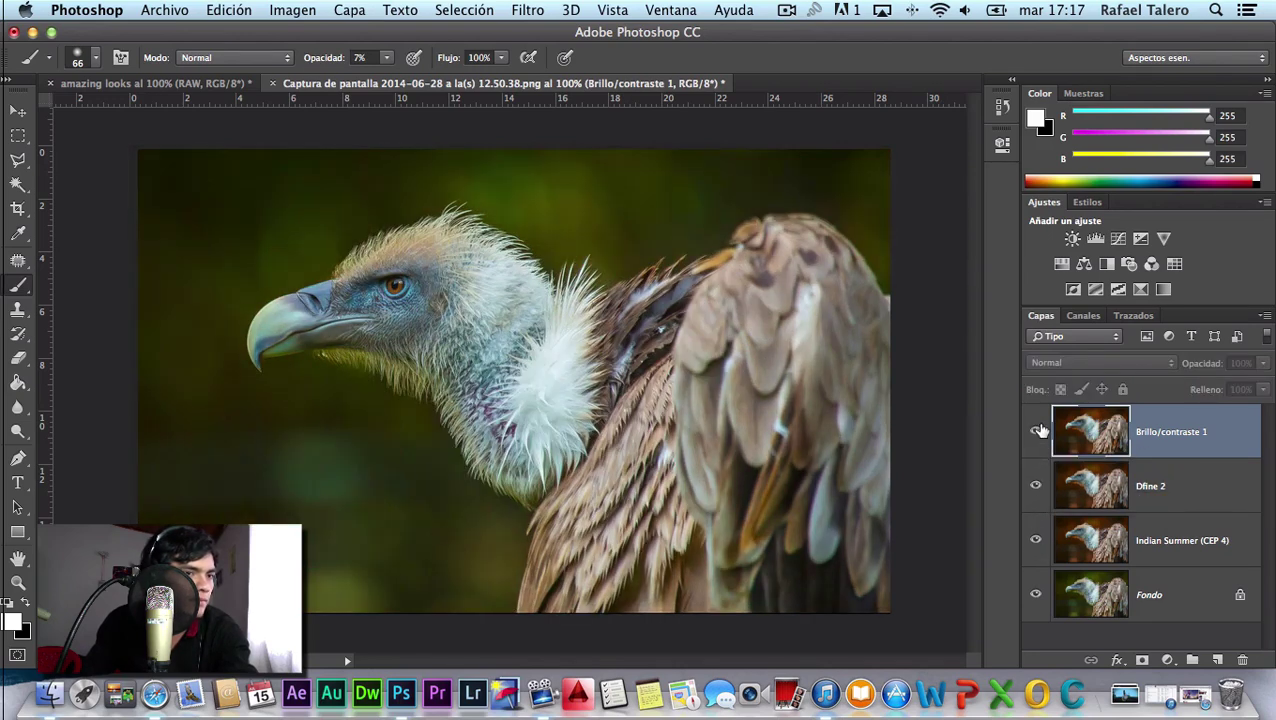
pyautogui.click(1039, 431)
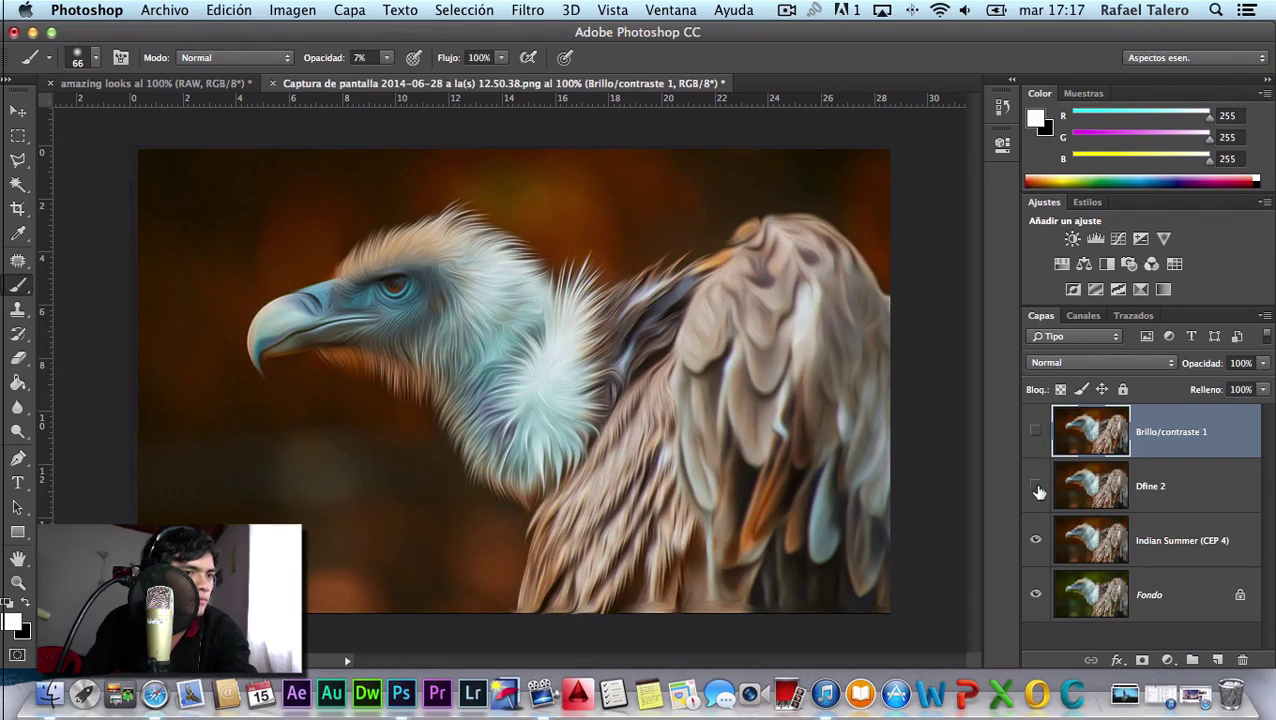
pyautogui.moveTo(1039, 431); pyautogui.dragTo(1037, 542)
pyautogui.click(1038, 441)
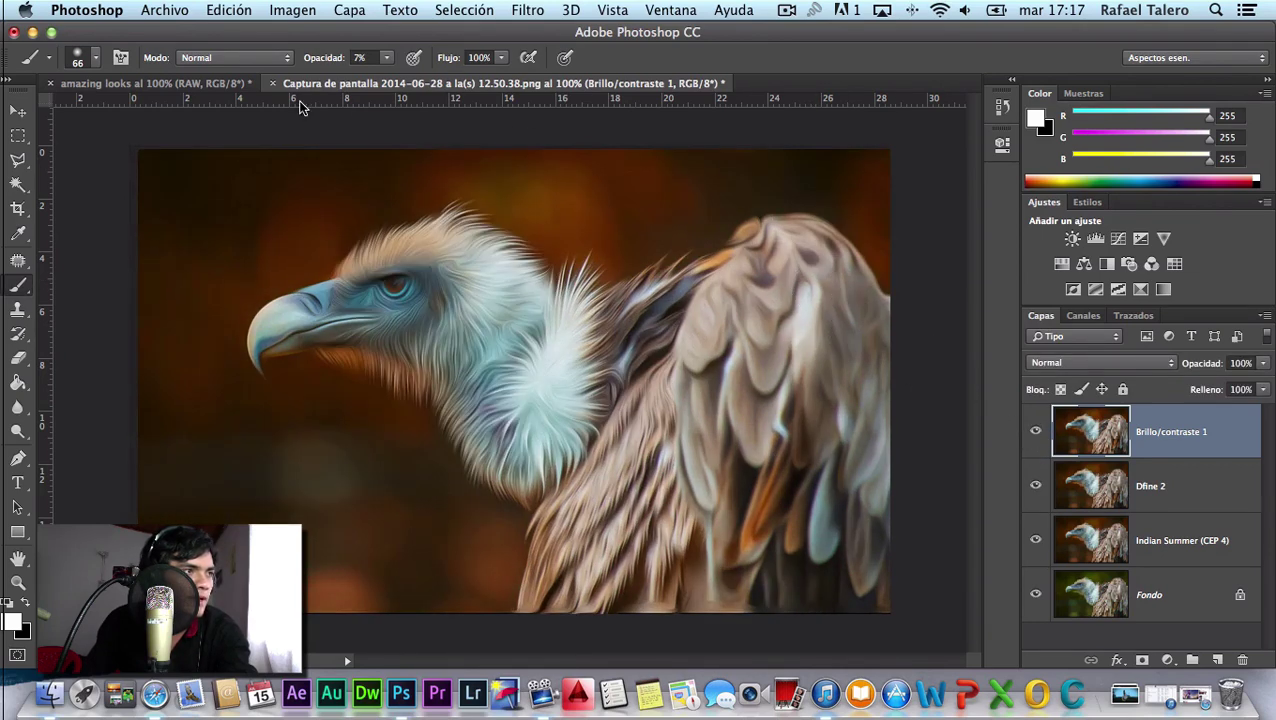
# Switch back and forth between the amazing looks reference and the oil-painted document.
pyautogui.click(193, 82)
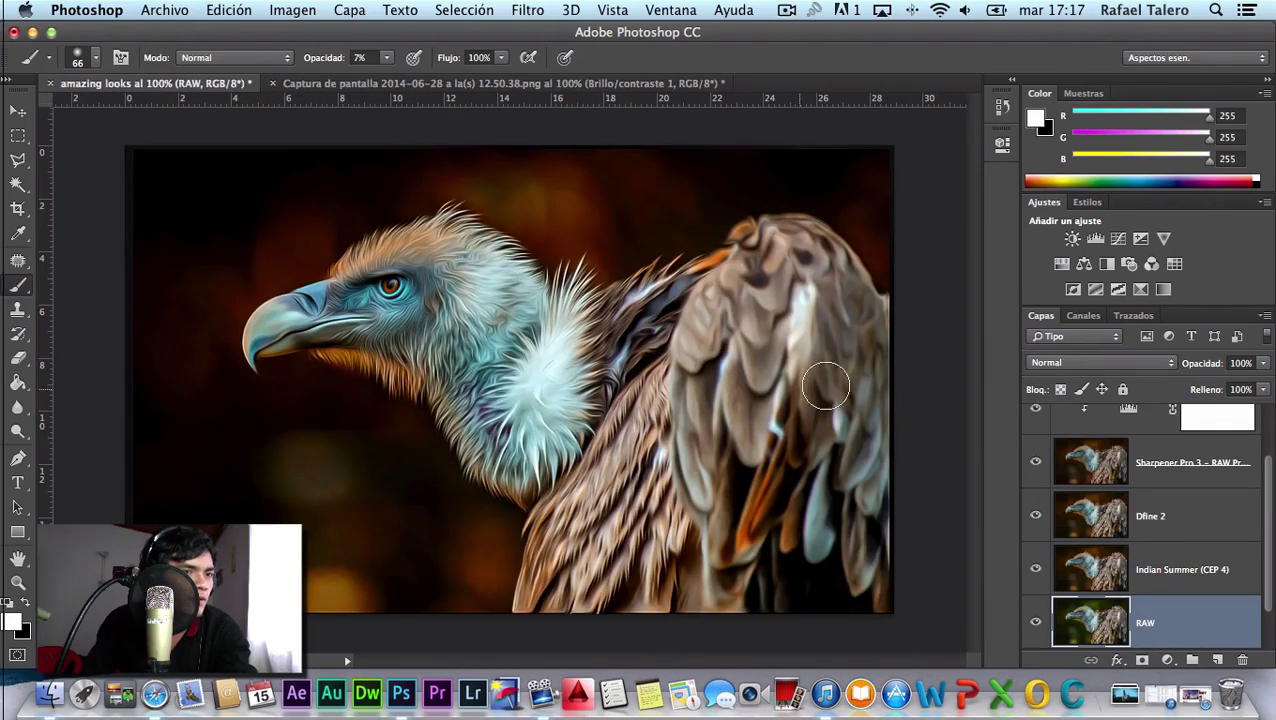
pyautogui.scroll(2, 1085, 487)
pyautogui.scroll(1, 1085, 487)
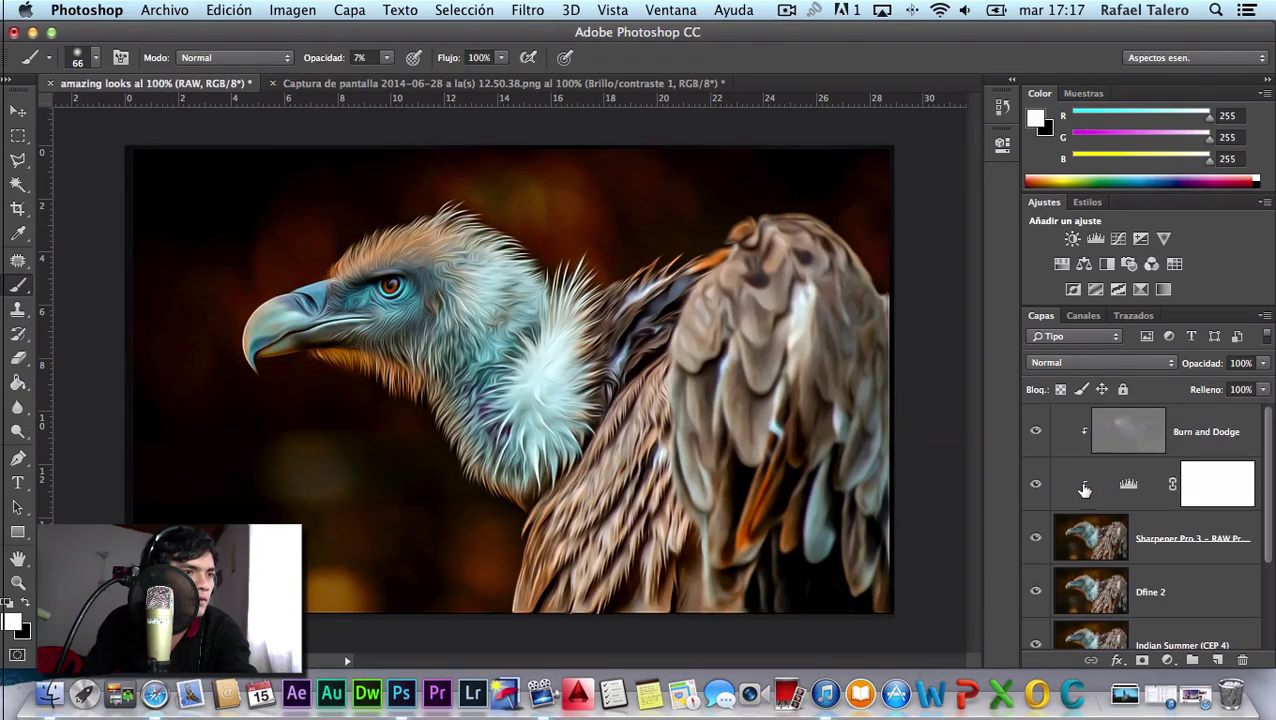
pyautogui.scroll(-3, 1085, 487)
pyautogui.scroll(3, 1085, 490)
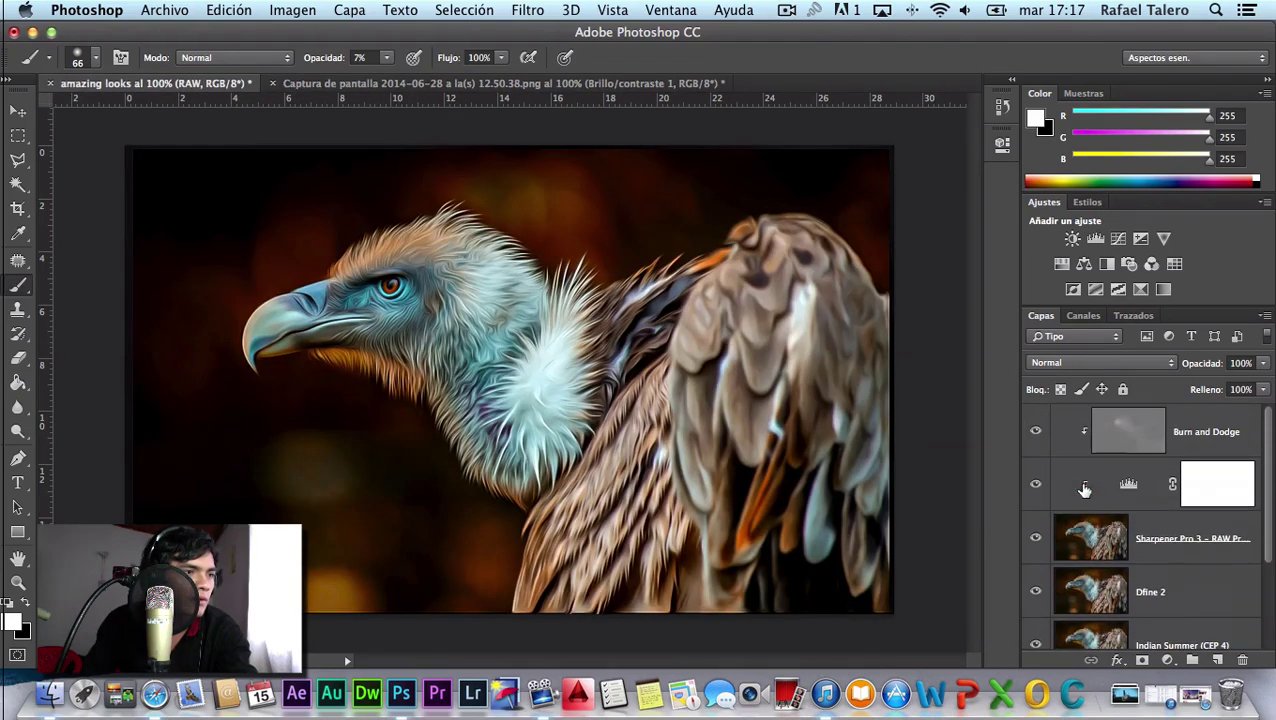
pyautogui.click(460, 83)
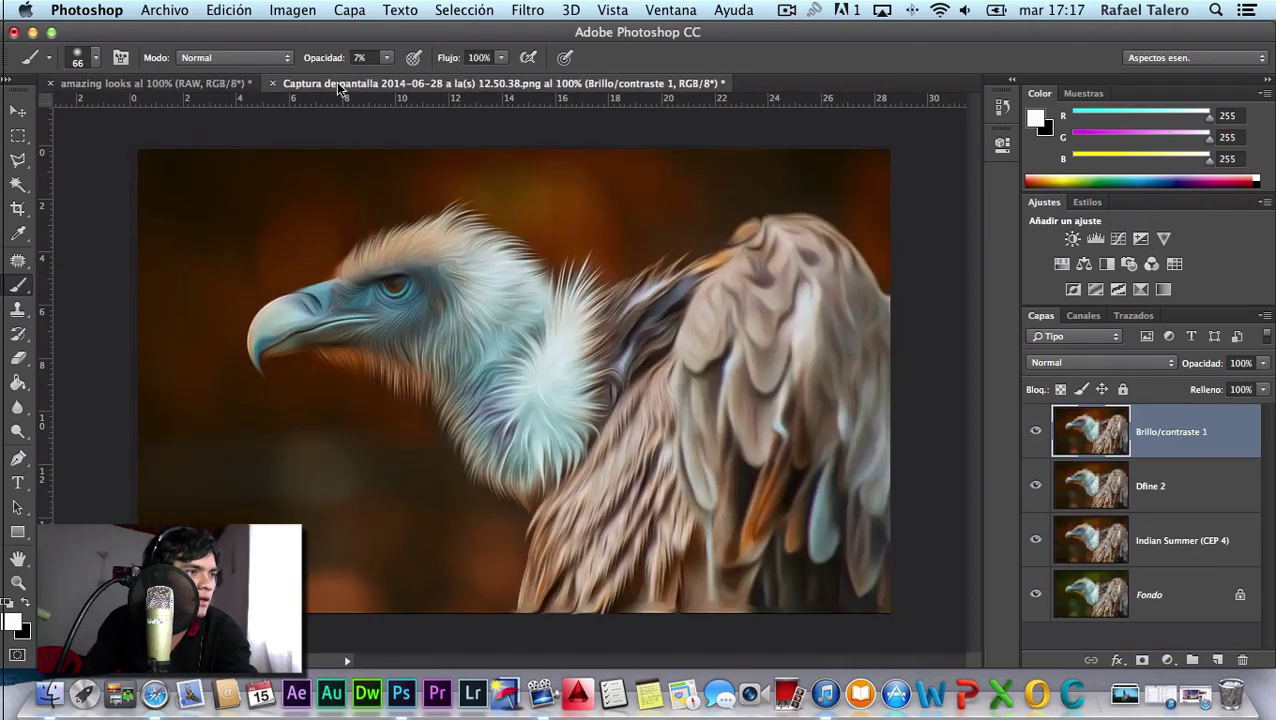
pyautogui.click(212, 83)
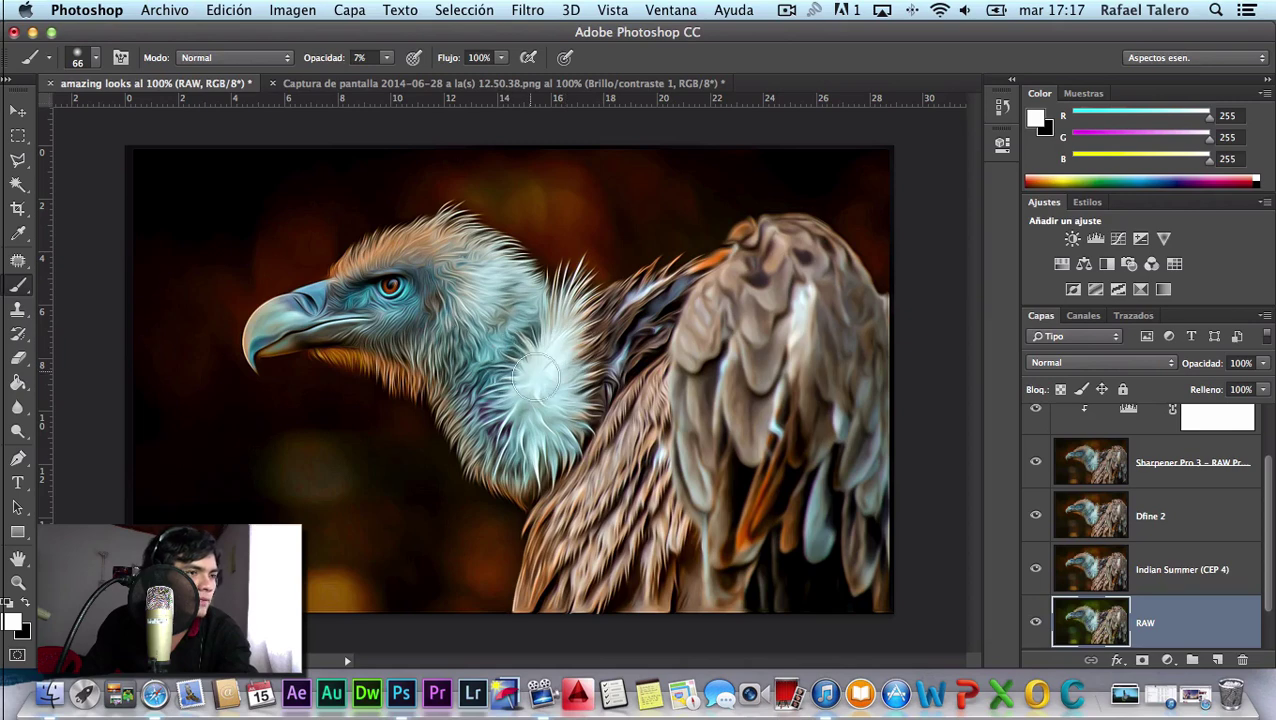
pyautogui.click(349, 84)
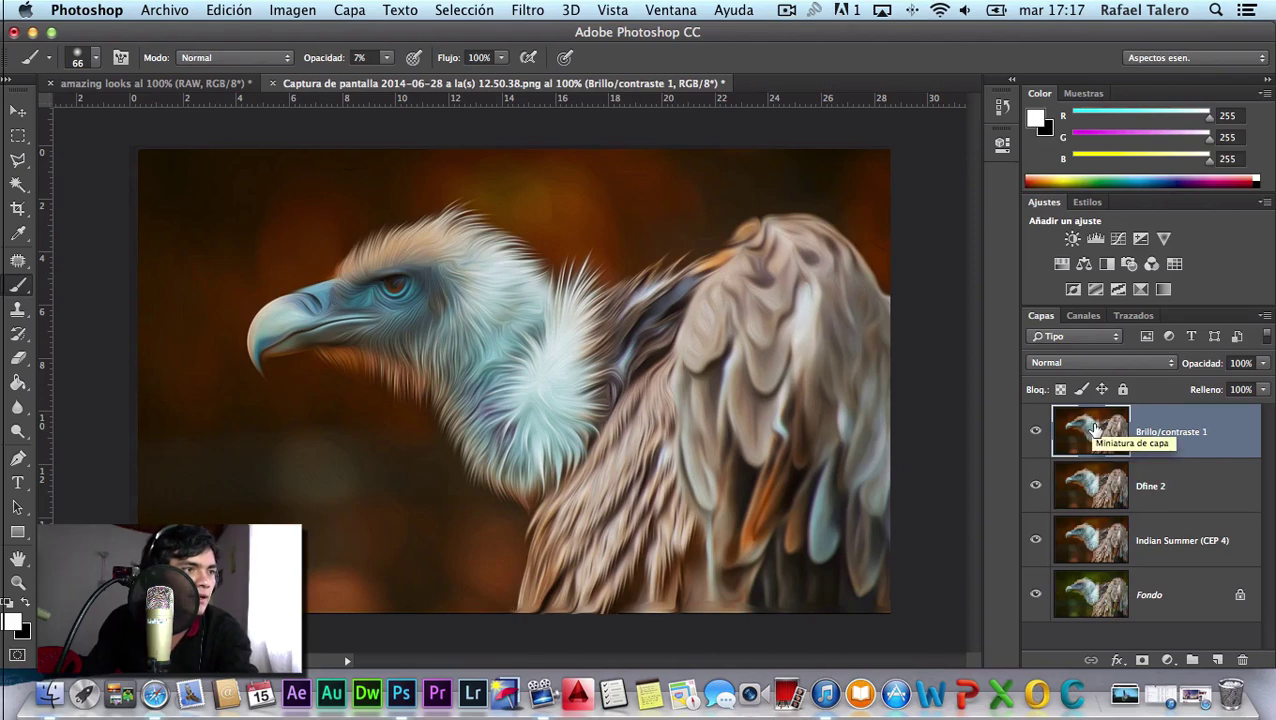
# Reselect the Brillo/contraste 1 layer and end on the amazing looks reference tab.
pyautogui.click(1113, 487)
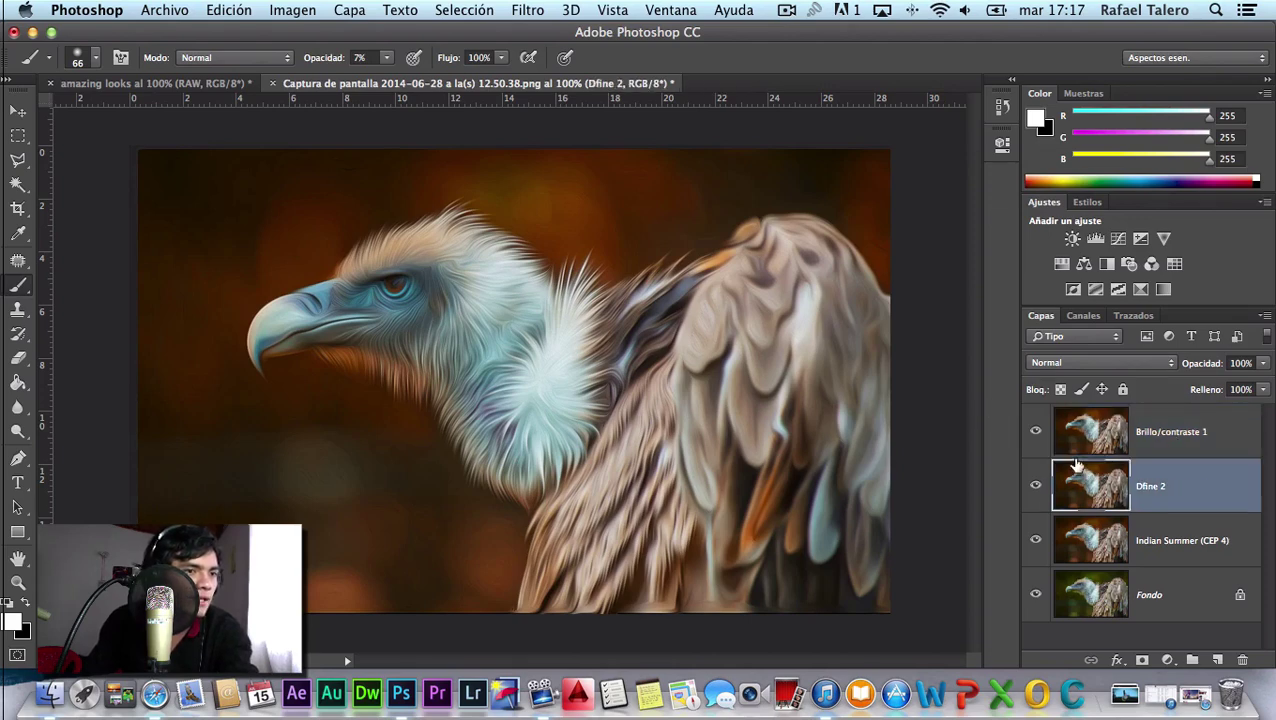
pyautogui.click(1088, 448)
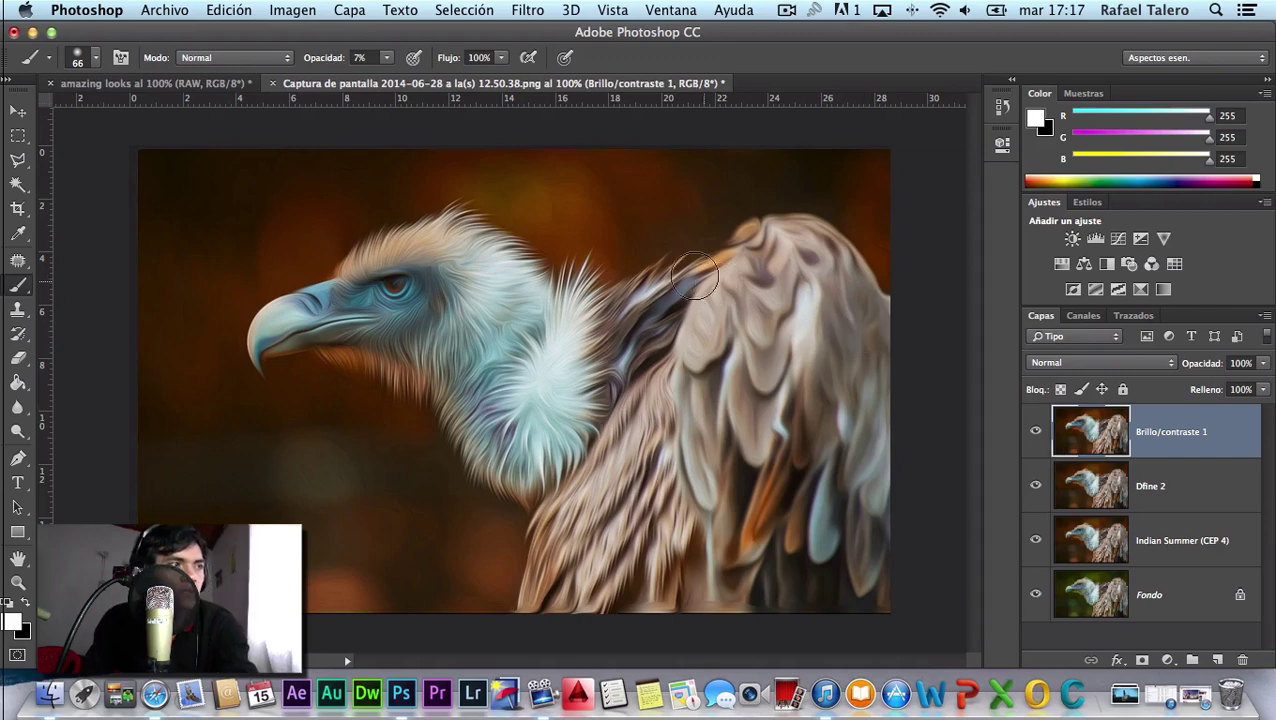
pyautogui.click(228, 86)
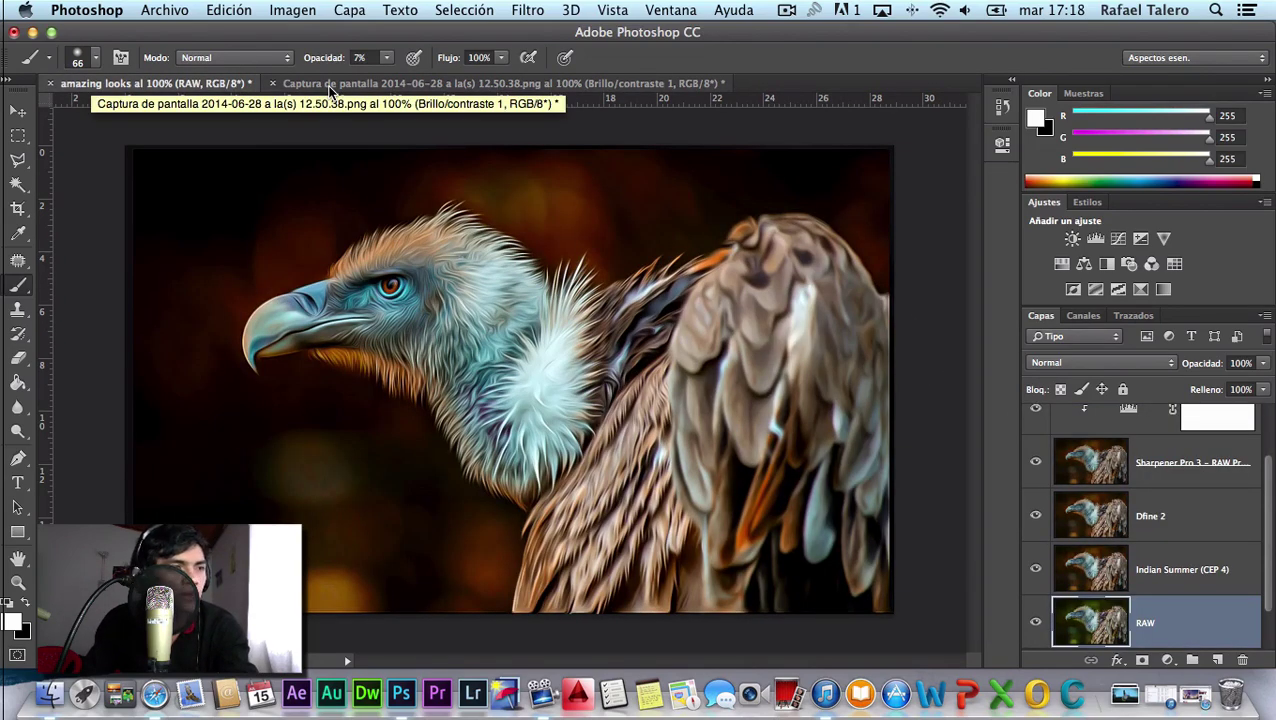
pyautogui.click(330, 86)
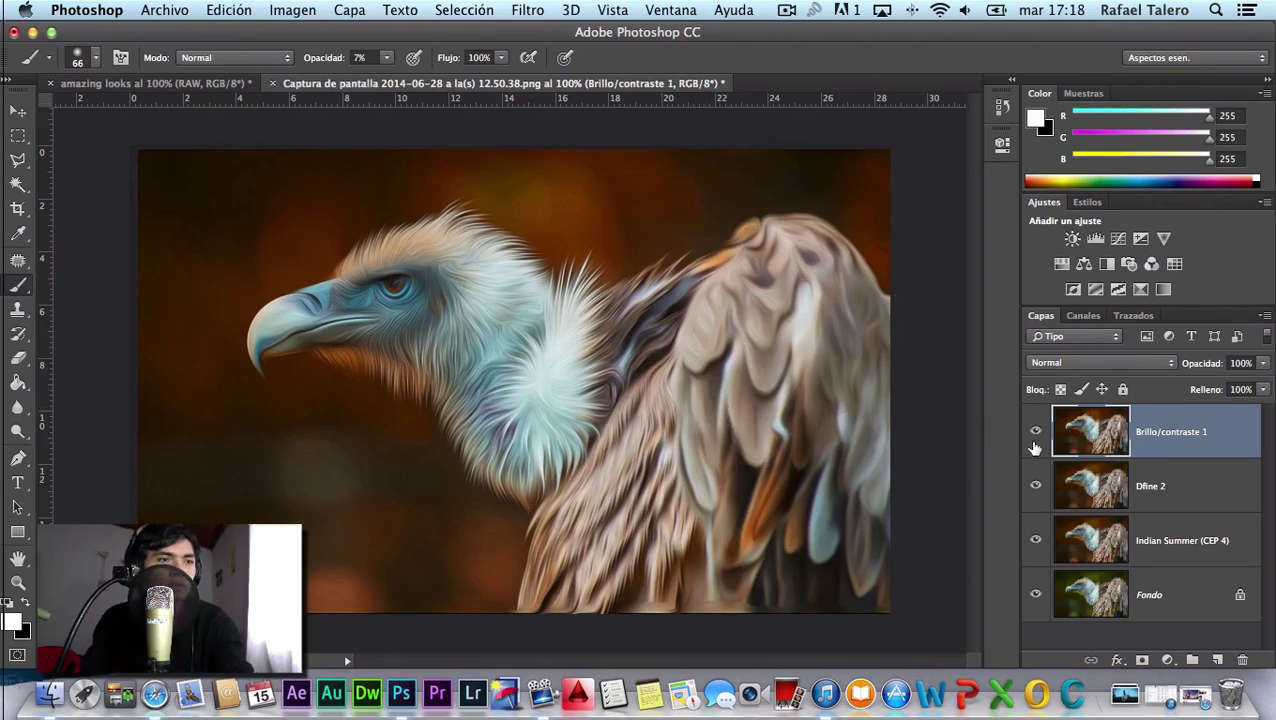
pyautogui.click(230, 85)
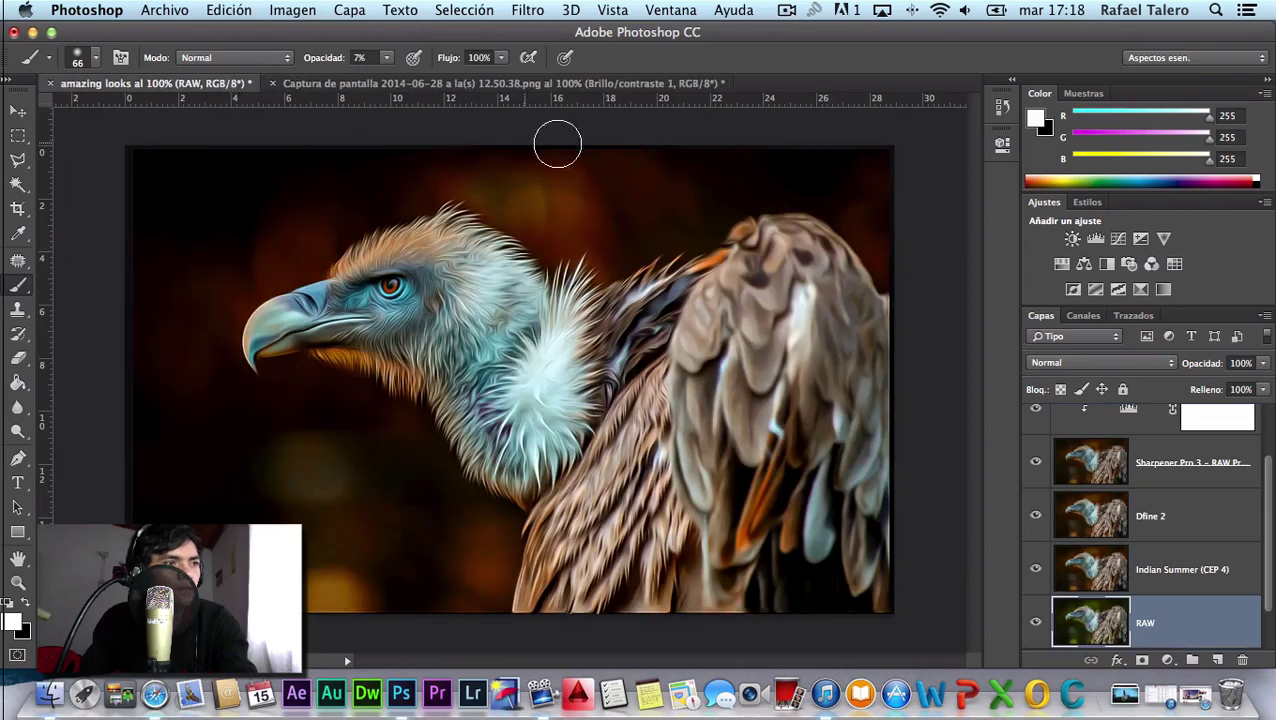